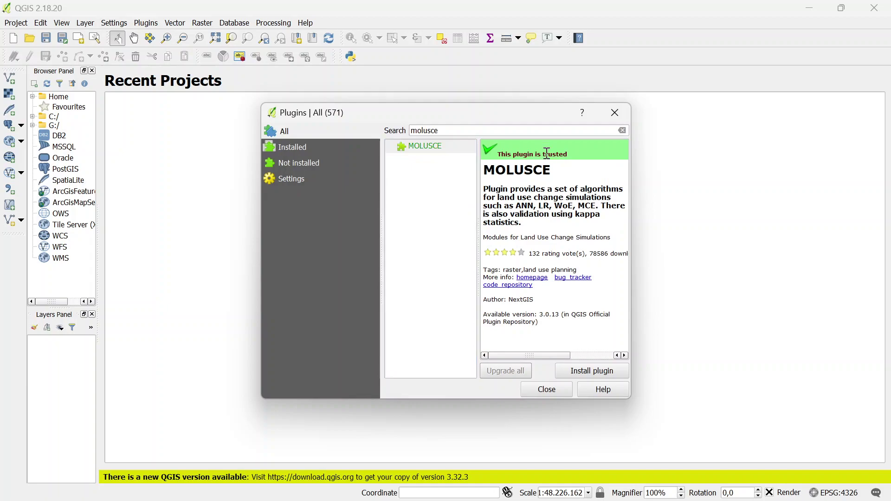
pyautogui.moveTo(496, 499)
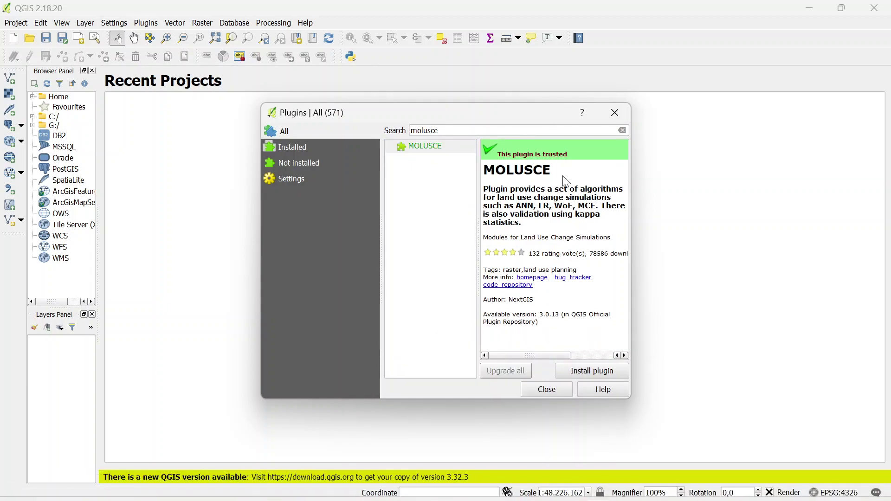
pyautogui.click(477, 494)
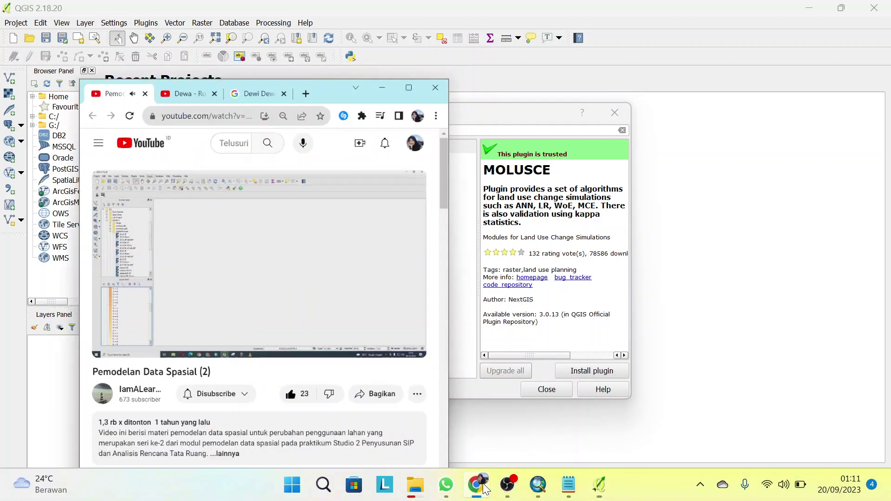
pyautogui.click(249, 218)
pyautogui.click(365, 11)
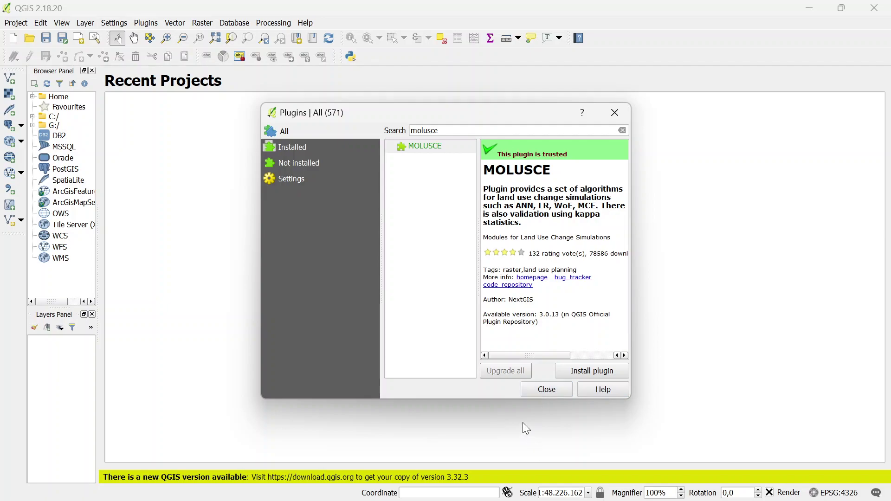
pyautogui.click(613, 113)
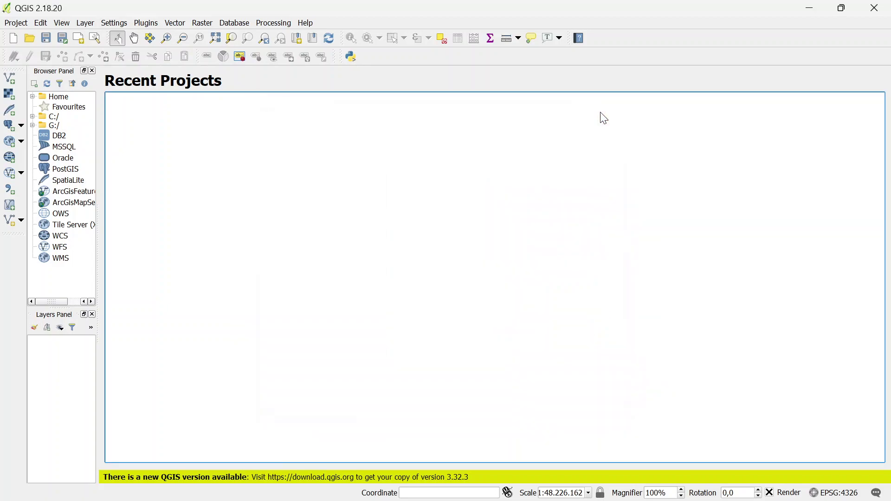
pyautogui.click(204, 24)
pyautogui.moveTo(217, 64)
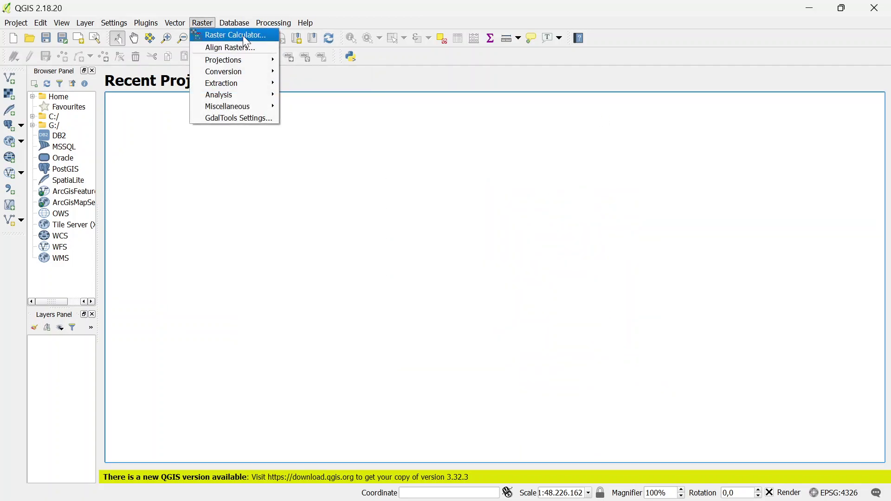
pyautogui.moveTo(257, 96)
pyautogui.moveTo(238, 85)
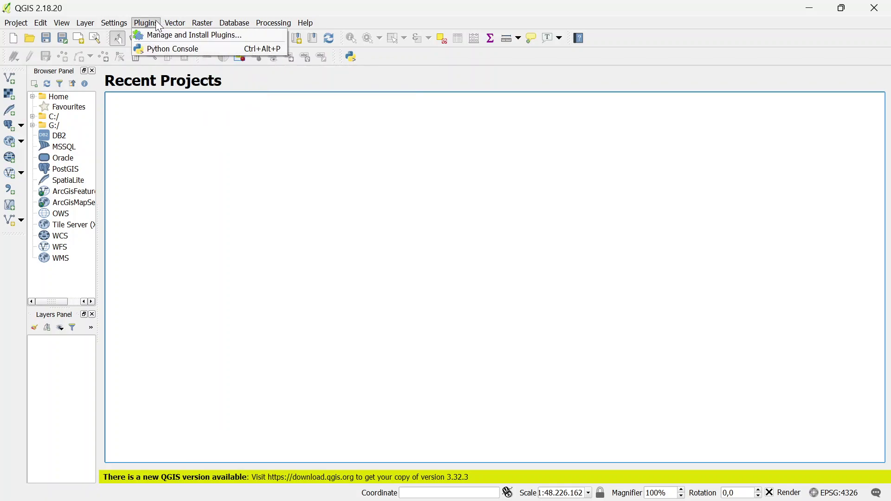
# Install the MOLUSCE plugin from the plugin manager and close the manager
pyautogui.click(153, 34)
pyautogui.click(435, 147)
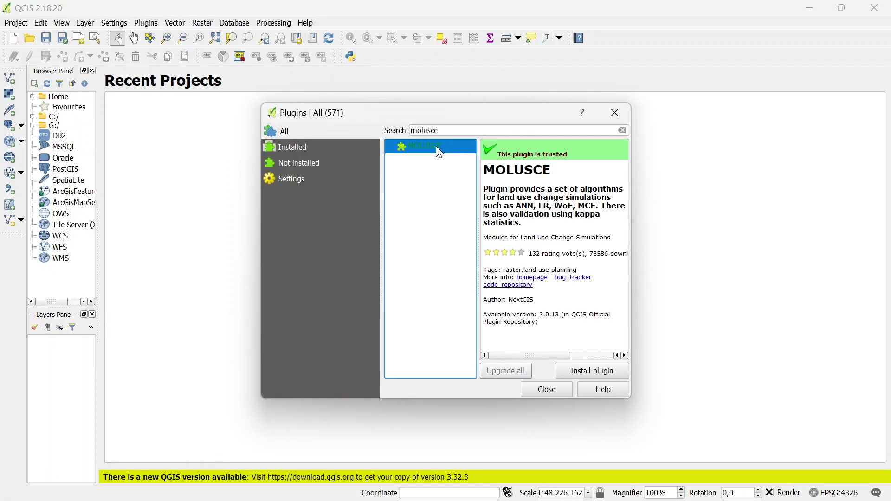
pyautogui.click(589, 373)
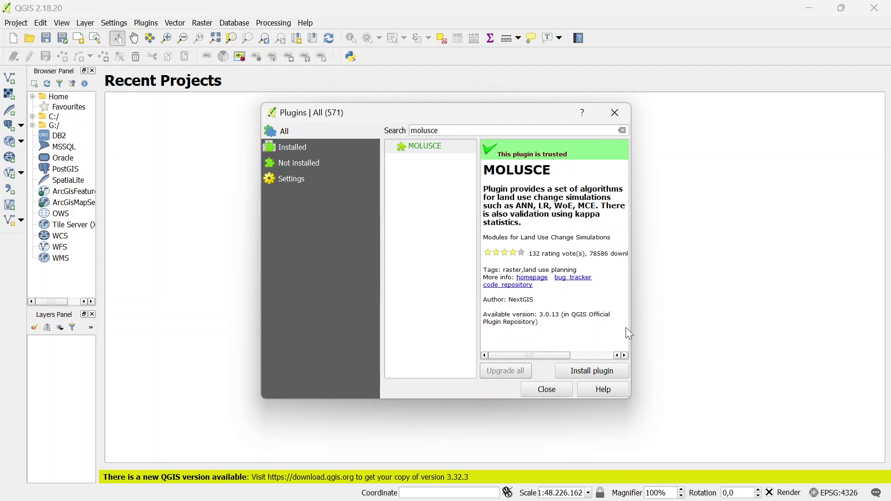
pyautogui.click(614, 367)
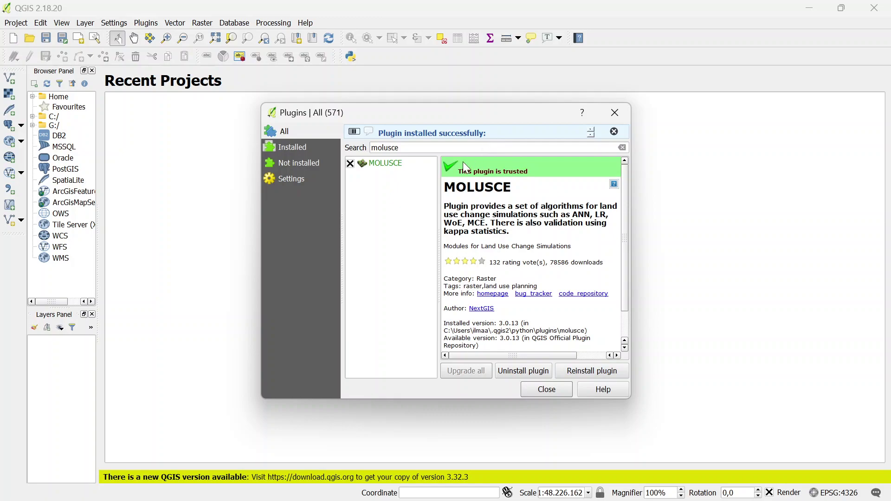
pyautogui.click(614, 131)
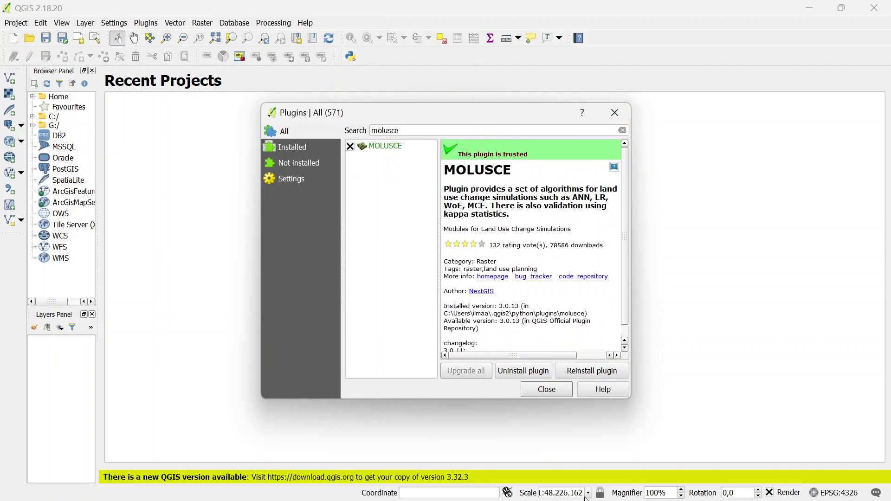
pyautogui.click(612, 114)
# Check the raster tools for the MOLUSCE commands
pyautogui.click(203, 23)
pyautogui.moveTo(259, 132)
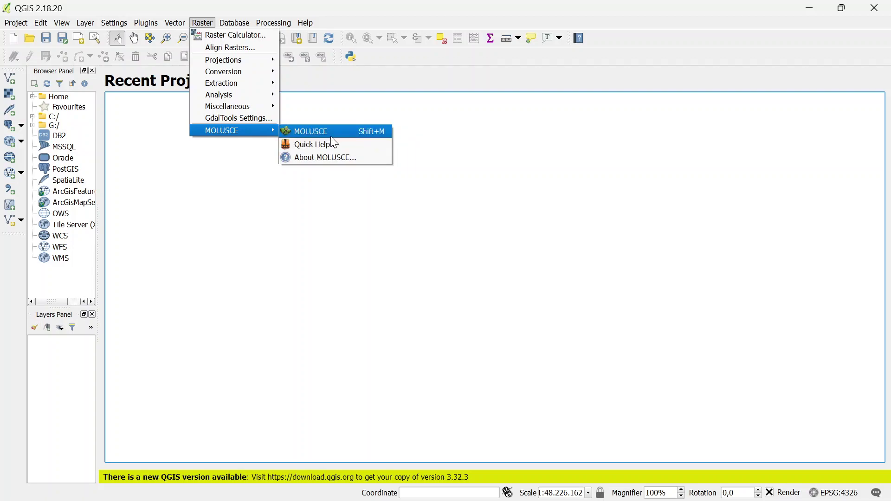
pyautogui.click(306, 238)
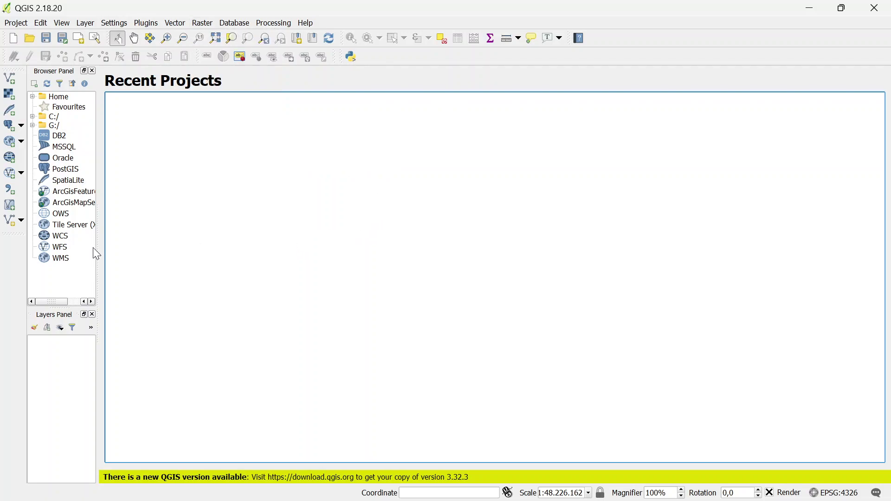
# Widen the file browser pane and expand the folder path Home/Documents/STPN DIV/Semester 5
pyautogui.moveTo(97, 247); pyautogui.dragTo(163, 243)
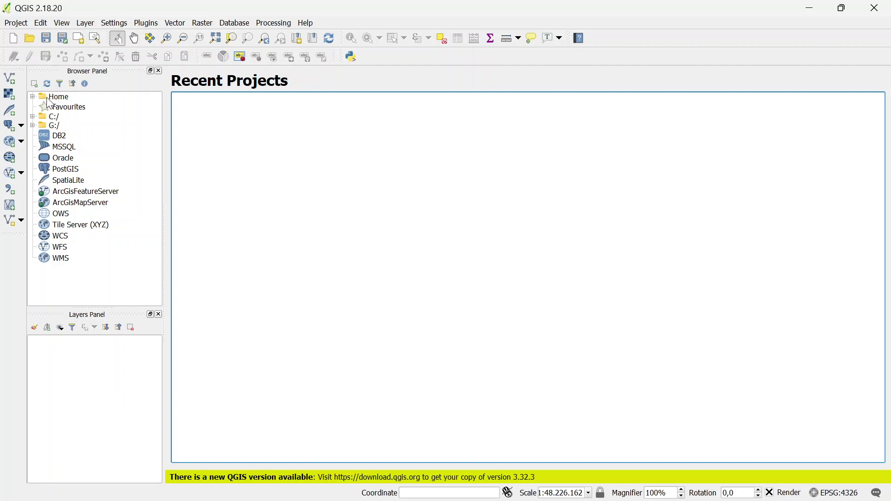
pyautogui.click(32, 126)
pyautogui.click(32, 126)
pyautogui.click(32, 117)
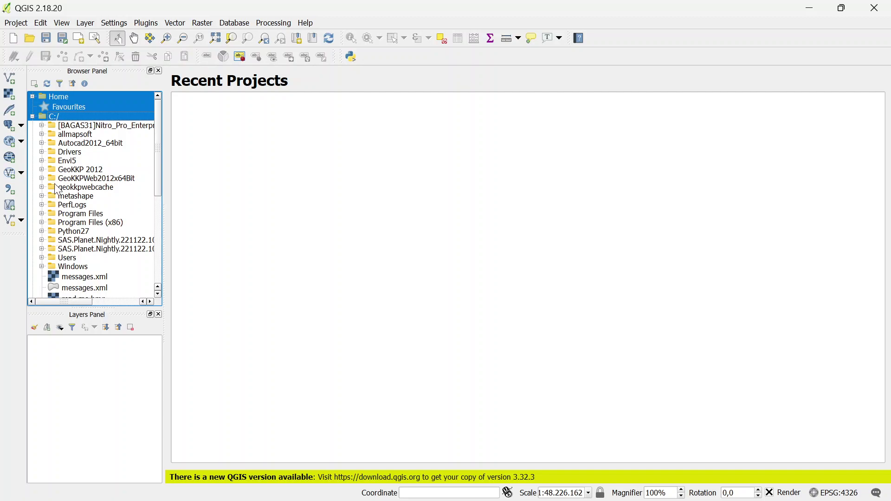
pyautogui.click(32, 116)
pyautogui.click(32, 96)
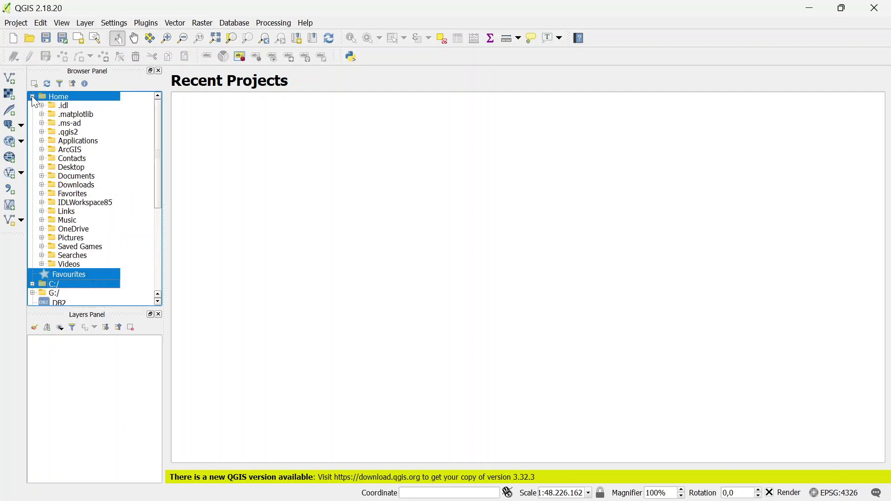
pyautogui.click(41, 176)
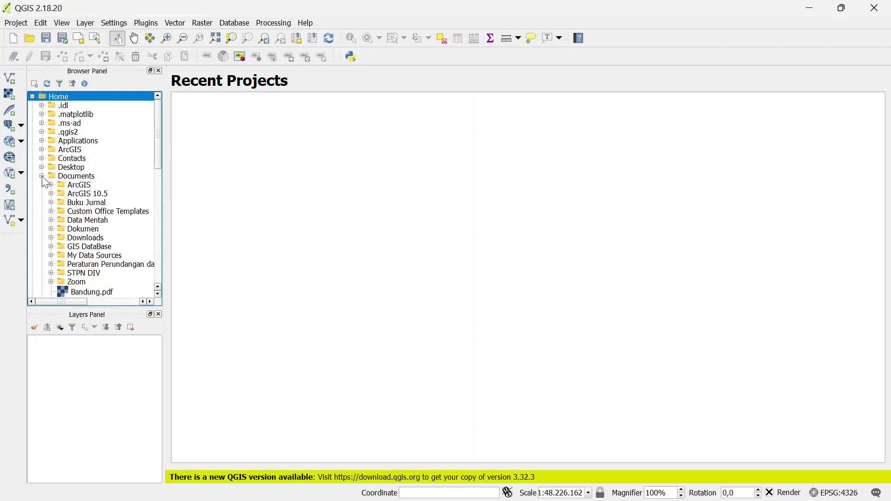
pyautogui.click(51, 273)
pyautogui.scroll(-4, 59, 224)
pyautogui.click(59, 220)
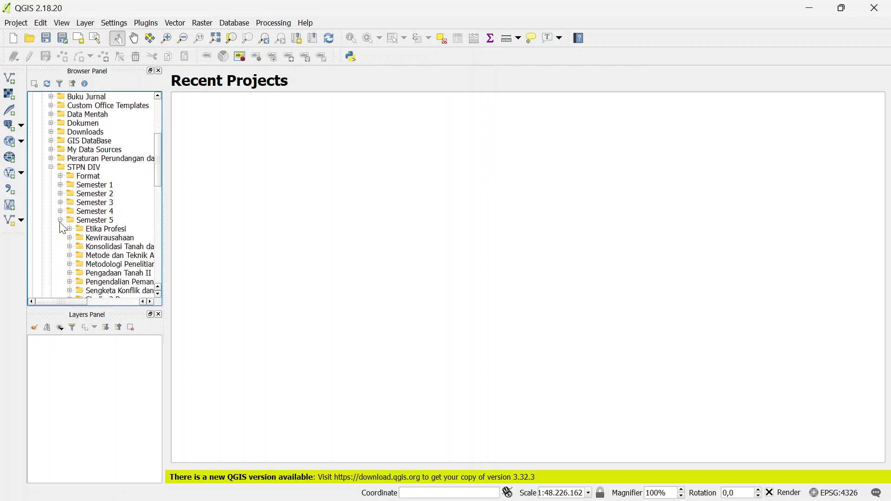
# Expand the Studio 2 Penyusunan SIP dan ARTR folder and its subfolder 1
pyautogui.scroll(-3, 61, 230)
pyautogui.hscroll(3, 73, 303)
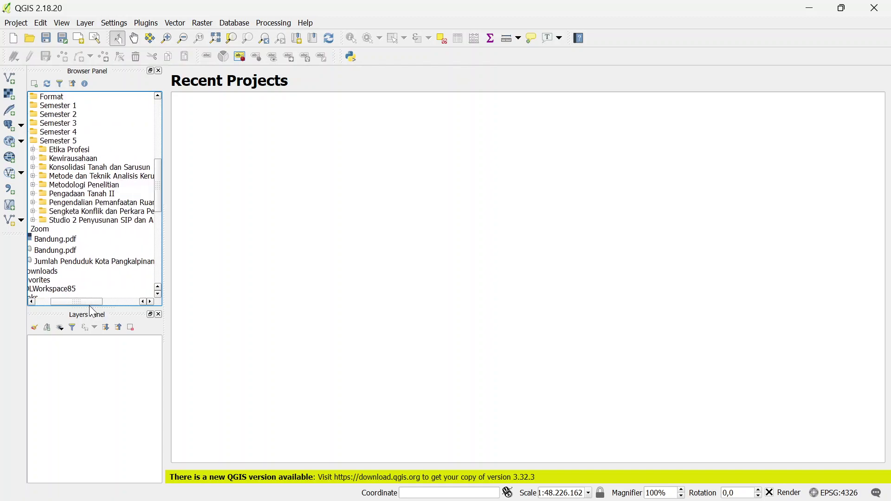
pyautogui.click(34, 220)
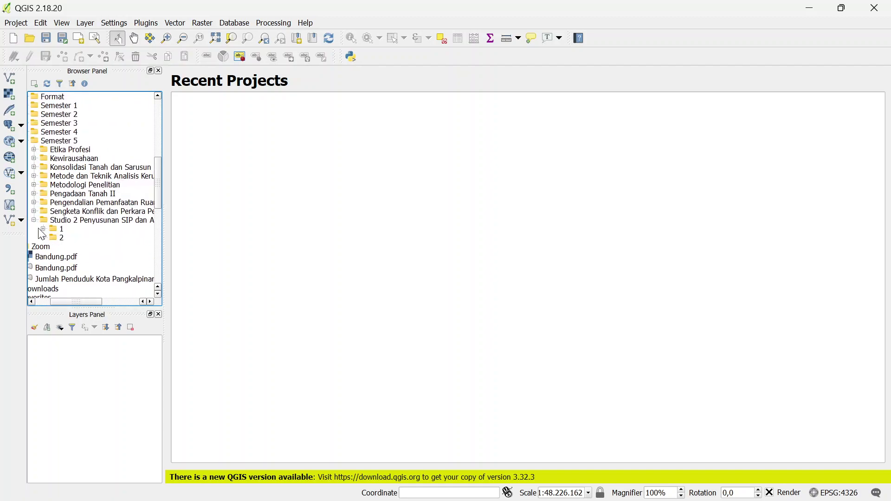
pyautogui.click(44, 229)
pyautogui.click(72, 247)
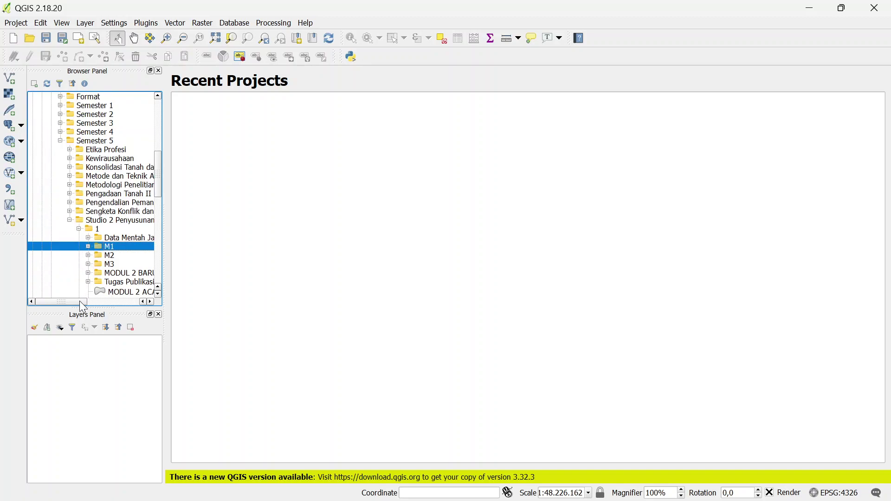
# Expand the MODUL 2 BARU ADMINISTRASI folder and leave the M1 folder collapsed
pyautogui.moveTo(76, 301)
pyautogui.mouseDown()
pyautogui.moveTo(104, 310)
pyautogui.moveTo(98, 317)
pyautogui.moveTo(81, 302)
pyautogui.mouseUp()
pyautogui.scroll(-2, 90, 265)
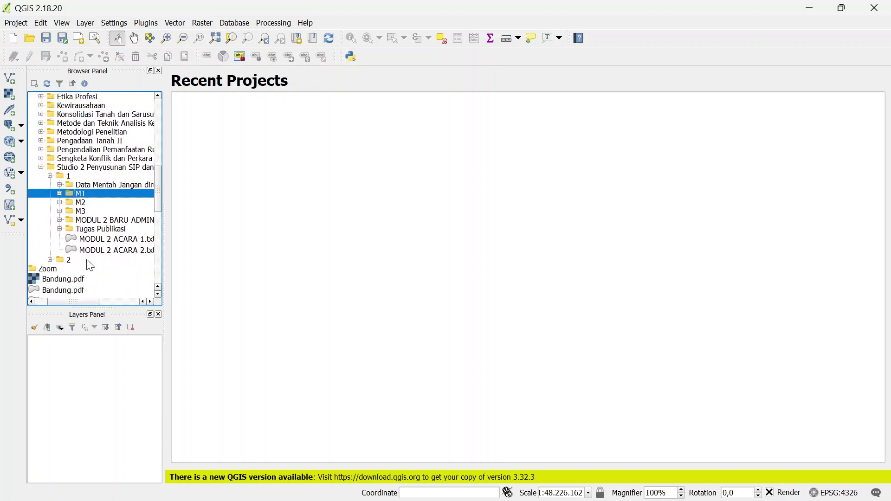
pyautogui.click(59, 219)
pyautogui.click(59, 194)
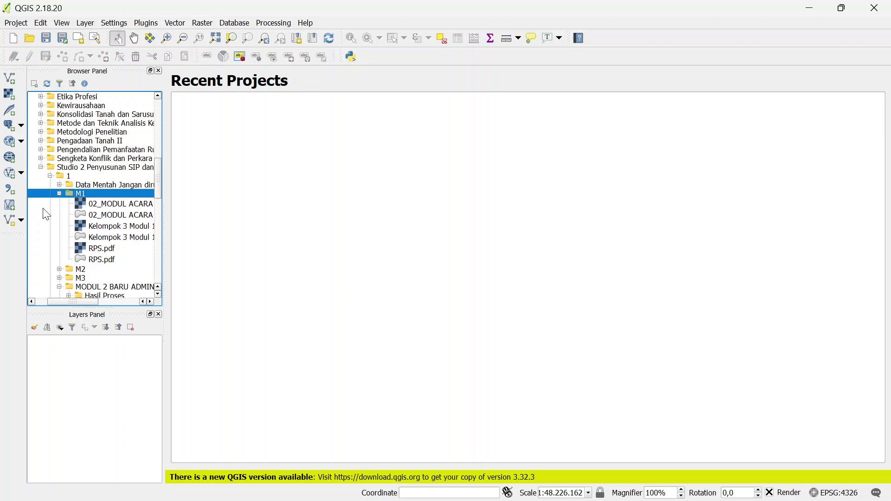
pyautogui.click(45, 213)
pyautogui.click(88, 193)
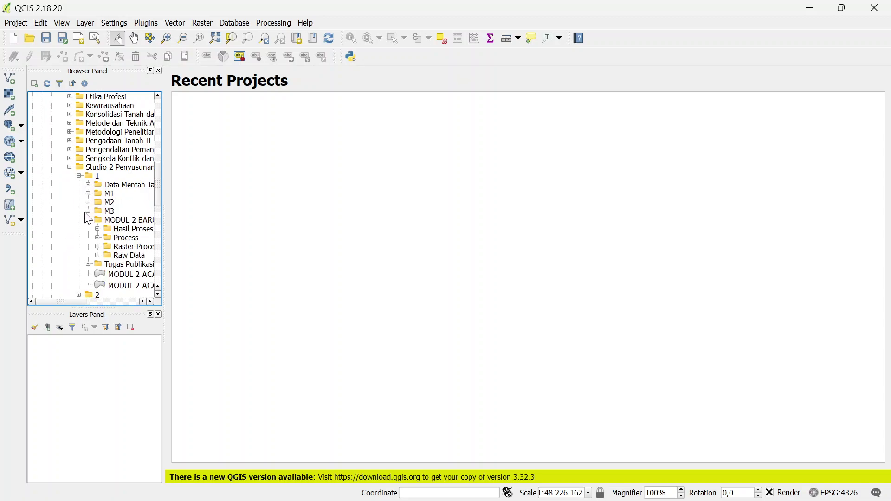
# Expand the Raster Process folder and add PL_2015.tif to the project as a layer
pyautogui.moveTo(83, 302); pyautogui.dragTo(107, 302)
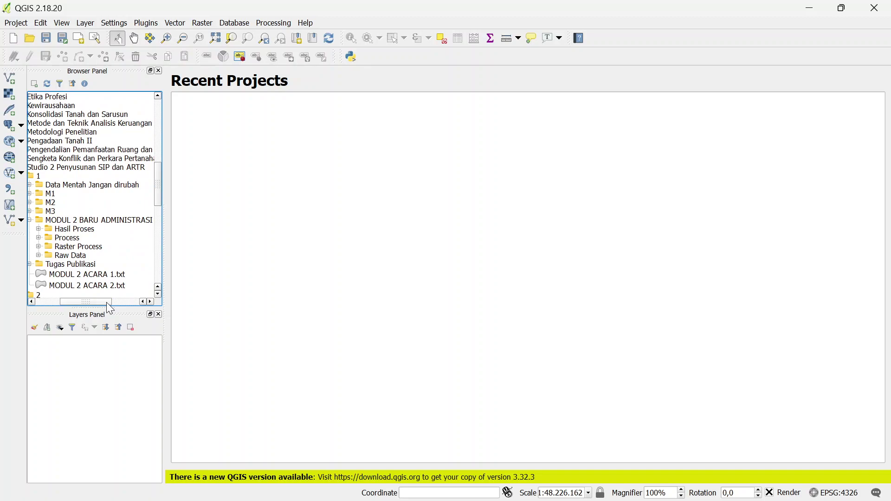
pyautogui.click(39, 247)
pyautogui.scroll(-4, 61, 258)
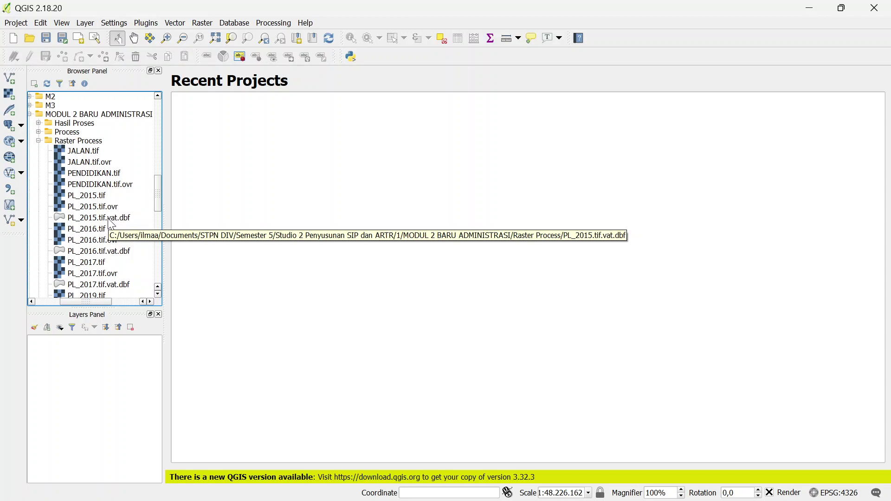
pyautogui.scroll(-3, 93, 219)
pyautogui.scroll(2, 84, 208)
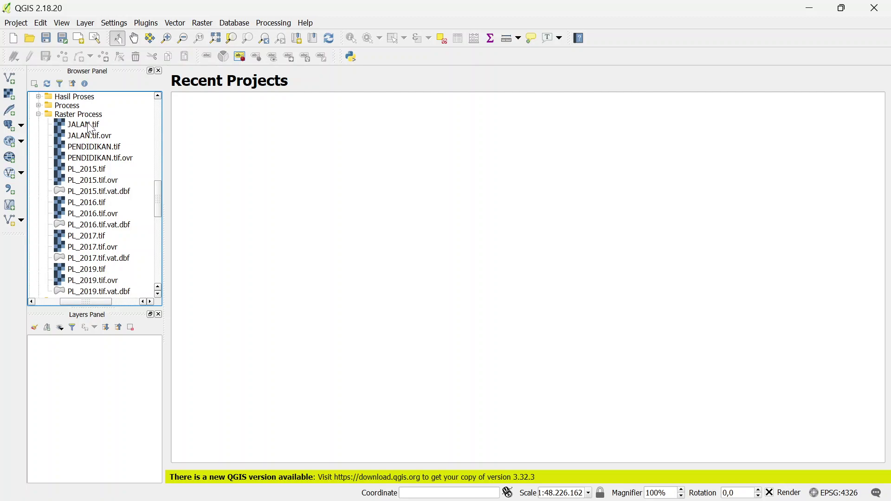
pyautogui.moveTo(96, 170)
pyautogui.mouseDown()
pyautogui.moveTo(78, 172)
pyautogui.moveTo(57, 374)
pyautogui.mouseUp()
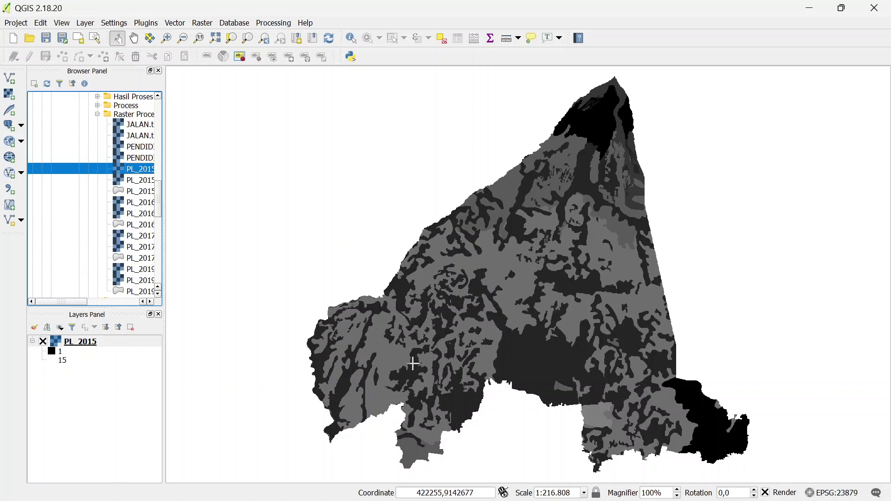
# Set the PL_2015 layer's render type to Singleband pseudocolor with a maximum value of 8
pyautogui.rightClick(76, 343)
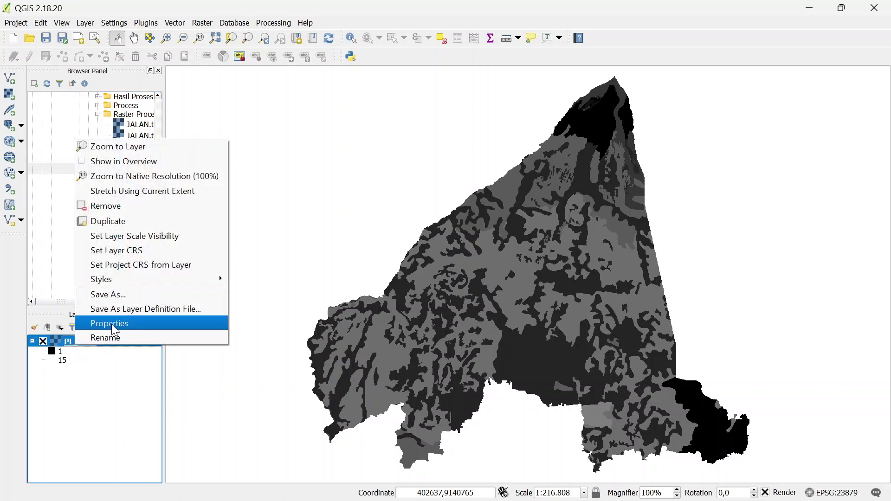
pyautogui.click(112, 324)
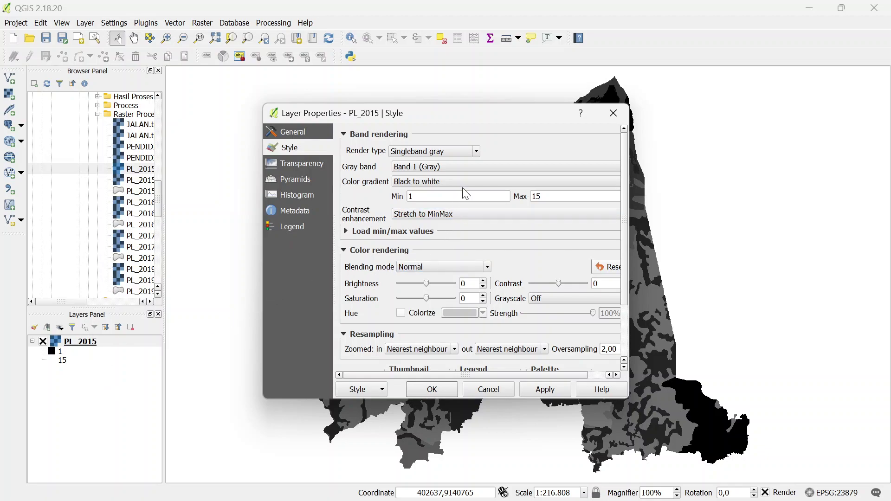
pyautogui.click(449, 161)
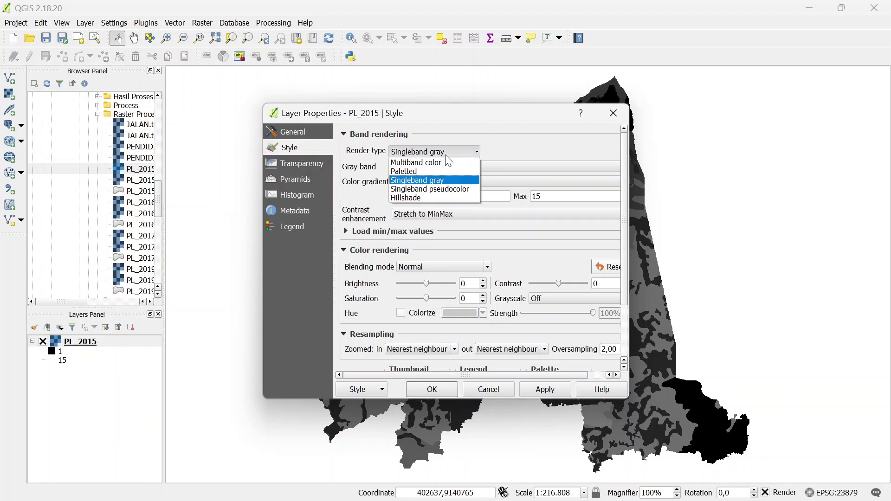
pyautogui.click(450, 189)
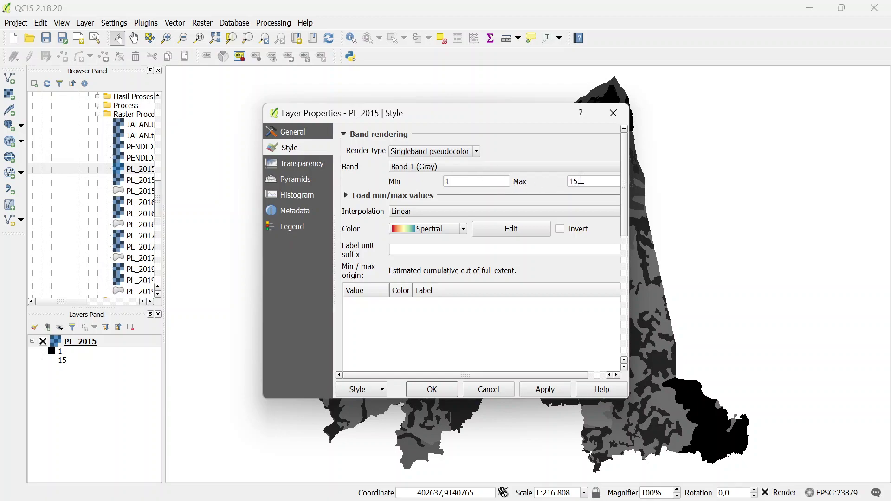
pyautogui.moveTo(588, 182); pyautogui.dragTo(547, 183)
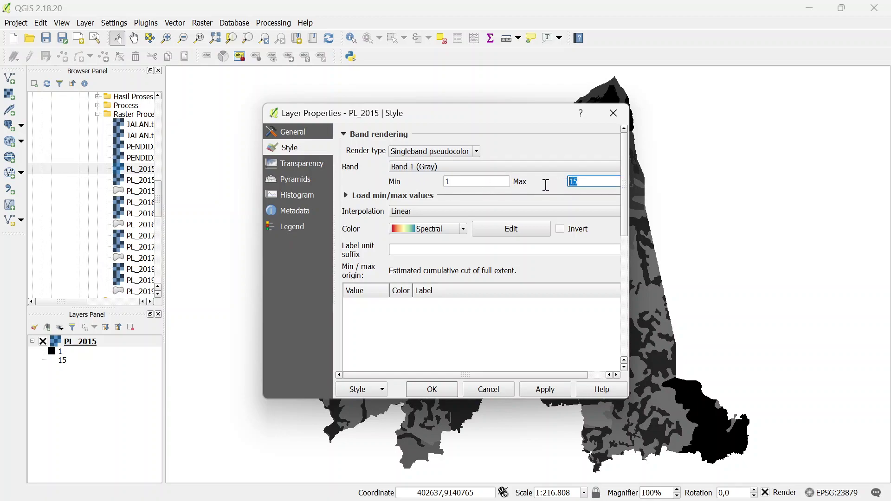
pyautogui.write('8')
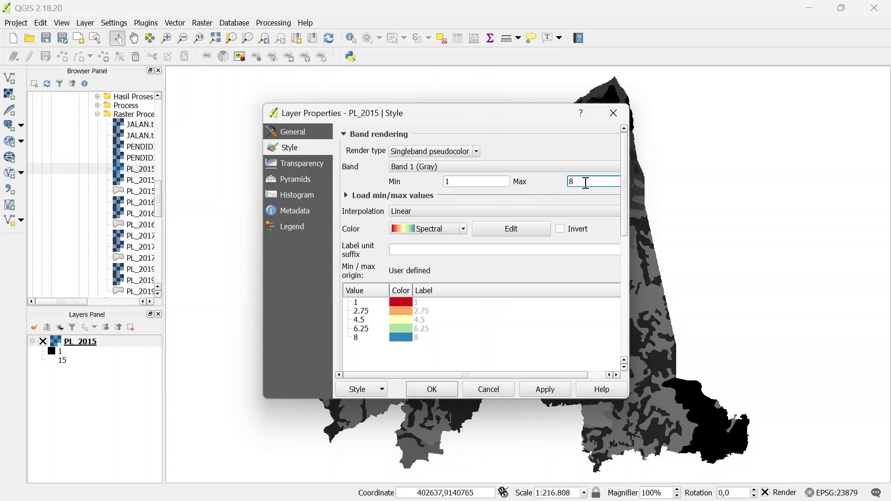
# Widen the Layer Properties window of PL_2015 so the full style settings fit inside it
pyautogui.moveTo(631, 263); pyautogui.dragTo(682, 267)
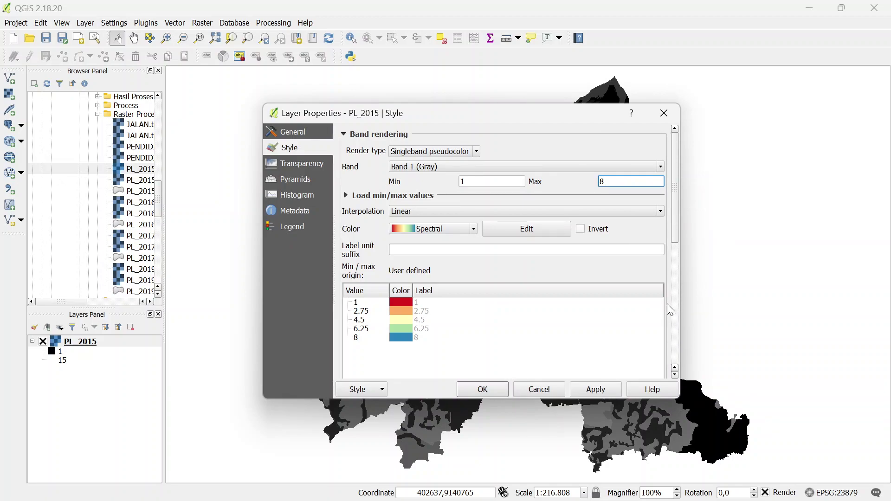
pyautogui.click(372, 392)
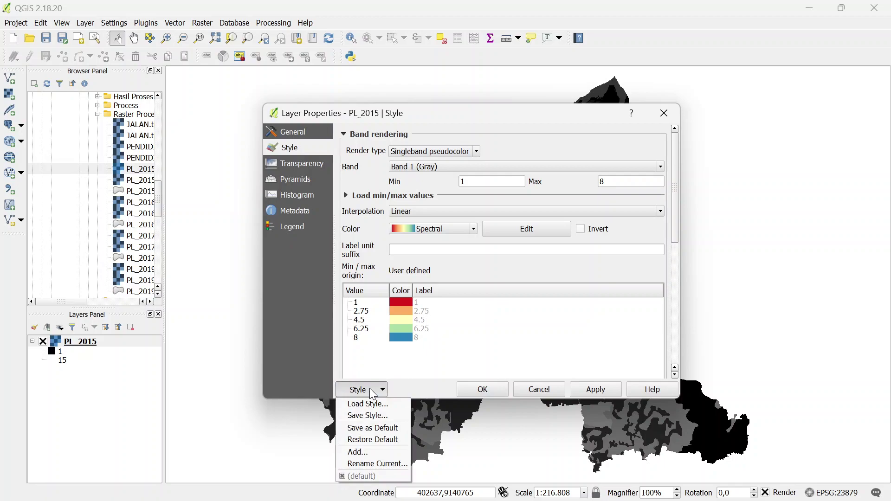
pyautogui.click(426, 393)
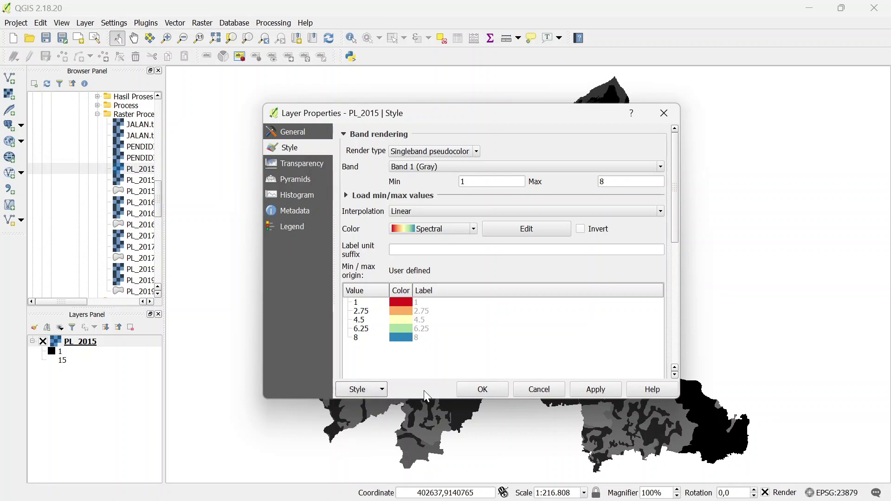
# Classify PL_2015 in Equal interval mode with 8 classes, then apply the style and close the properties
pyautogui.scroll(-3, 446, 334)
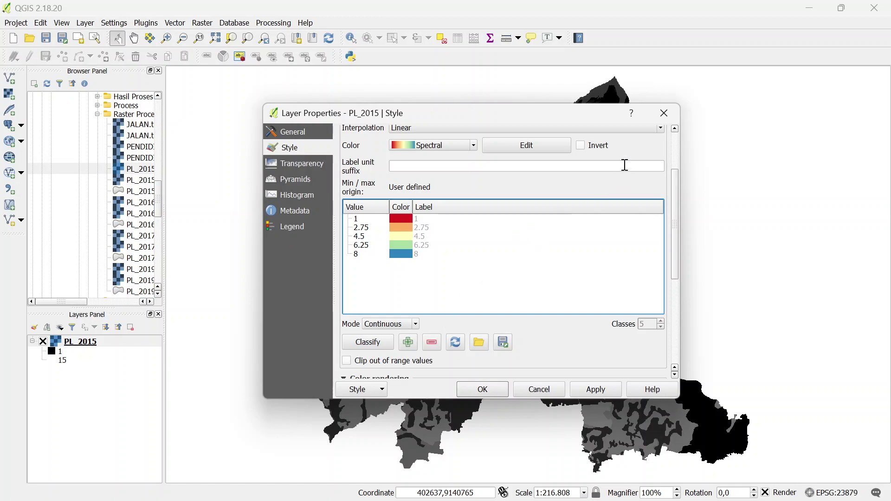
pyautogui.scroll(2, 601, 209)
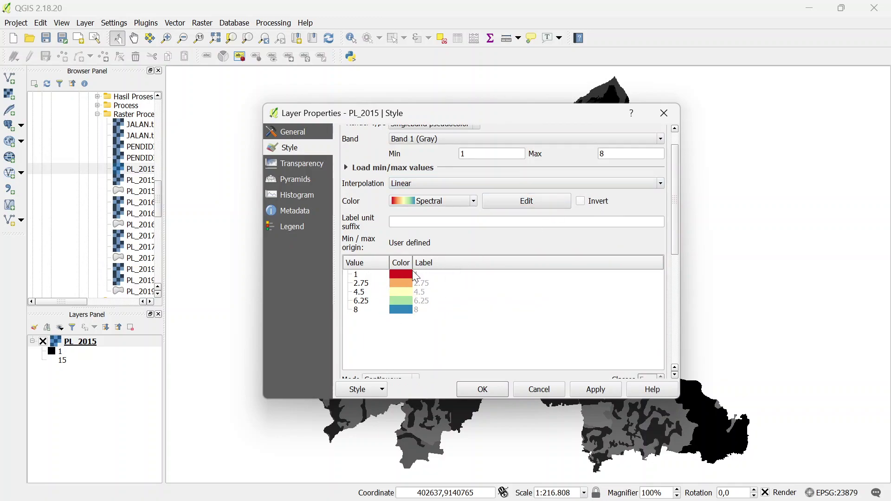
pyautogui.scroll(-2, 368, 334)
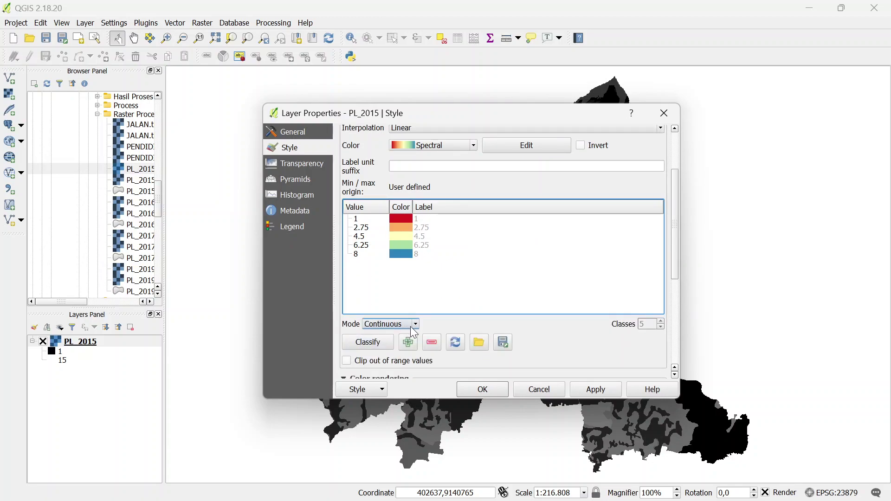
pyautogui.click(416, 324)
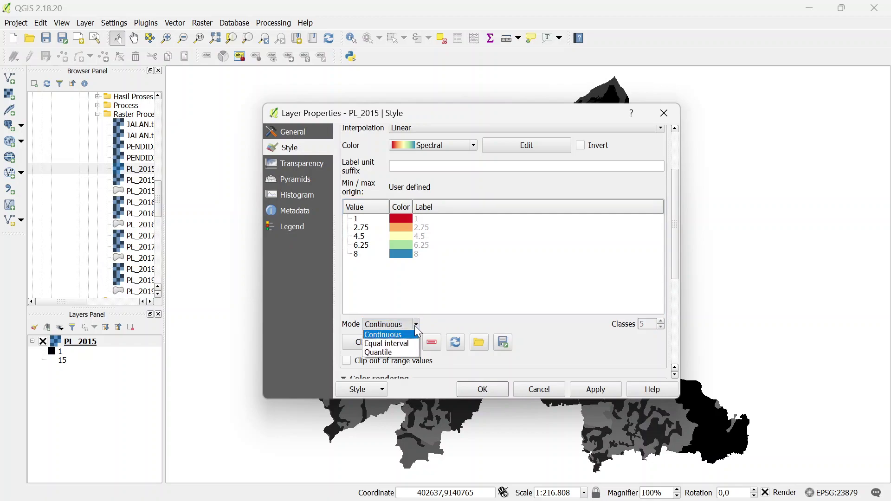
pyautogui.click(413, 345)
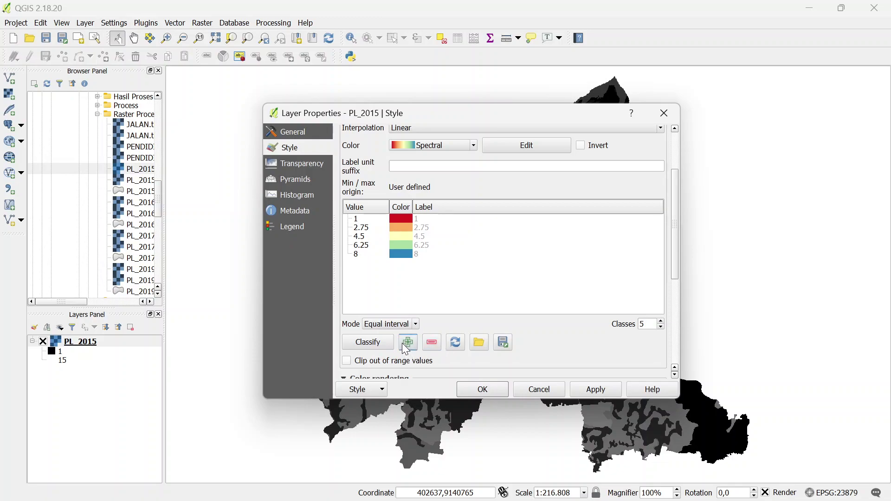
pyautogui.click(661, 321)
pyautogui.click(661, 321)
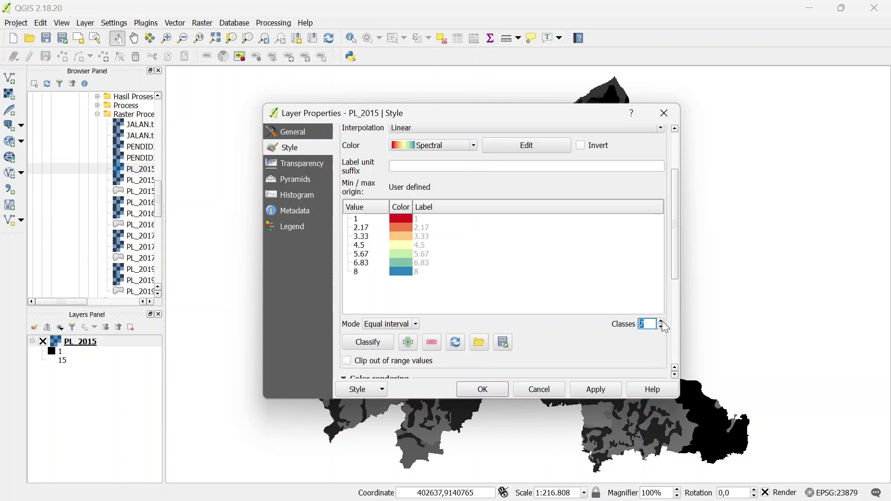
pyautogui.click(661, 321)
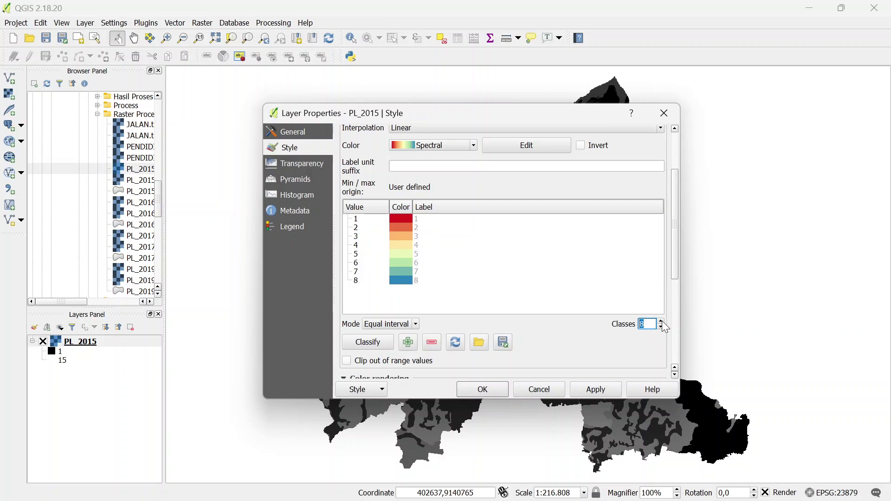
pyautogui.click(594, 389)
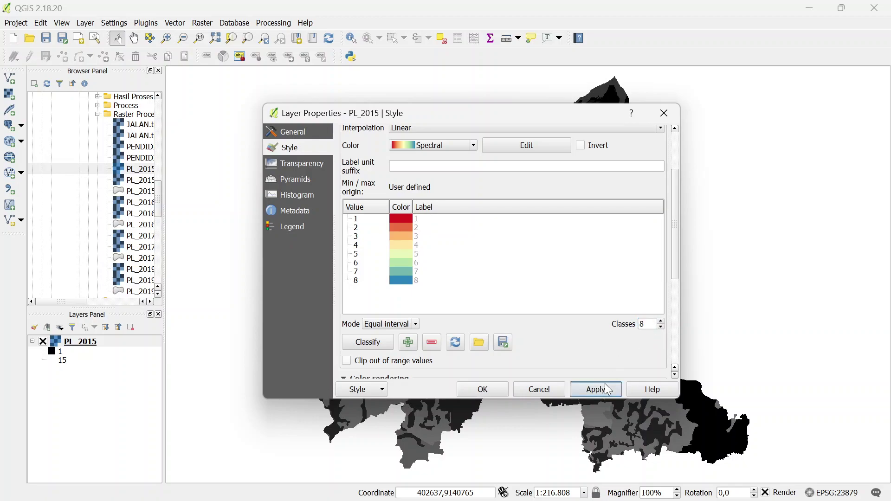
pyautogui.click(504, 390)
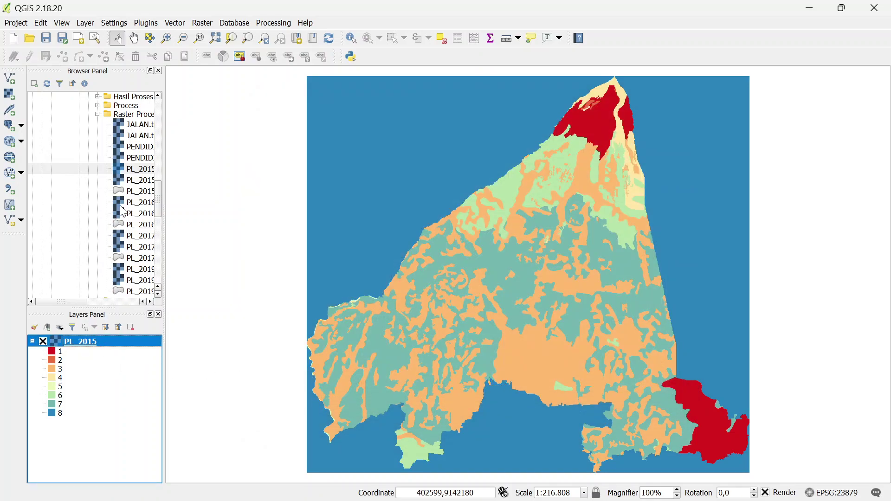
# Add PL_2016.tif from the Raster Process folder to the project as a layer
pyautogui.click(150, 302)
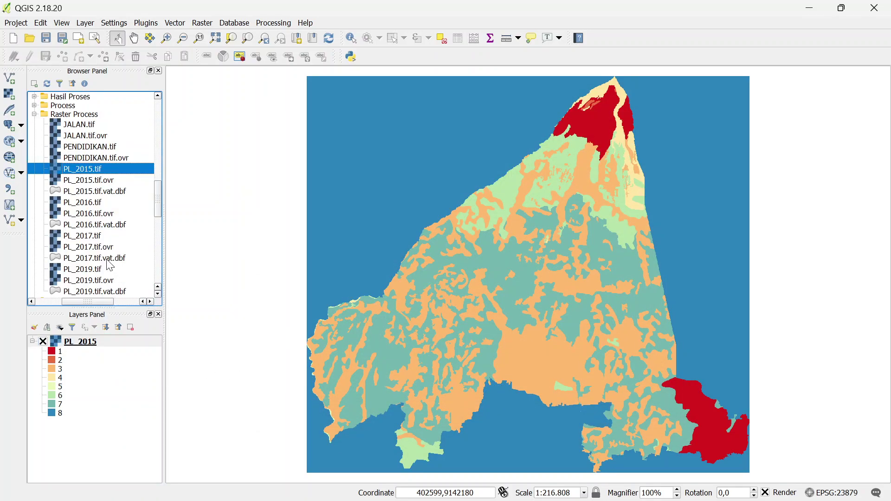
pyautogui.click(96, 204)
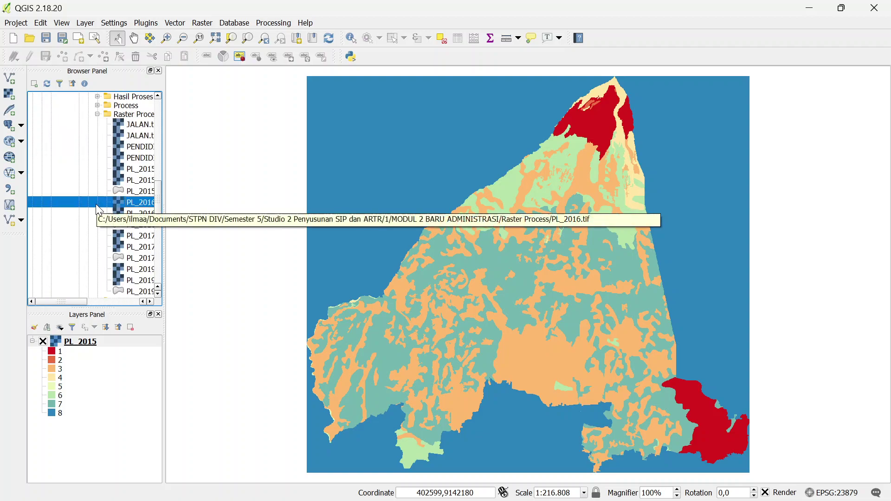
pyautogui.moveTo(97, 205); pyautogui.dragTo(102, 388)
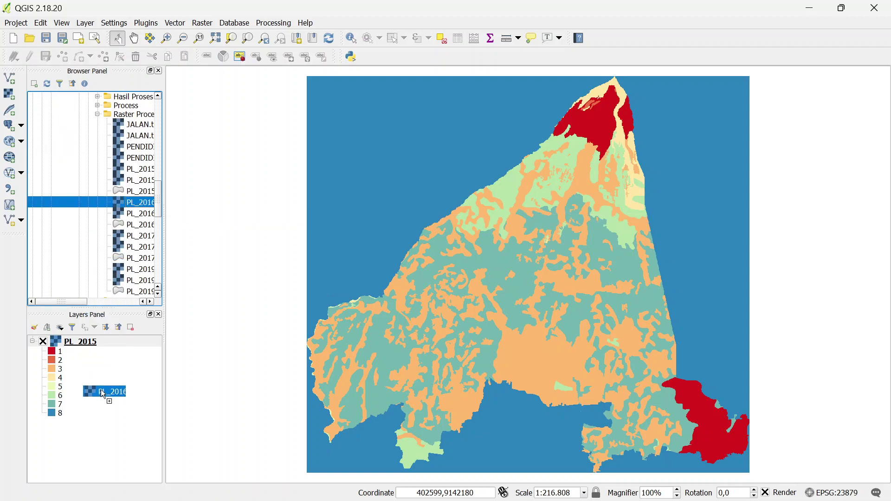
pyautogui.moveTo(102, 432); pyautogui.dragTo(99, 433)
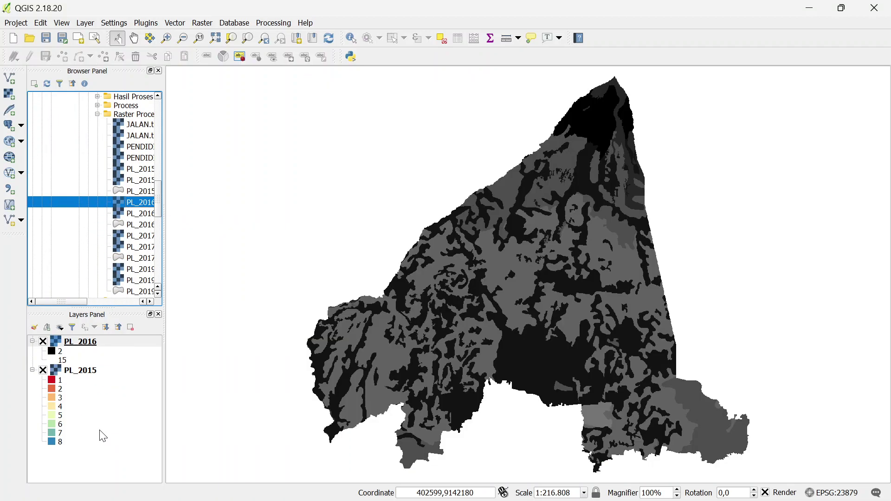
# Toggle the PL_2016 layer's visibility to compare it with PL_2015, then leave only PL_2015 hidden
pyautogui.click(43, 342)
pyautogui.click(43, 342)
pyautogui.click(43, 342)
pyautogui.click(44, 342)
pyautogui.click(43, 370)
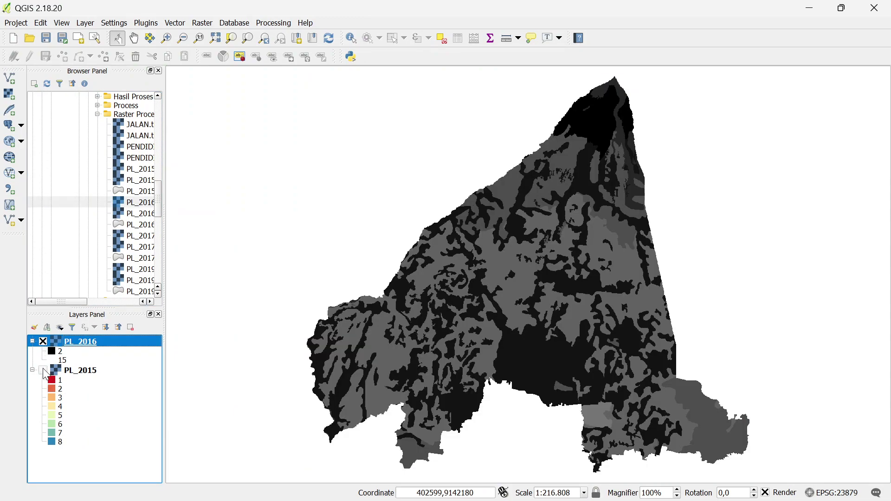
# Set the PL_2016 layer's render type to Singleband pseudocolor with a minimum of 1 and a maximum of 8
pyautogui.rightClick(78, 342)
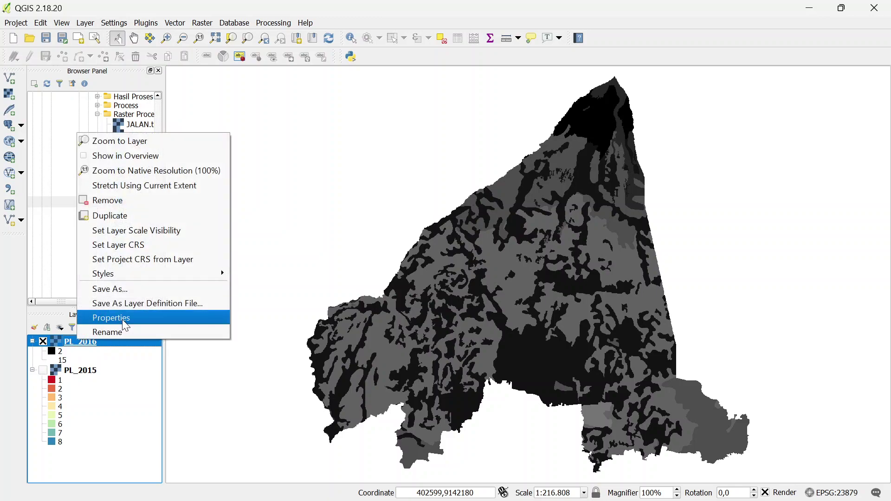
pyautogui.click(112, 318)
pyautogui.click(434, 152)
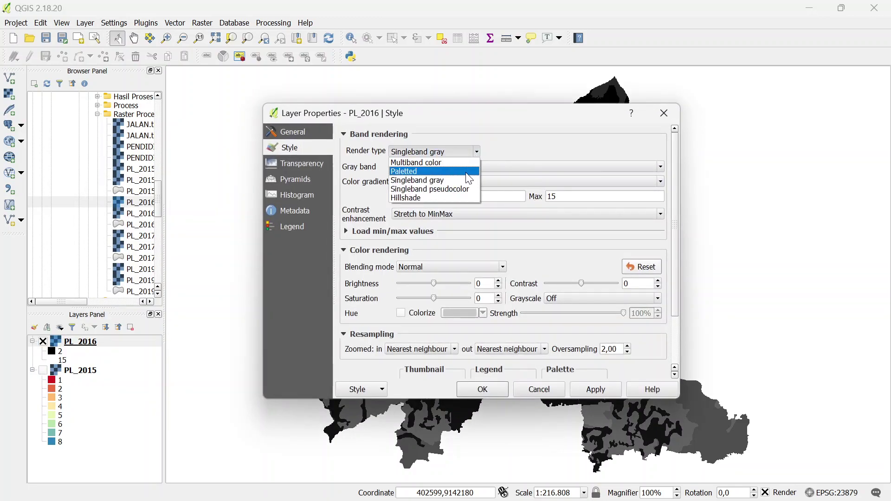
pyautogui.click(460, 189)
pyautogui.moveTo(498, 184); pyautogui.dragTo(446, 188)
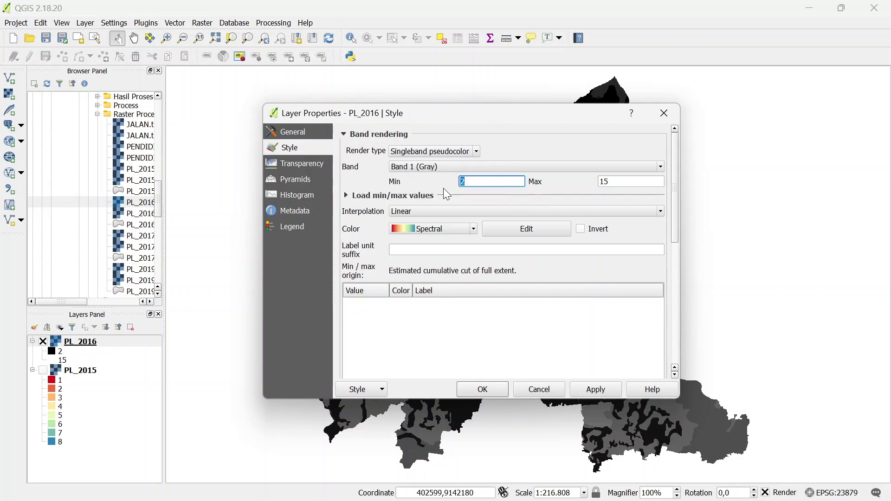
pyautogui.write('1')
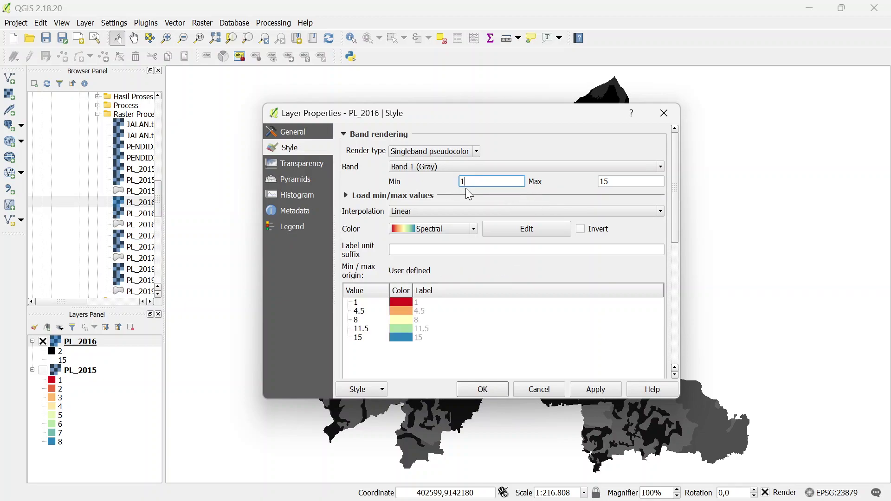
pyautogui.press('Tab')
pyautogui.write('8')
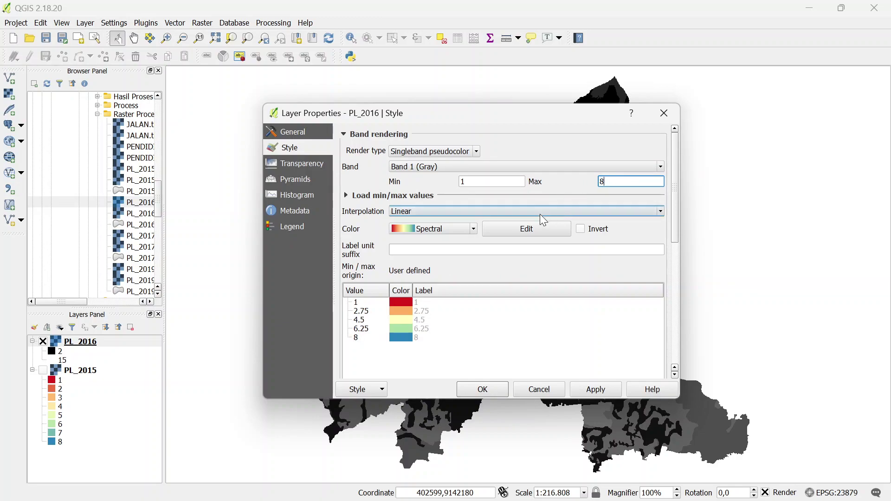
# Classify PL_2016 in Equal interval mode with 8 classes, then apply the style and close the properties
pyautogui.scroll(-3, 441, 303)
pyautogui.click(417, 324)
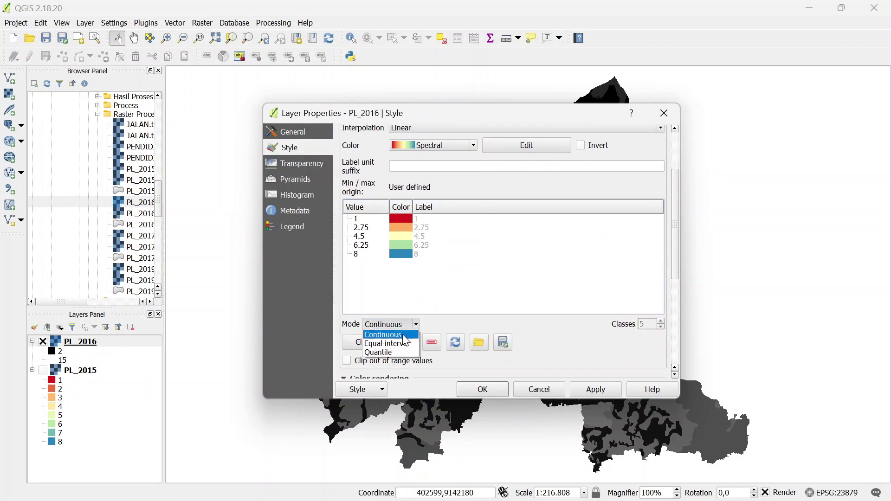
pyautogui.click(392, 340)
pyautogui.click(661, 320)
pyautogui.click(661, 321)
pyautogui.click(661, 321)
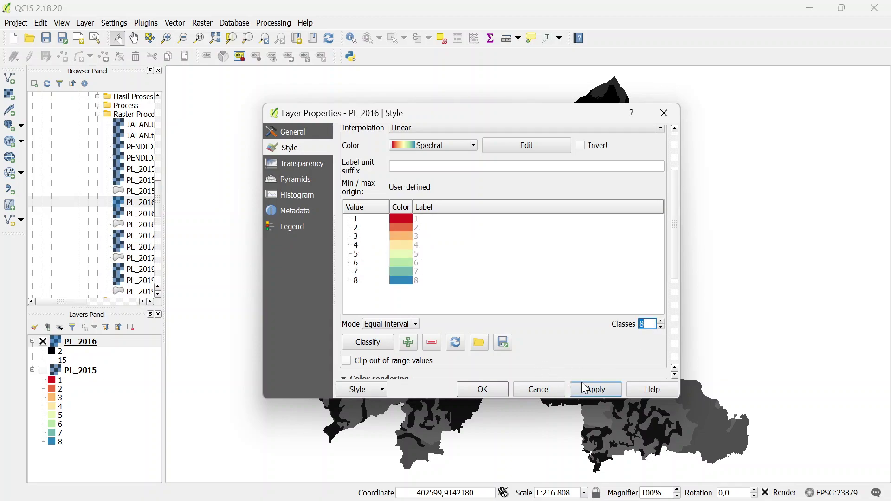
pyautogui.click(596, 389)
pyautogui.click(485, 389)
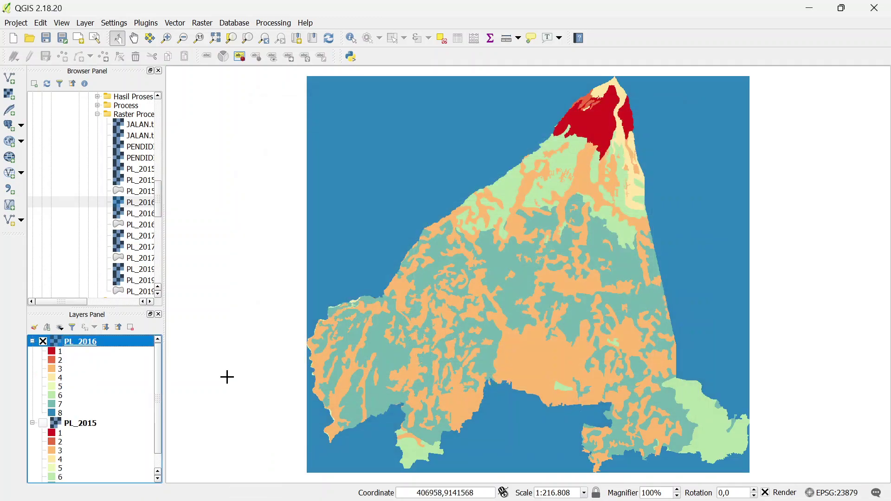
# Hide the PL_2016 layer and collapse the legends of both PL_2016 and PL_2015
pyautogui.click(42, 342)
pyautogui.click(32, 342)
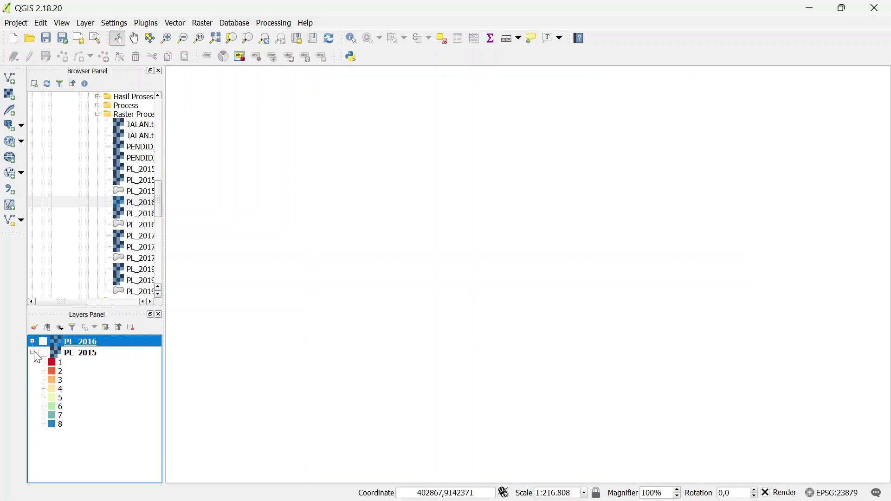
pyautogui.click(32, 354)
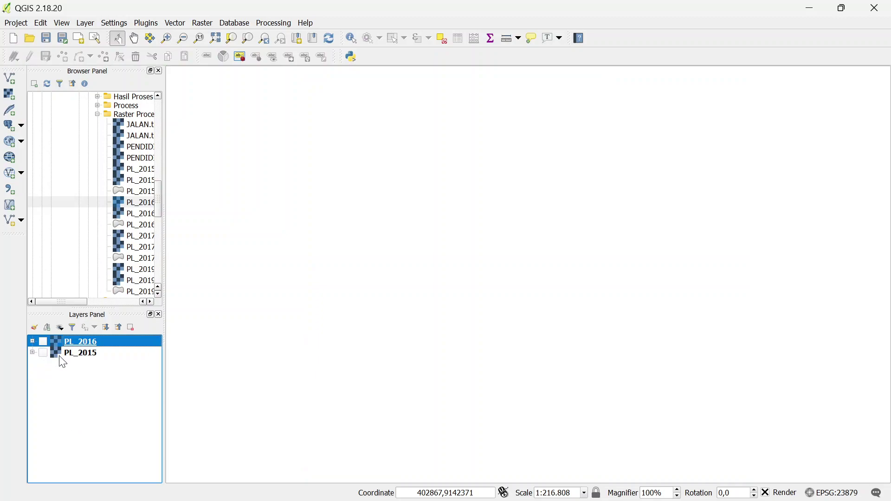
# Add PL_2017.tif from the Raster Process folder to the project as a layer
pyautogui.click(150, 303)
pyautogui.click(94, 237)
pyautogui.moveTo(93, 239); pyautogui.dragTo(100, 381)
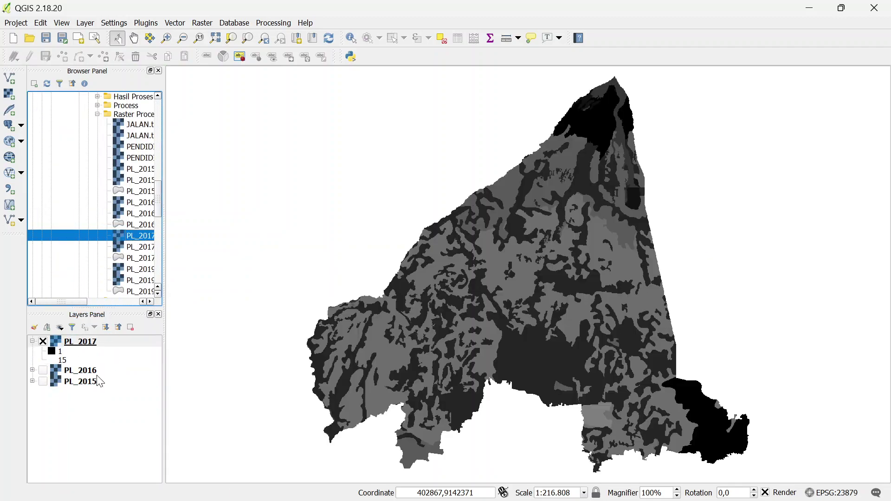
# Set the PL_2017 layer's render type to Singleband pseudocolor with a maximum value of 8
pyautogui.rightClick(96, 345)
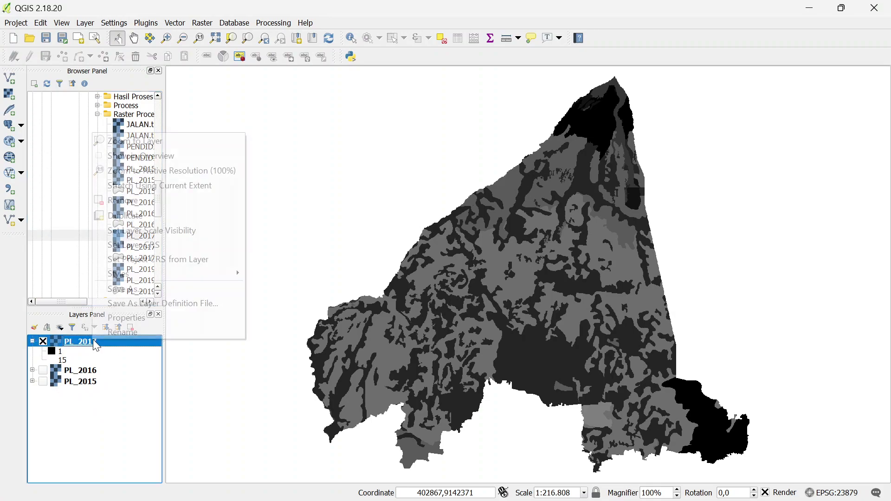
pyautogui.click(135, 318)
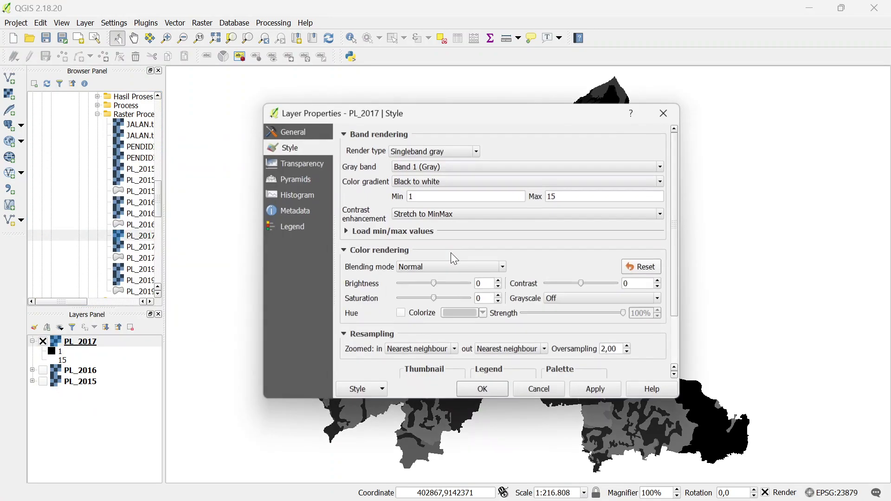
pyautogui.click(471, 153)
pyautogui.click(452, 188)
pyautogui.click(513, 180)
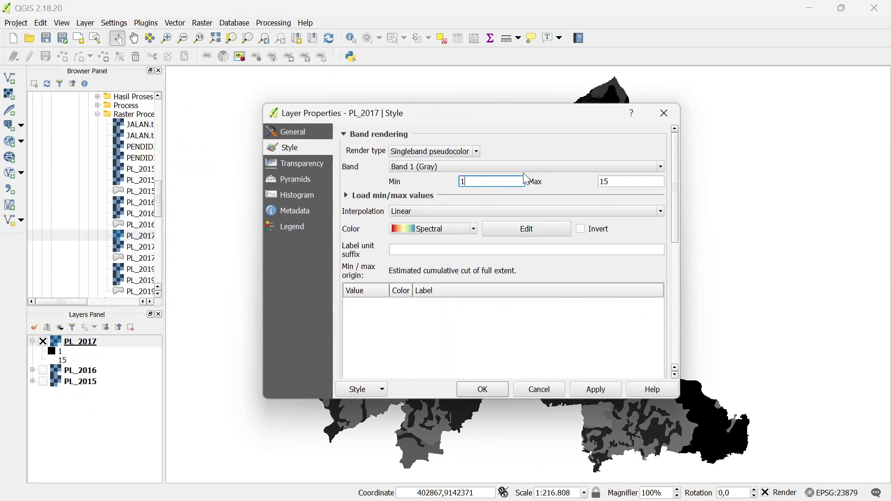
pyautogui.doubleClick(604, 182)
pyautogui.write('8')
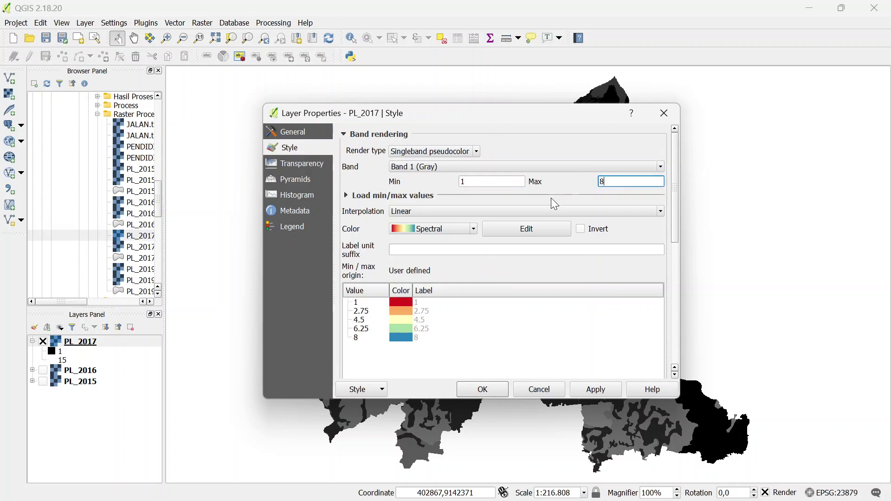
# Classify PL_2017 in Equal interval mode with 8 classes, then apply the style and close the layer properties
pyautogui.scroll(-1, 452, 257)
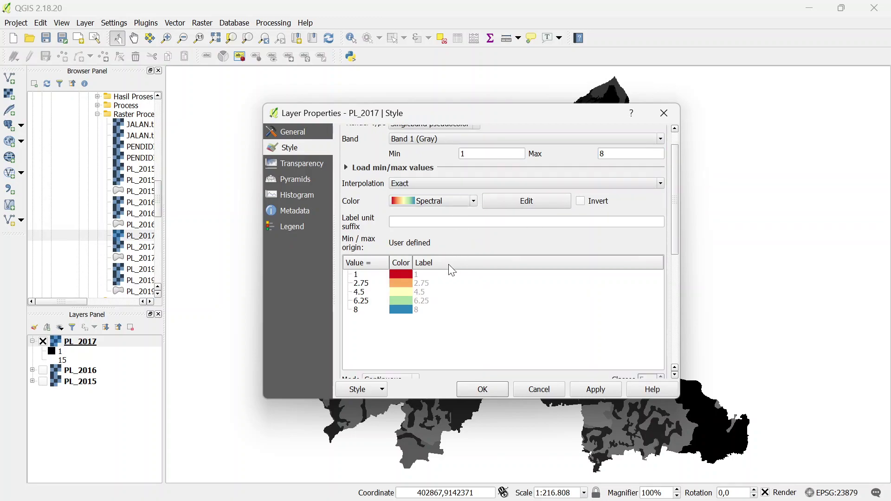
pyautogui.scroll(-3, 461, 307)
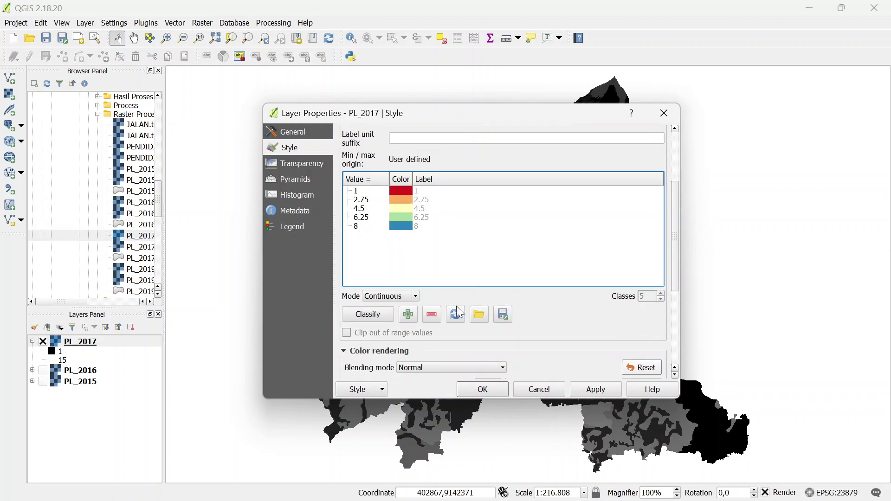
pyautogui.click(389, 296)
pyautogui.click(397, 313)
pyautogui.click(661, 293)
pyautogui.click(661, 293)
pyautogui.click(661, 293)
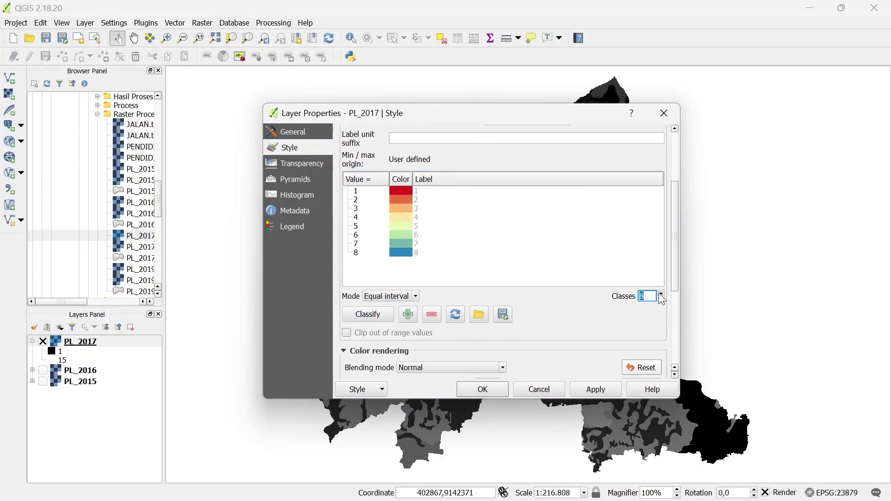
pyautogui.click(594, 389)
pyautogui.click(492, 389)
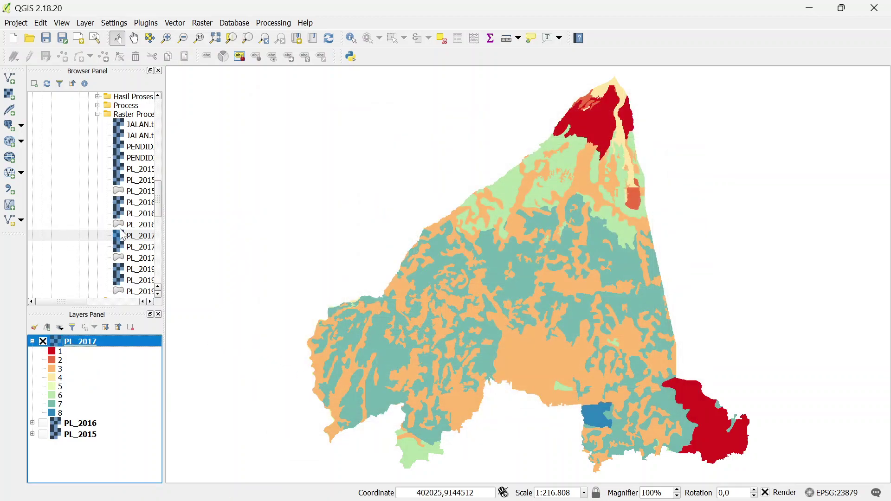
# Add PL_2019.tif from the Raster Process folder as a layer, then collapse and hide the PL_2017 layer
pyautogui.click(146, 302)
pyautogui.moveTo(103, 272); pyautogui.dragTo(68, 450)
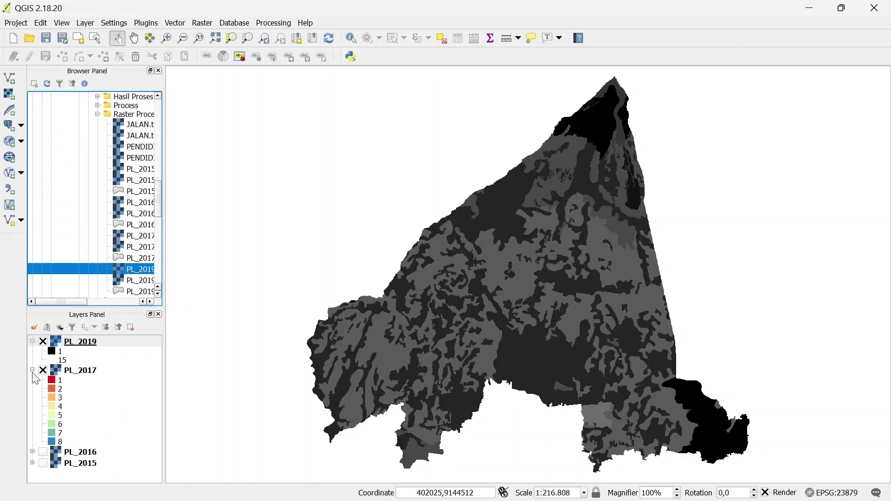
pyautogui.click(32, 370)
pyautogui.click(43, 370)
# Set the PL_2019 layer's render type to Singleband pseudocolor with a maximum value of 8
pyautogui.rightClick(78, 339)
pyautogui.click(119, 312)
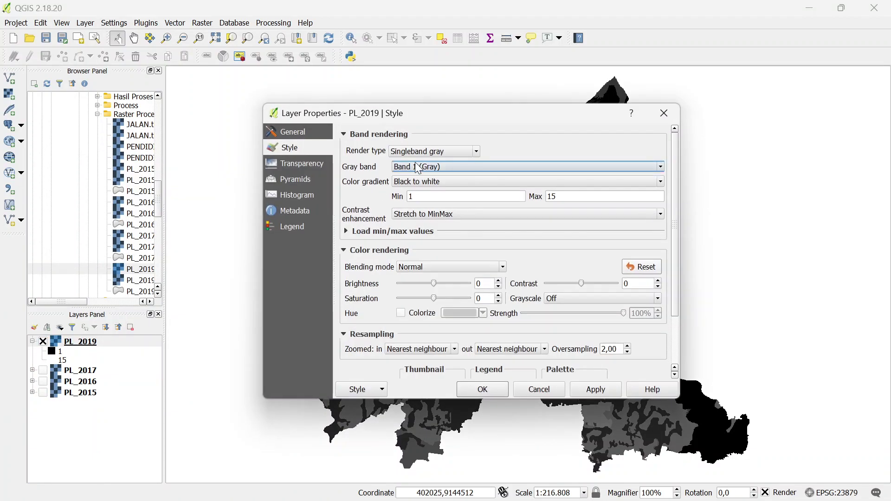
pyautogui.click(449, 150)
pyautogui.click(443, 190)
pyautogui.click(464, 169)
pyautogui.click(466, 176)
pyautogui.click(609, 185)
pyautogui.doubleClick(609, 181)
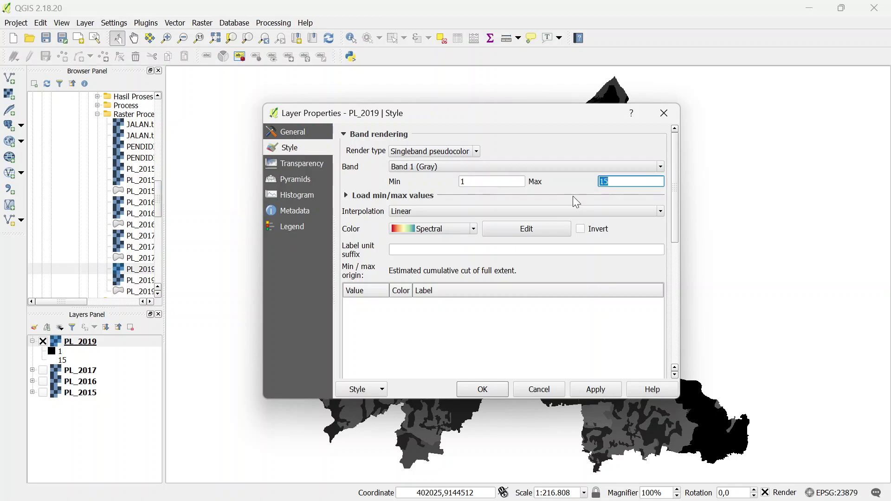
pyautogui.write('8')
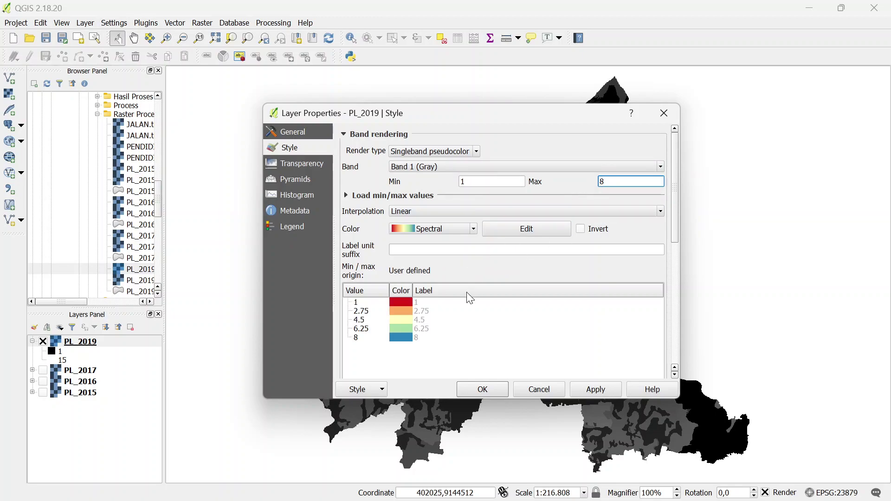
# Classify PL_2019 in Equal interval mode with 8 classes, then apply the style and close the layer properties
pyautogui.scroll(-3, 457, 306)
pyautogui.click(416, 324)
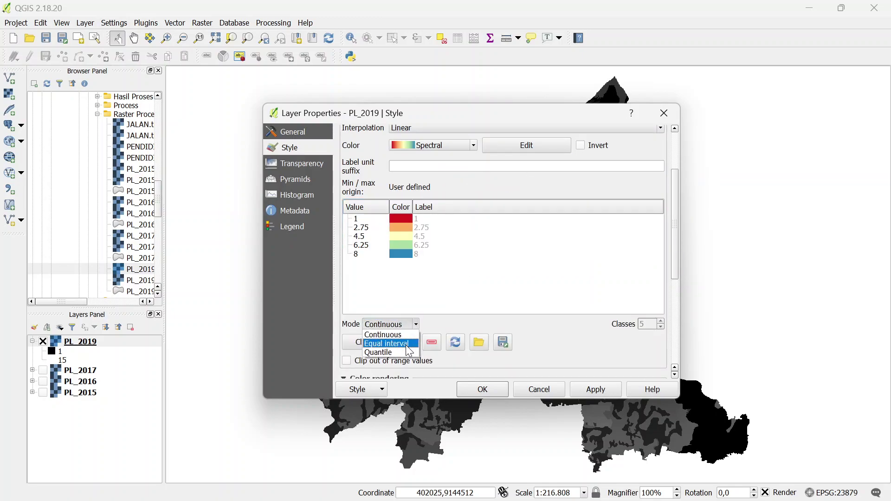
pyautogui.click(386, 344)
pyautogui.click(661, 321)
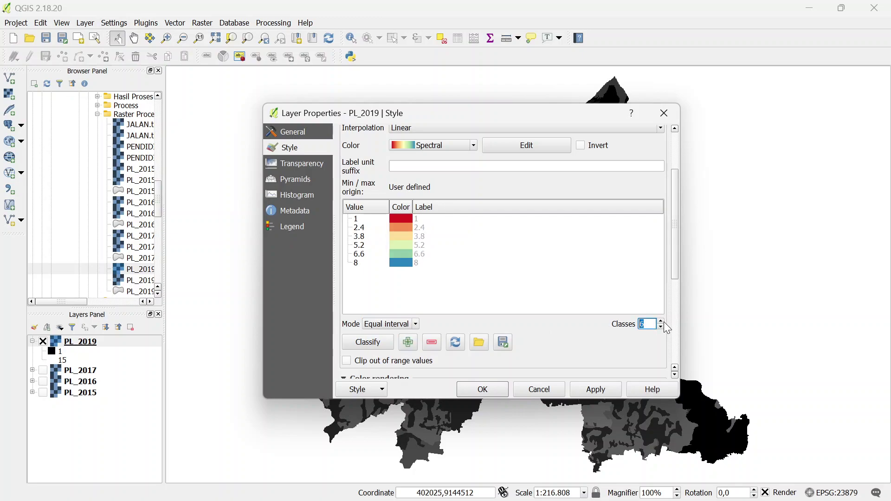
pyautogui.click(661, 321)
pyautogui.click(660, 321)
pyautogui.click(590, 392)
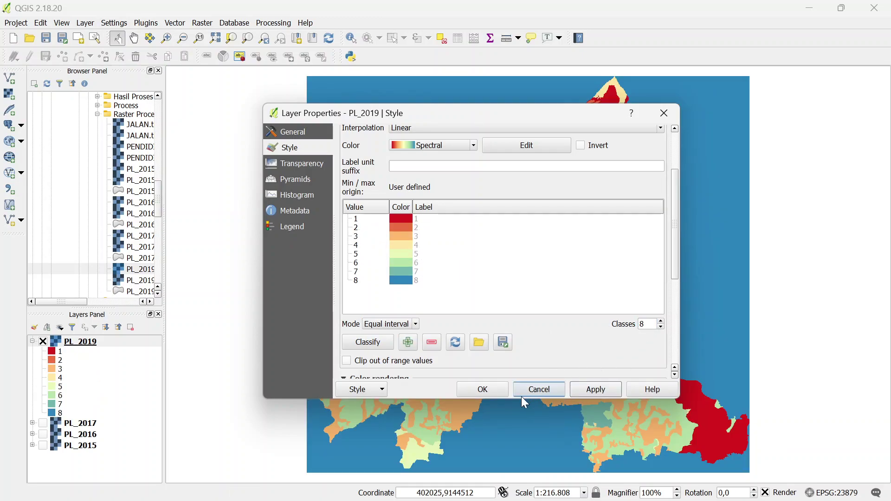
pyautogui.click(501, 390)
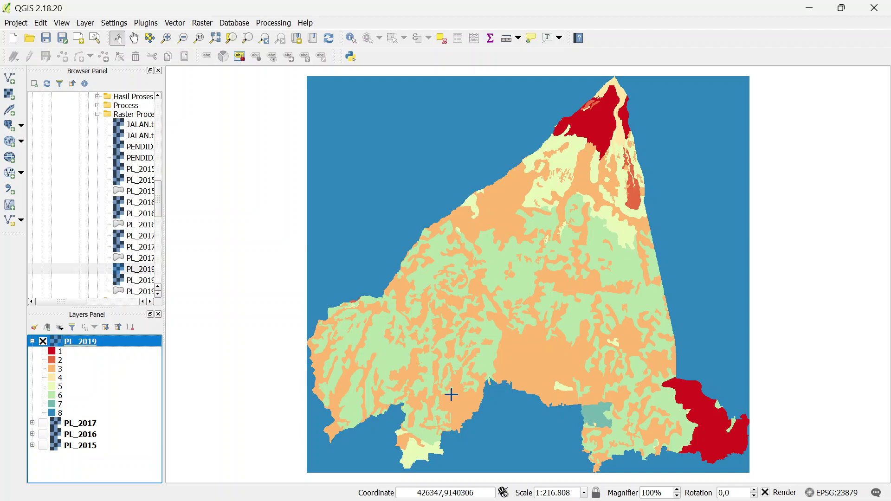
# Review the style settings in the PL_2019 layer properties and close them without changes
pyautogui.rightClick(88, 342)
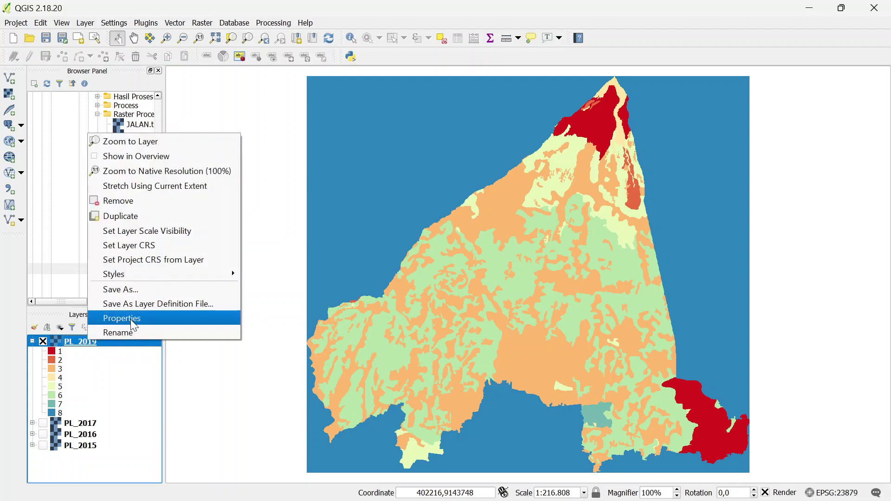
pyautogui.click(122, 318)
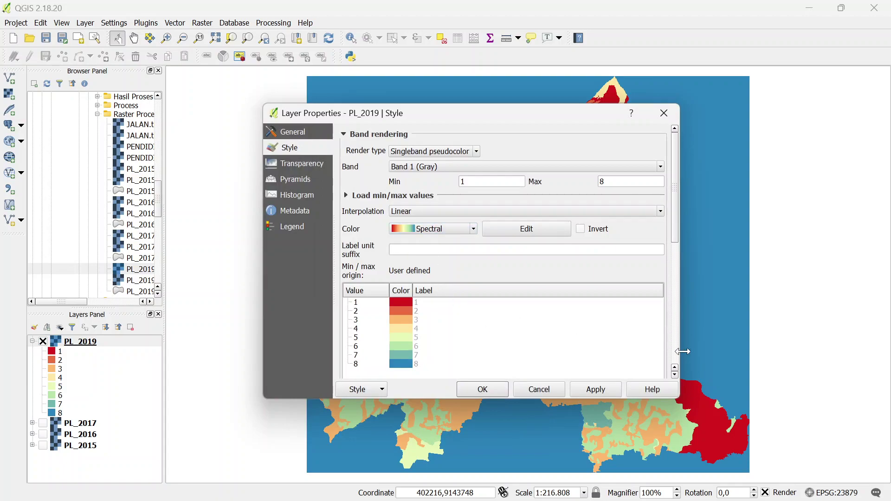
pyautogui.click(663, 115)
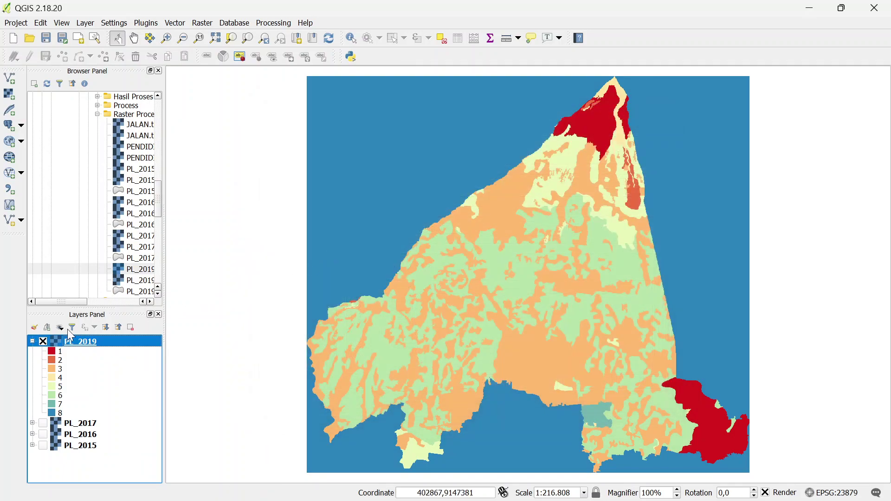
# Hide and collapse the PL_2019 layer, and make the PL_2017, PL_2016 and PL_2015 layers visible
pyautogui.click(43, 342)
pyautogui.click(32, 341)
pyautogui.click(43, 353)
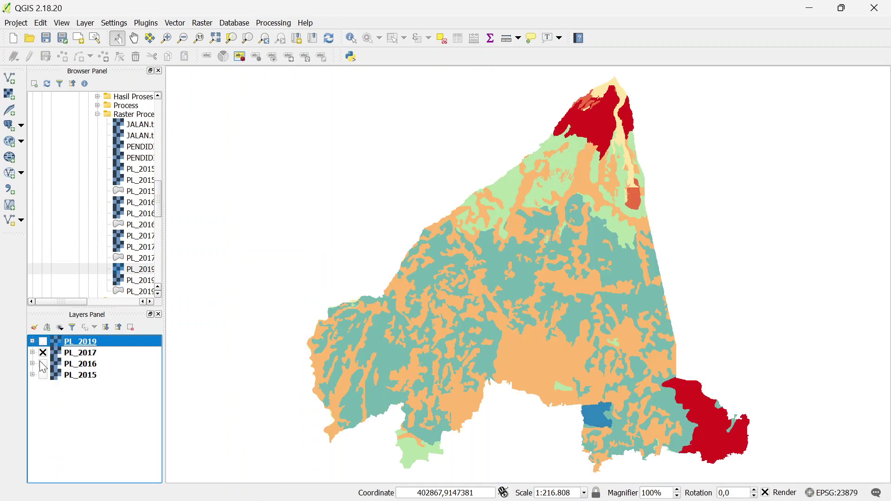
pyautogui.click(44, 363)
pyautogui.click(43, 375)
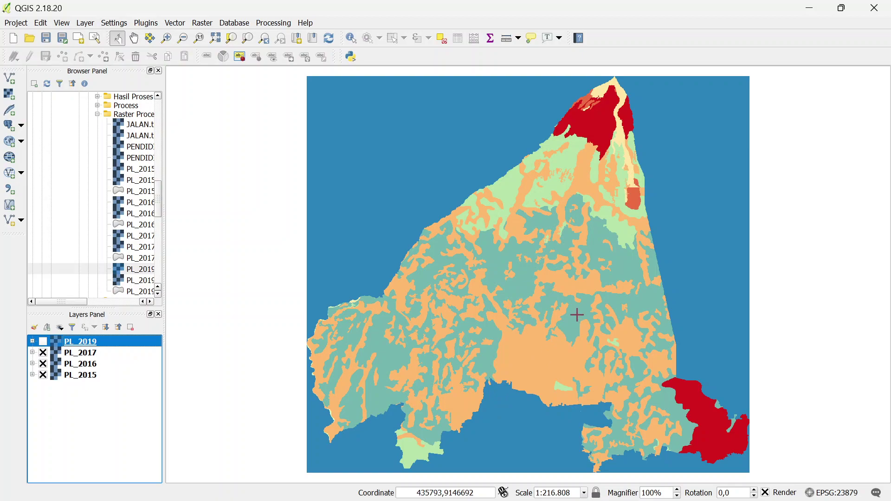
# Add JALAN.tif from the Raster Process folder to the project as a layer
pyautogui.click(134, 268)
pyautogui.scroll(-3, 134, 243)
pyautogui.scroll(4, 133, 243)
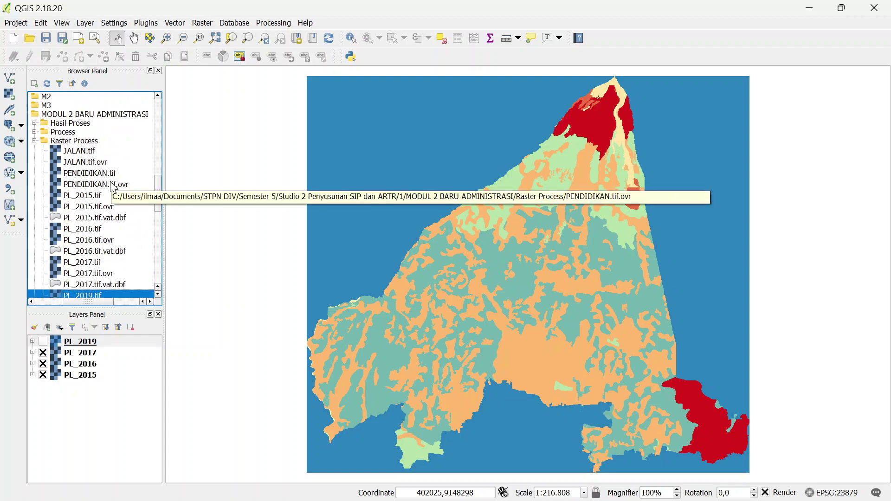
pyautogui.click(93, 152)
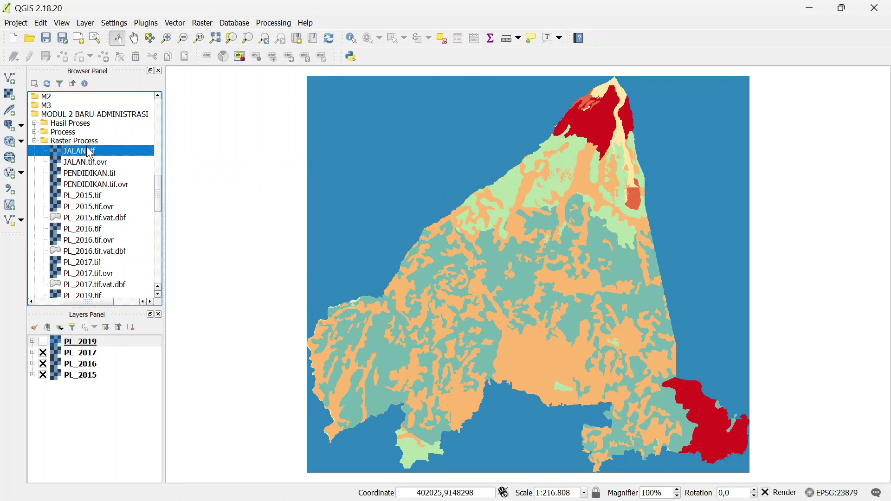
pyautogui.moveTo(93, 153); pyautogui.dragTo(93, 416)
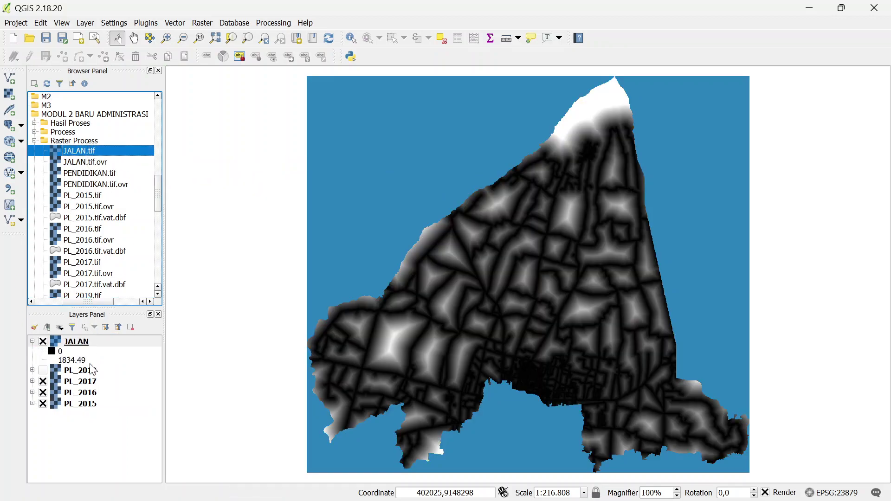
# Add PENDIDIKAN.tif from the Raster Process folder as a layer and collapse the legends of JALAN and PENDIDIKAN
pyautogui.click(101, 168)
pyautogui.moveTo(101, 173); pyautogui.dragTo(89, 434)
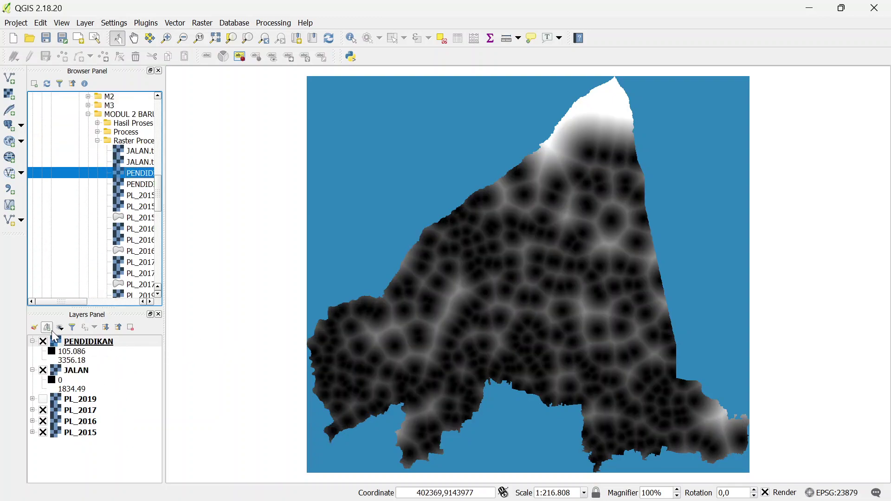
pyautogui.click(32, 370)
pyautogui.click(32, 341)
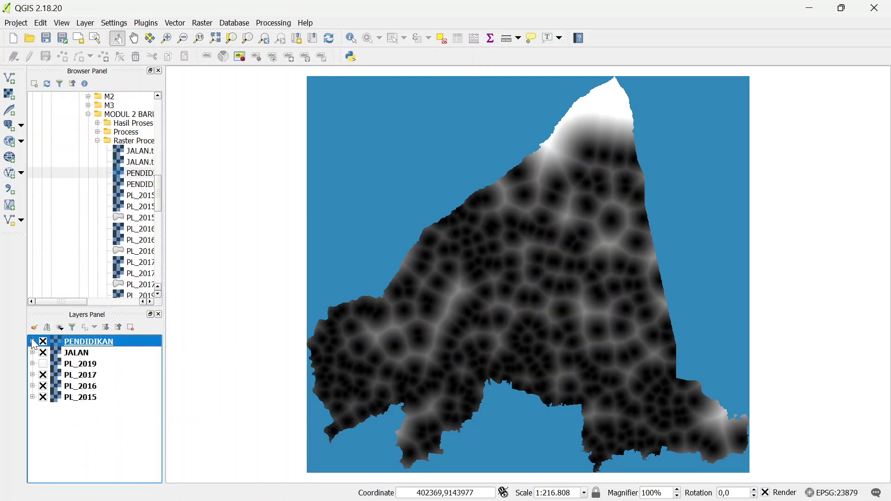
# Enlarge the layer list area and move PL_2019 below PL_2015 in the layer order
pyautogui.moveTo(120, 308); pyautogui.dragTo(122, 263)
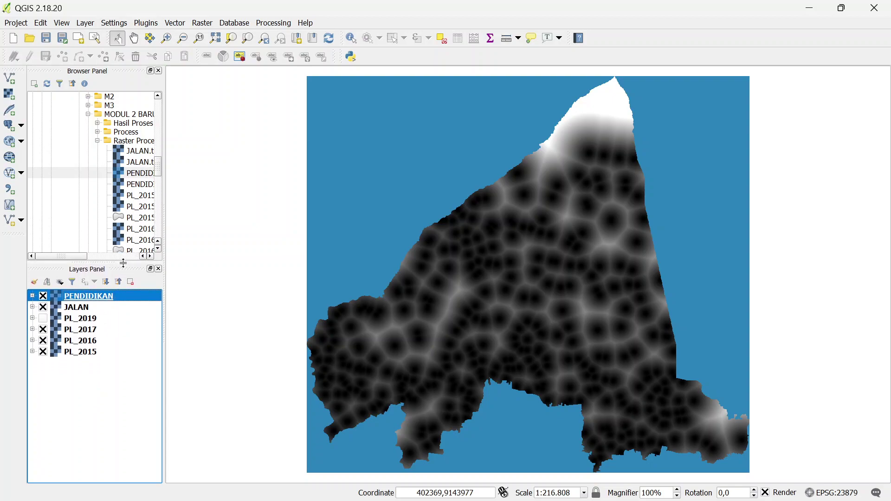
pyautogui.click(137, 370)
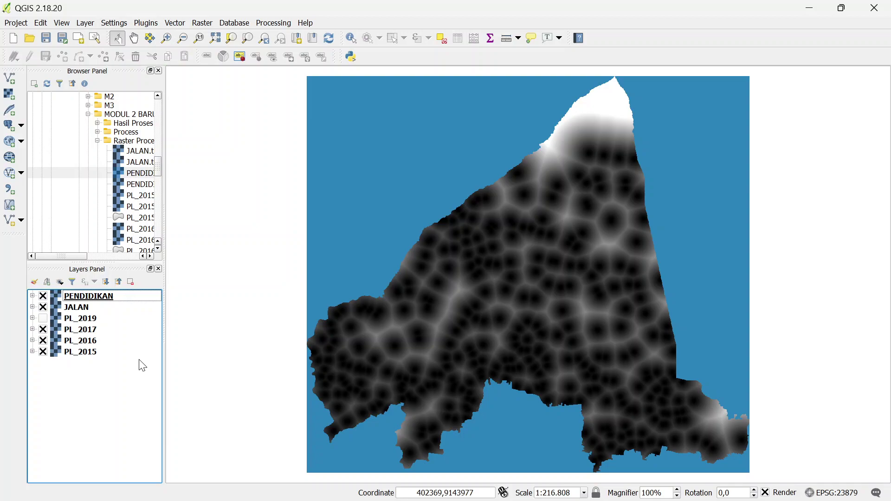
pyautogui.click(71, 320)
pyautogui.moveTo(72, 325); pyautogui.dragTo(79, 371)
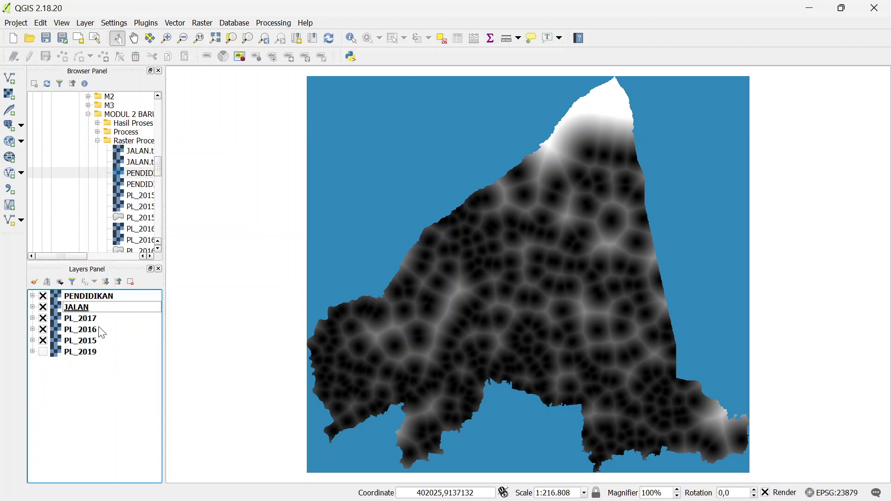
# Expand the legends of the PL_2015 and PL_2016 layers to examine their classes
pyautogui.click(32, 340)
pyautogui.click(32, 330)
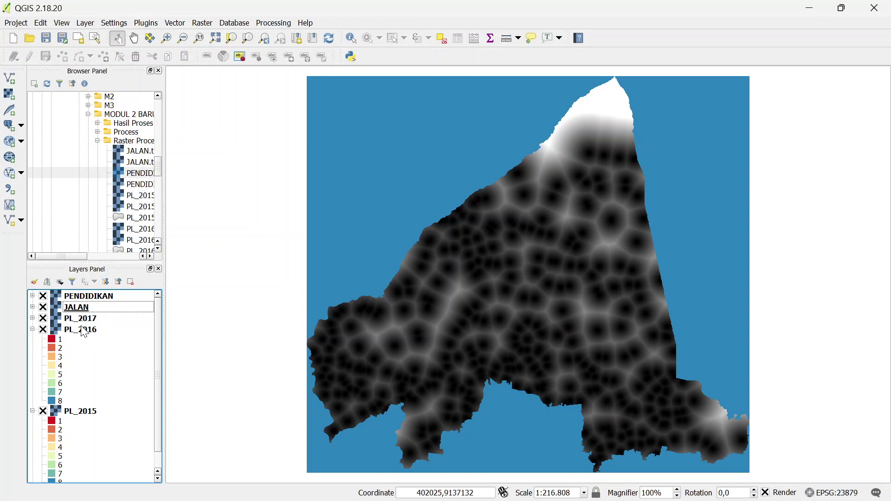
pyautogui.scroll(-1, 99, 403)
pyautogui.scroll(1, 99, 404)
pyautogui.write('N')
# Open the MOLUSCE plugin and assign PL_2015 as the initial raster and PL_2016 as the final raster
pyautogui.click(202, 23)
pyautogui.moveTo(228, 110)
pyautogui.moveTo(233, 132)
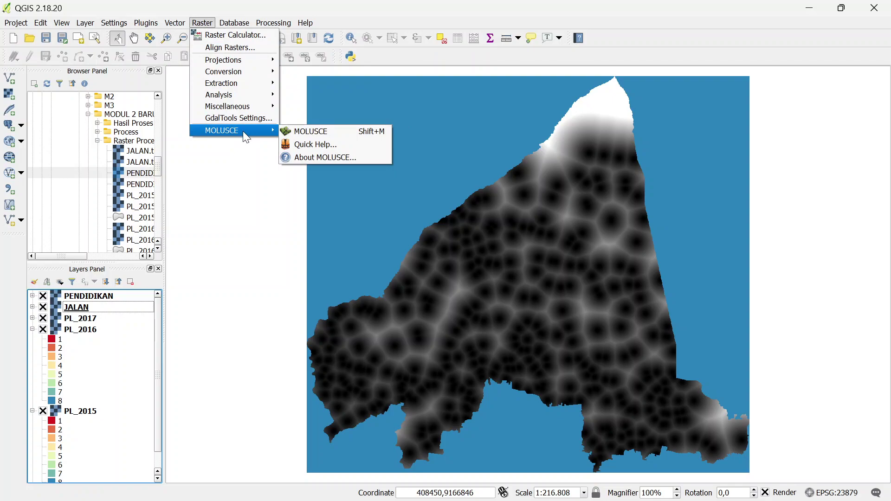
pyautogui.click(285, 133)
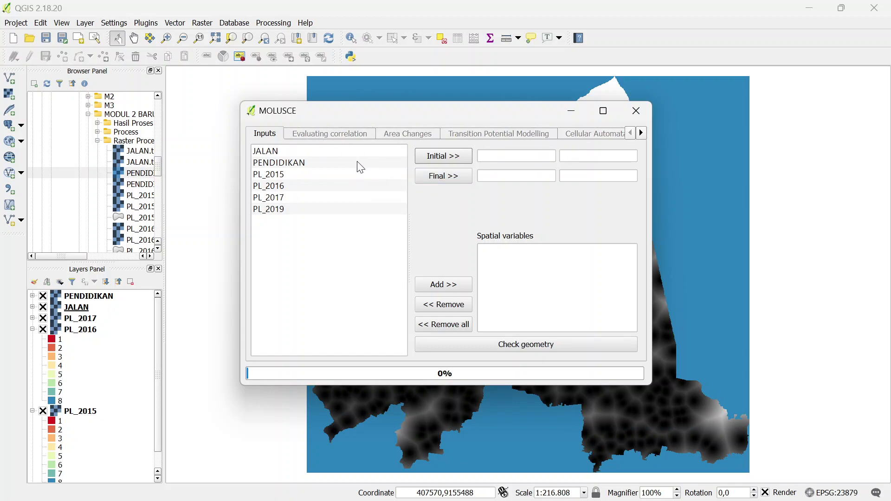
pyautogui.click(355, 174)
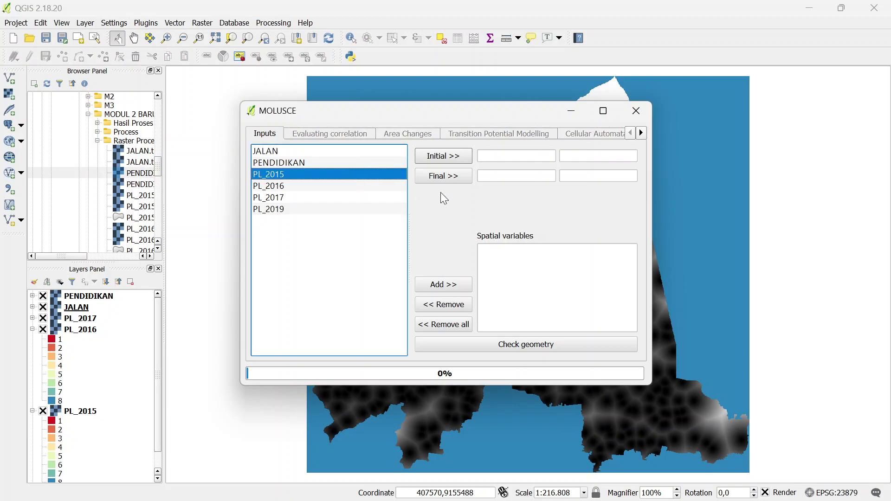
pyautogui.click(463, 156)
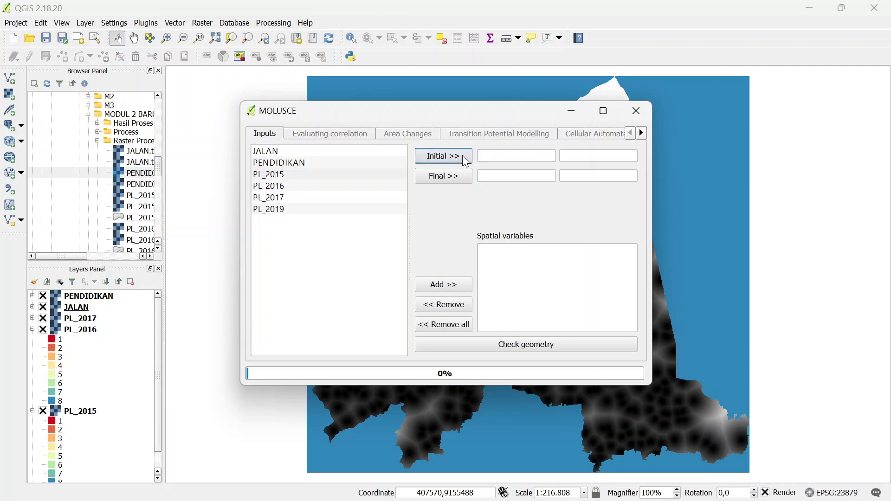
pyautogui.click(352, 187)
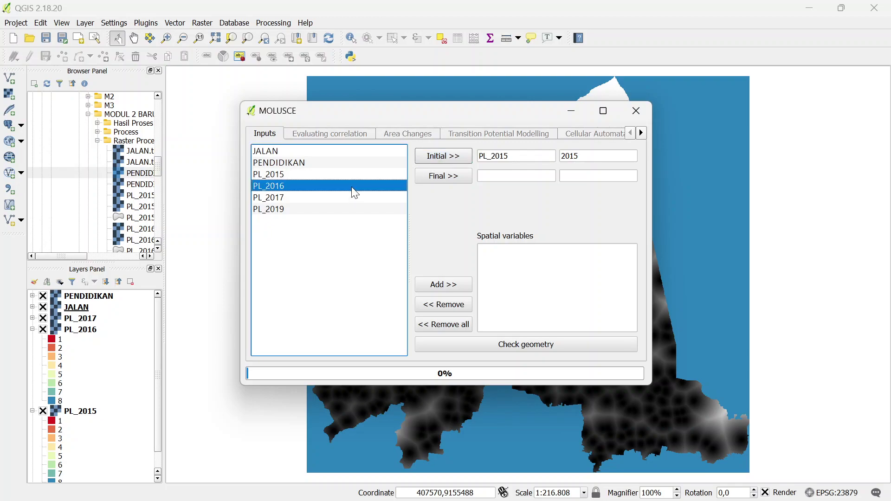
pyautogui.click(449, 182)
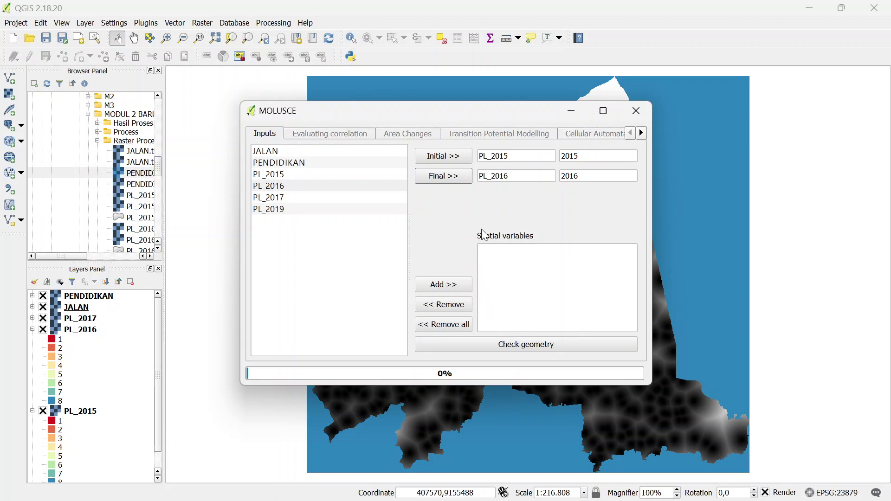
# Add JALAN and PENDIDIKAN as spatial variables and check that the geometries of the input rasters match
pyautogui.click(535, 264)
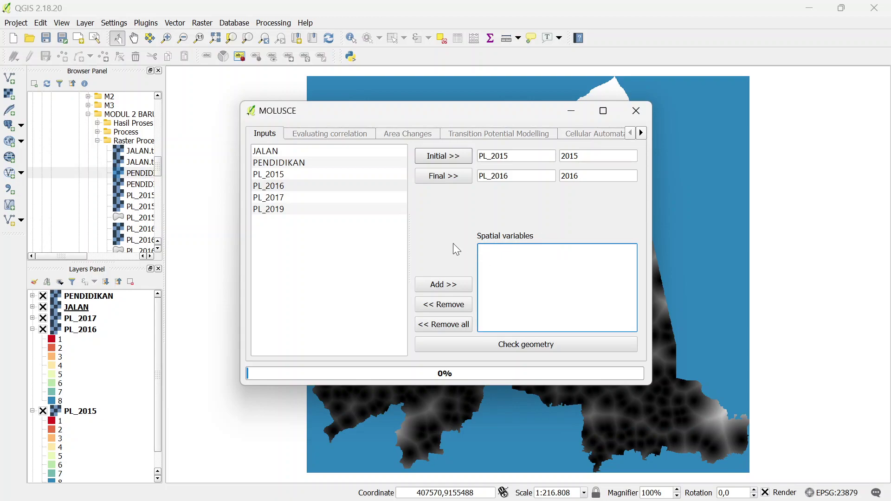
pyautogui.click(350, 153)
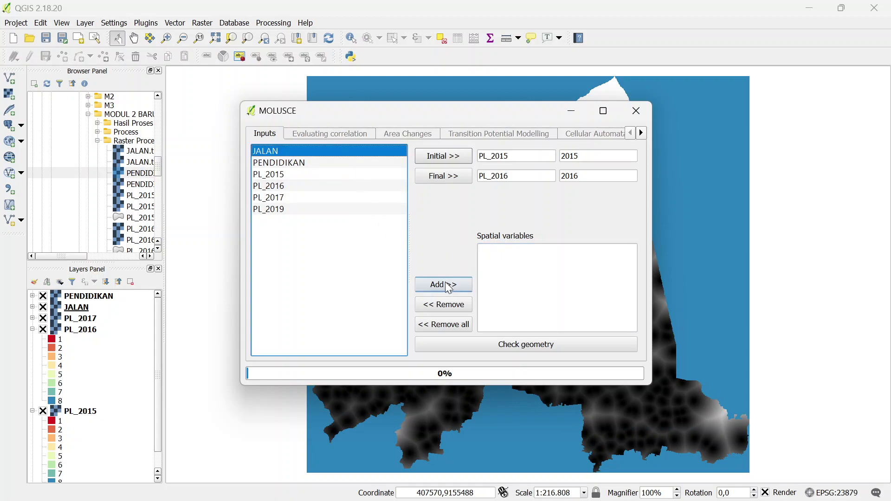
pyautogui.keyDown('ctrl'); pyautogui.click(326, 164); pyautogui.keyUp('ctrl')
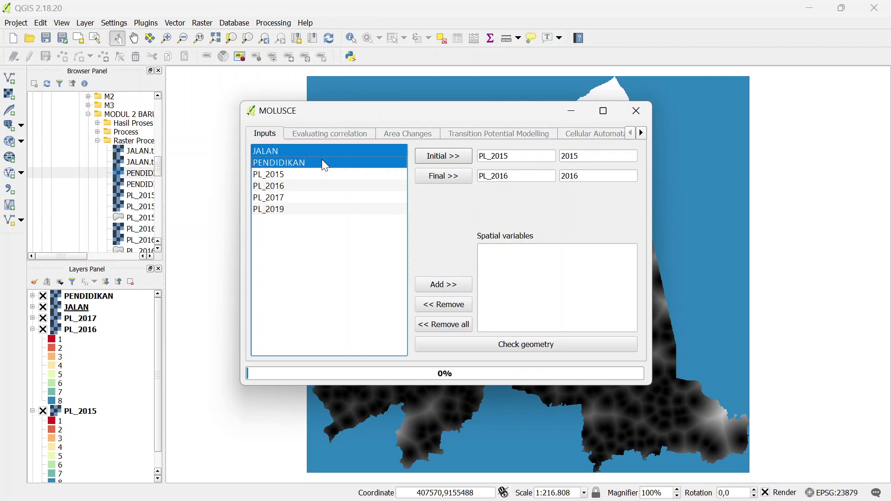
pyautogui.click(453, 284)
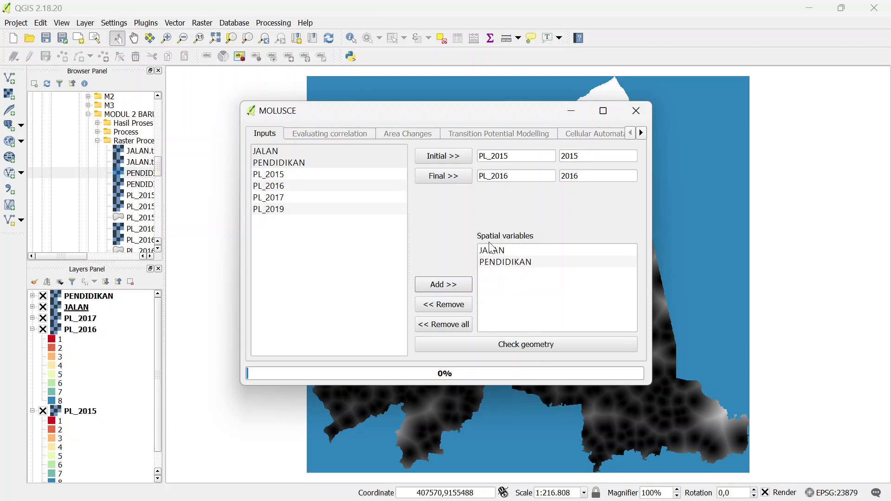
pyautogui.click(523, 342)
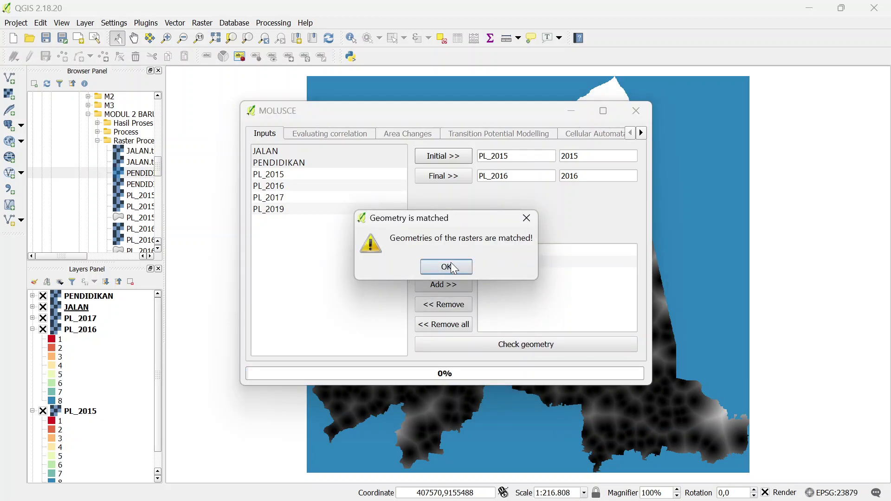
pyautogui.click(446, 267)
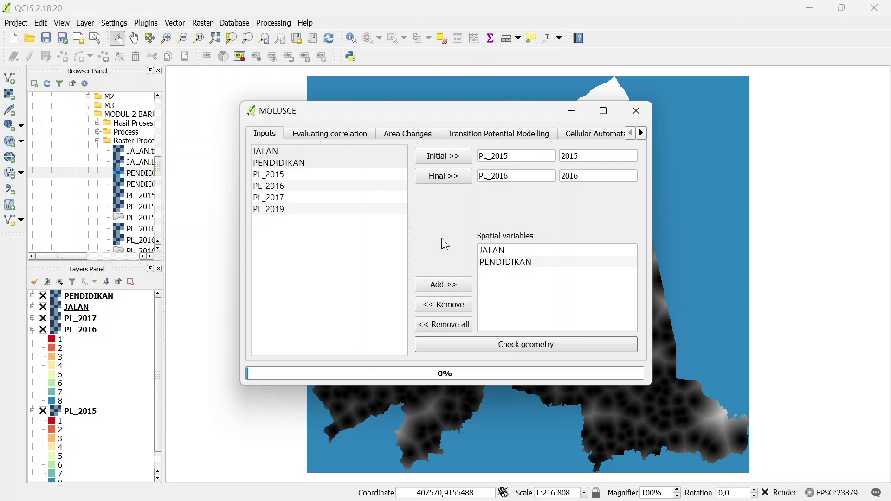
# Evaluate the correlation of all spatial variable rasters with the Pearson's Correlation method
pyautogui.click(353, 132)
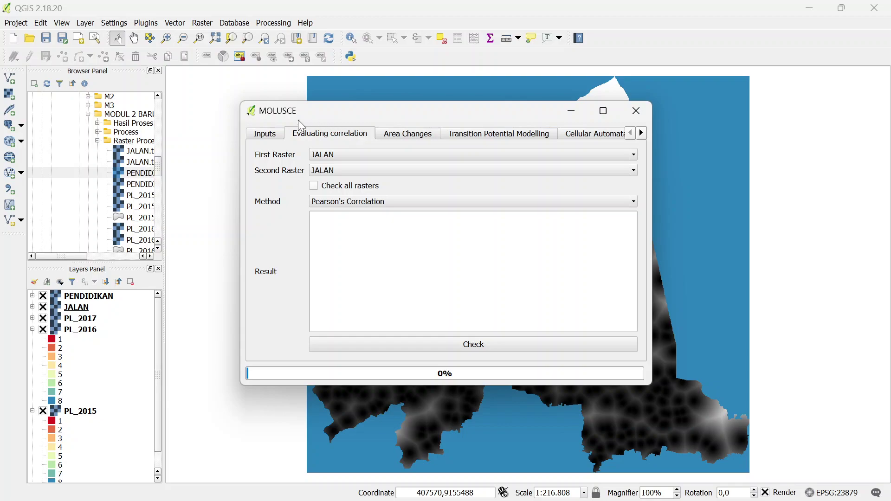
pyautogui.click(274, 135)
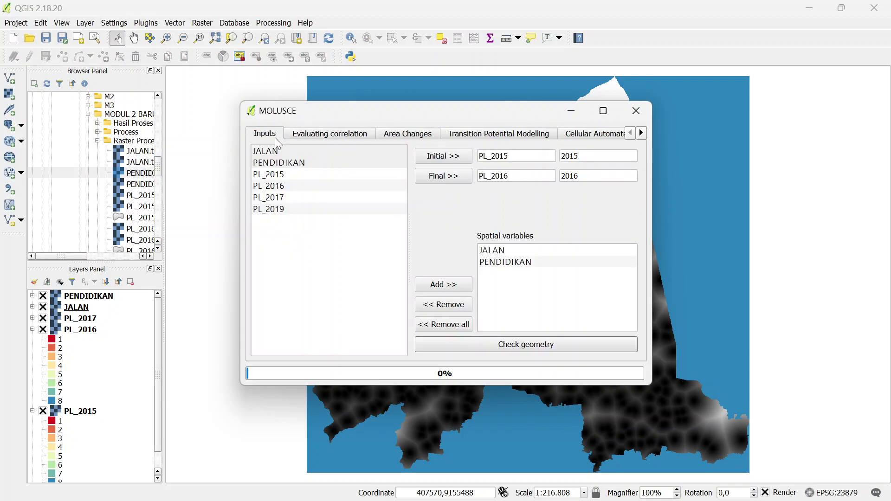
pyautogui.click(322, 133)
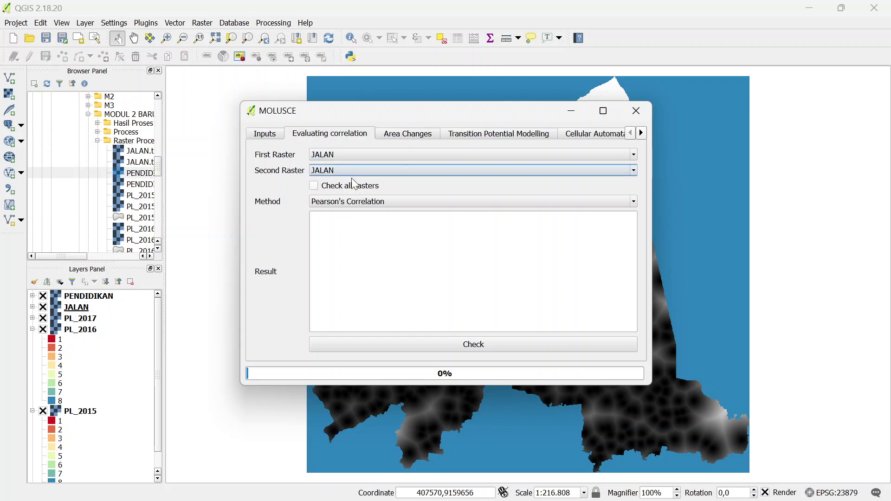
pyautogui.click(314, 185)
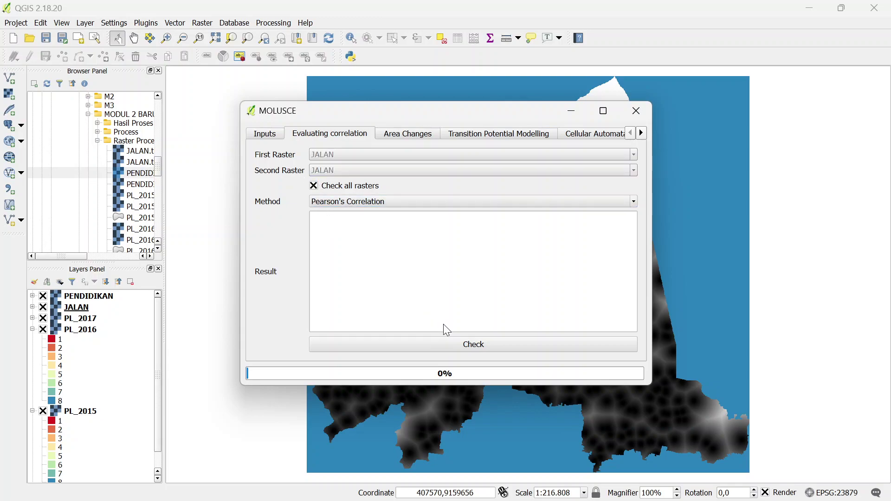
pyautogui.click(466, 349)
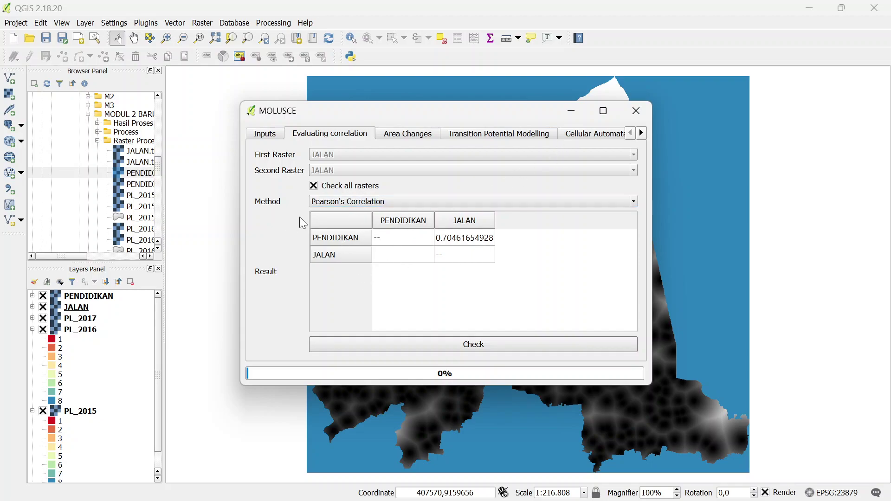
pyautogui.click(351, 204)
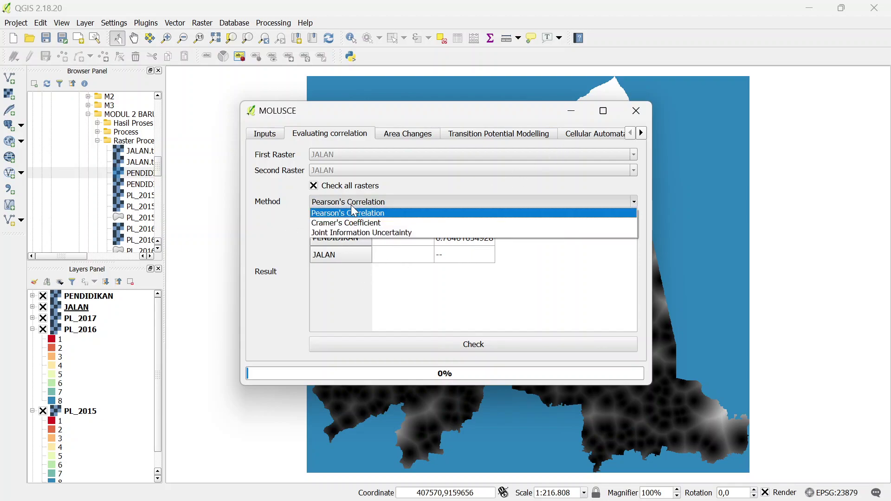
pyautogui.click(374, 212)
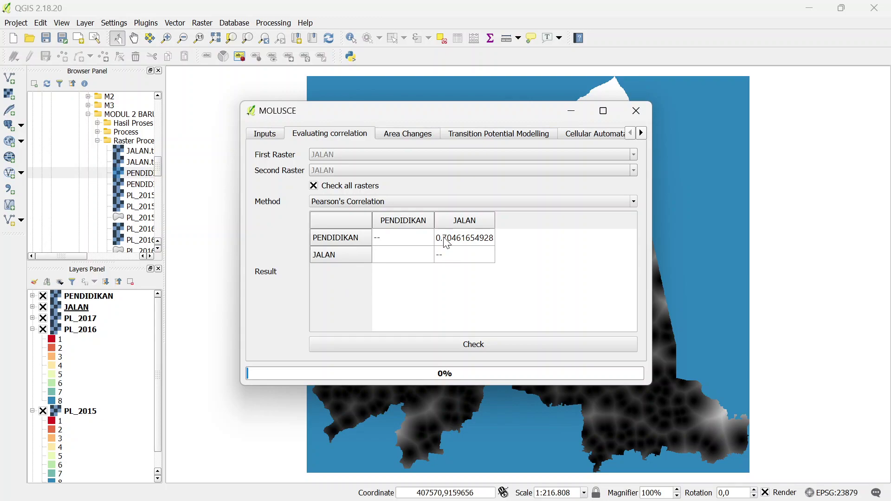
# Set the area change units to ha and update the class statistics and transition matrix tables
pyautogui.moveTo(538, 485)
pyautogui.click(412, 137)
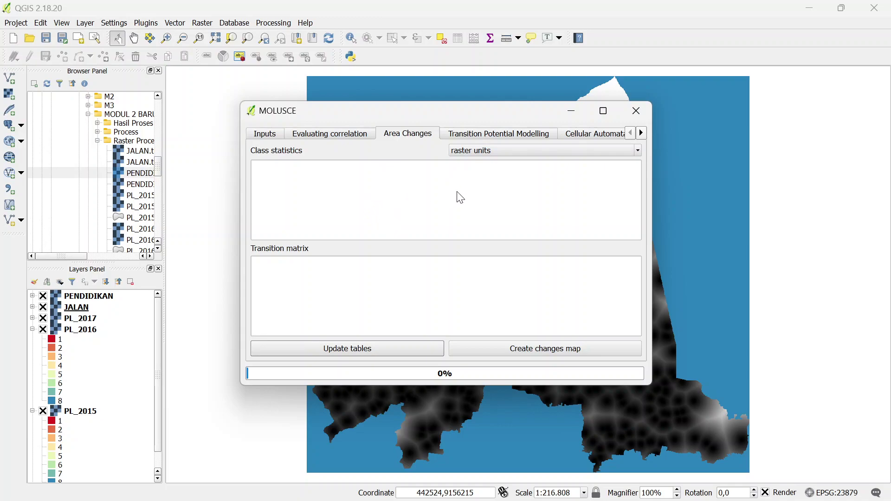
pyautogui.click(501, 149)
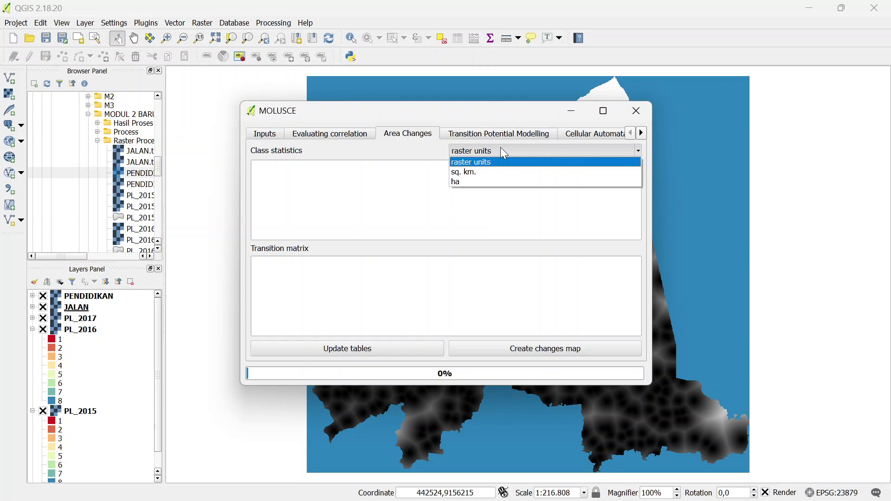
pyautogui.click(470, 182)
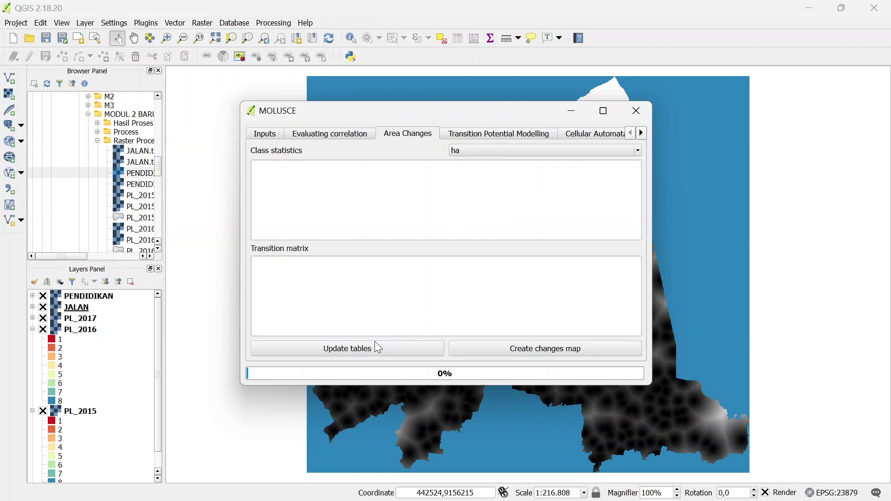
pyautogui.click(361, 351)
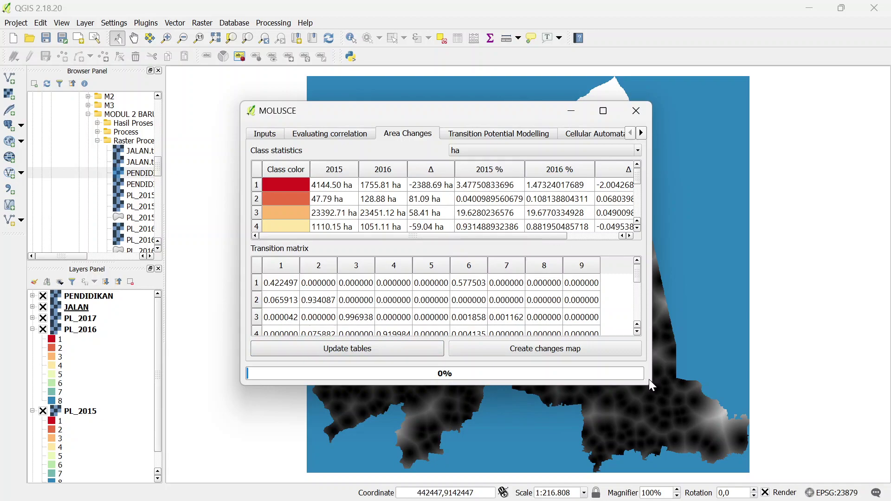
# Enlarge and reposition the MOLUSCE window to examine the class statistics and transition matrix tables
pyautogui.moveTo(651, 382); pyautogui.dragTo(724, 390)
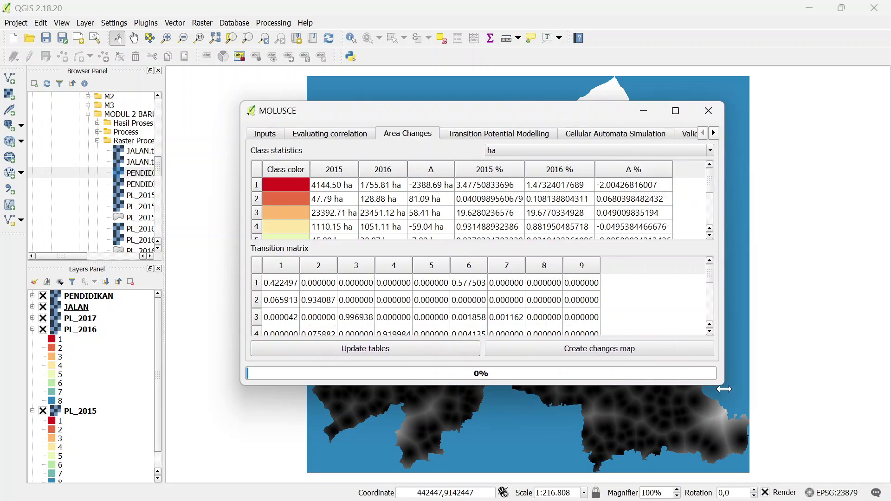
pyautogui.scroll(-1, 587, 201)
pyautogui.scroll(1, 587, 201)
pyautogui.scroll(-2, 587, 201)
pyautogui.scroll(2, 587, 201)
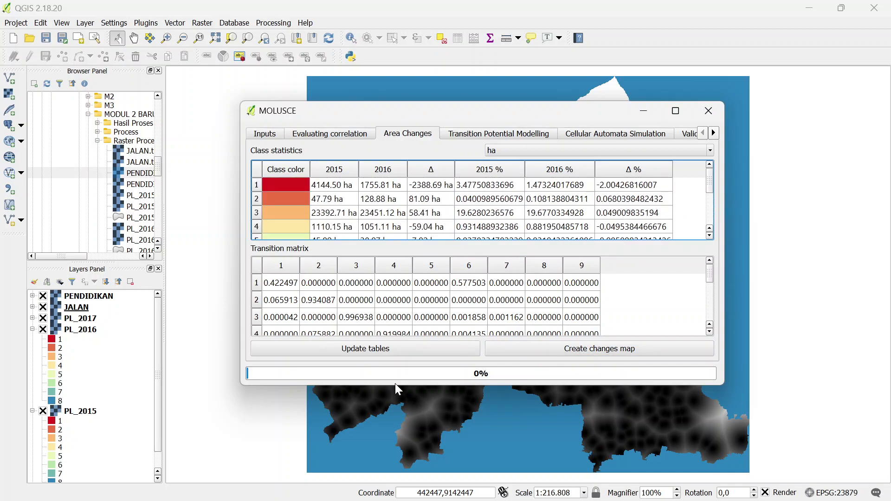
pyautogui.moveTo(396, 384); pyautogui.dragTo(400, 444)
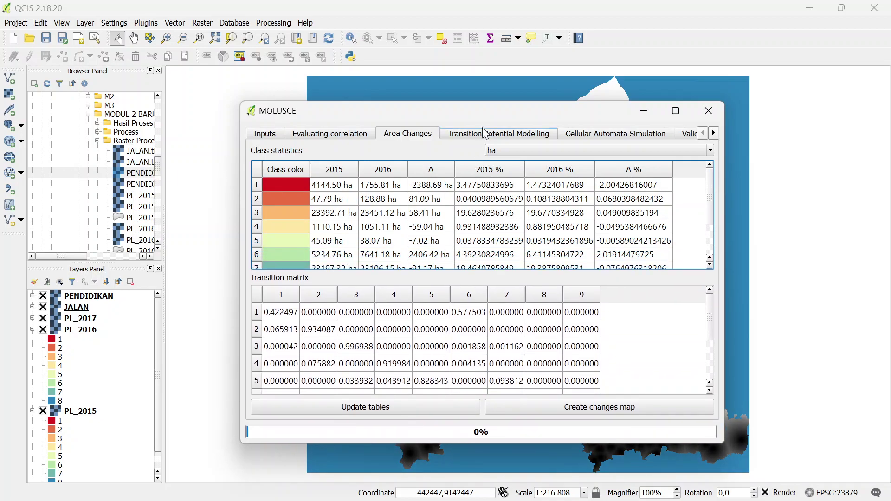
pyautogui.moveTo(483, 107); pyautogui.dragTo(476, 32)
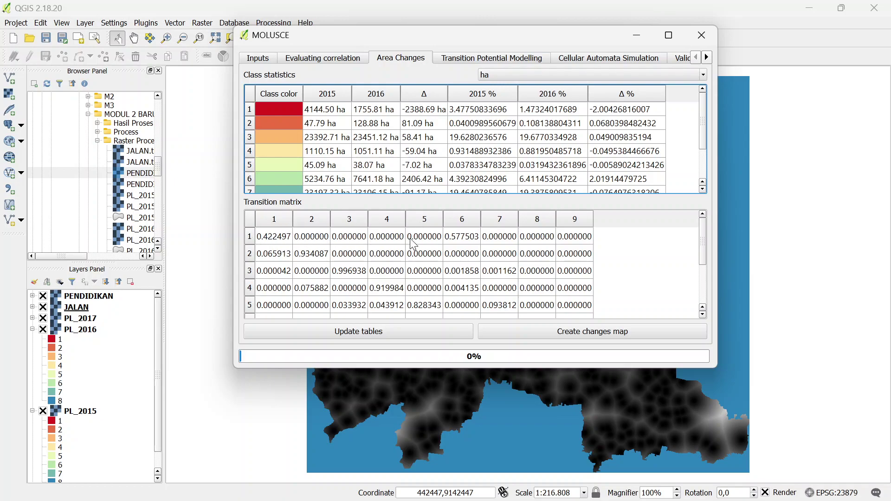
pyautogui.scroll(-2, 439, 244)
pyautogui.scroll(2, 440, 291)
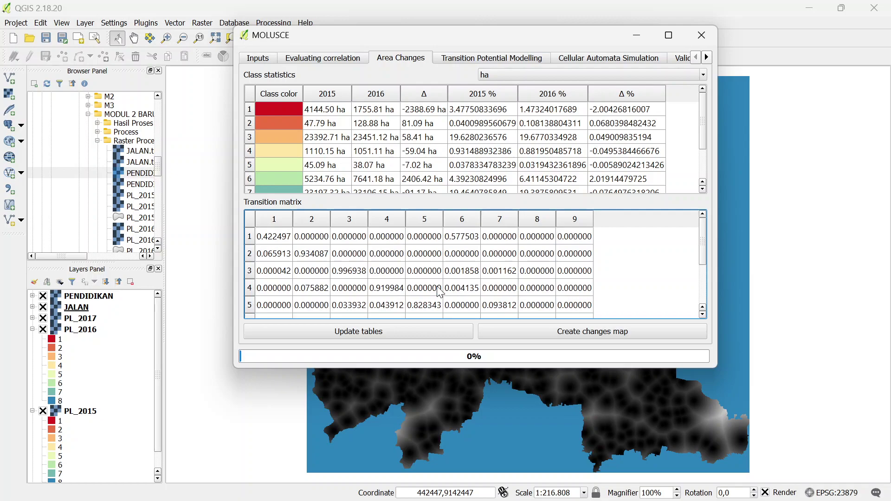
pyautogui.scroll(-2, 440, 292)
pyautogui.scroll(2, 487, 263)
# Switch to File Explorer, dismiss the Folder In Use message, and open the MODUL 2 BARU ADMINISTRASI folder
pyautogui.moveTo(458, 498)
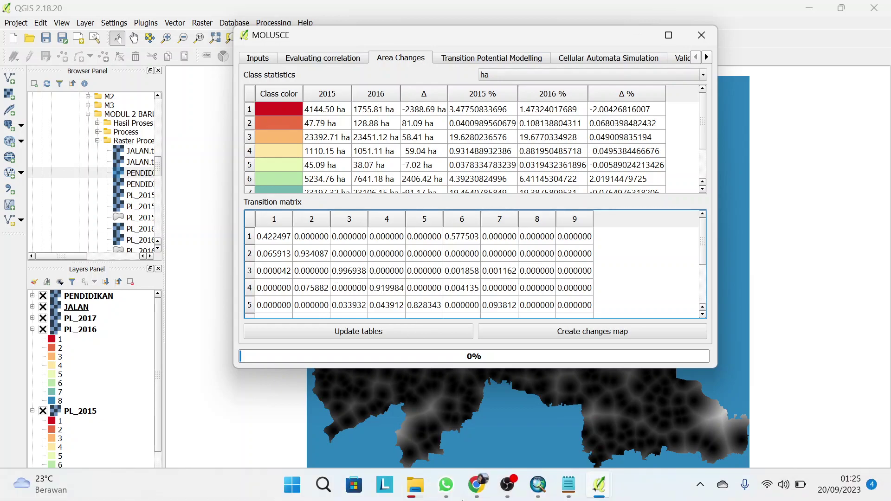
pyautogui.moveTo(421, 492)
pyautogui.click(394, 447)
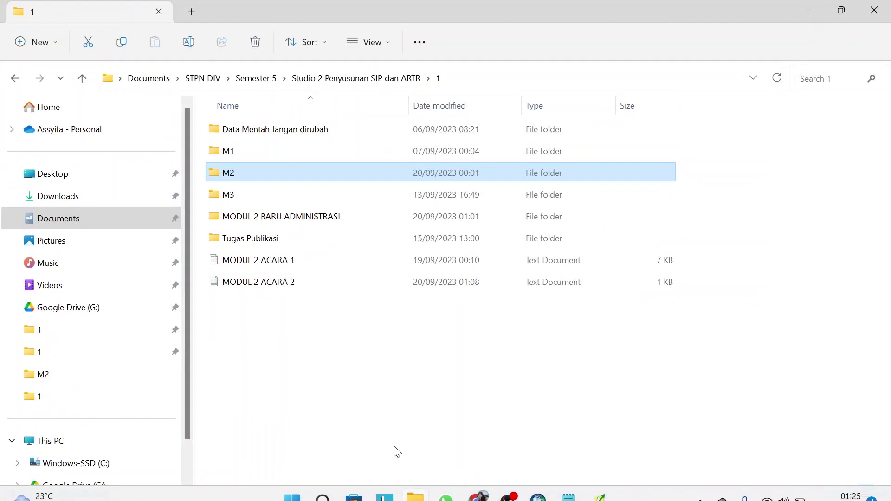
pyautogui.click(471, 446)
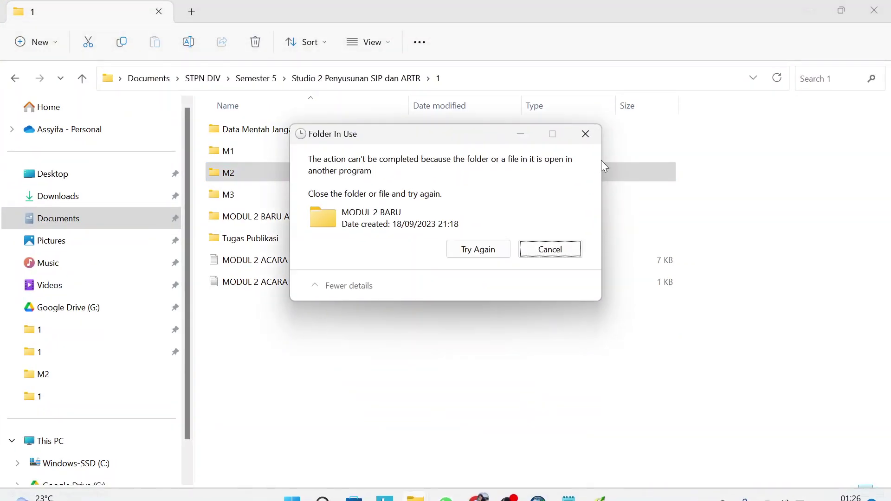
pyautogui.click(592, 138)
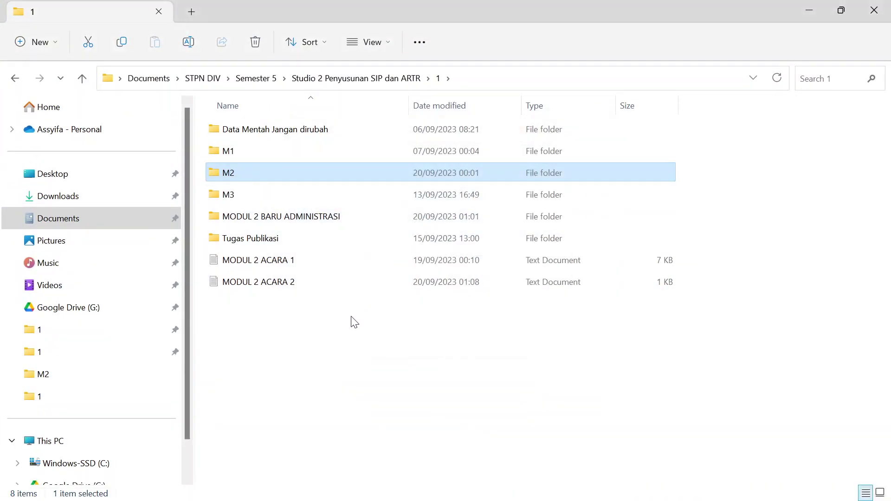
pyautogui.click(274, 218)
pyautogui.doubleClick(274, 219)
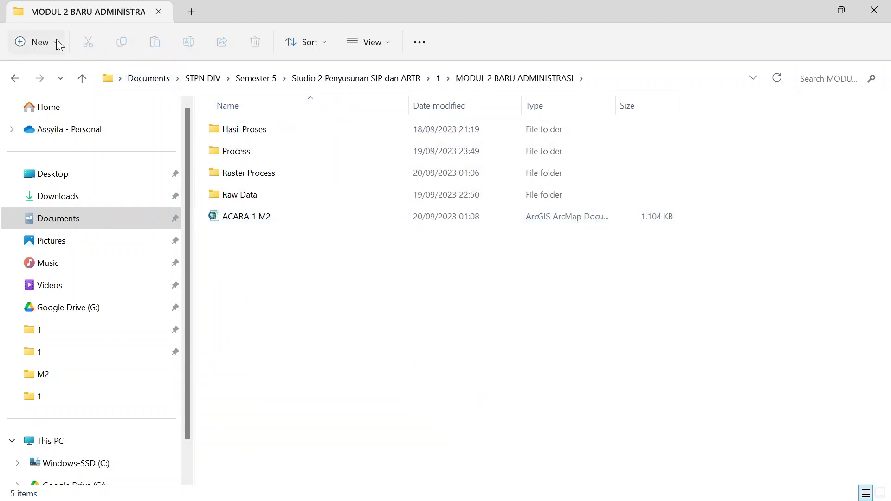
# Create a folder named "Model - QGIS" inside MODUL 2 BARU ADMINISTRASI
pyautogui.click(56, 41)
pyautogui.click(63, 83)
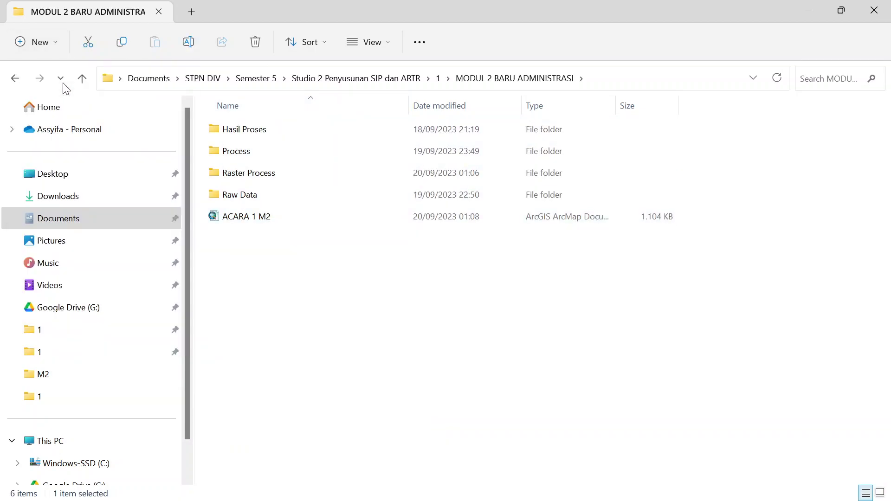
pyautogui.write('MOdu')
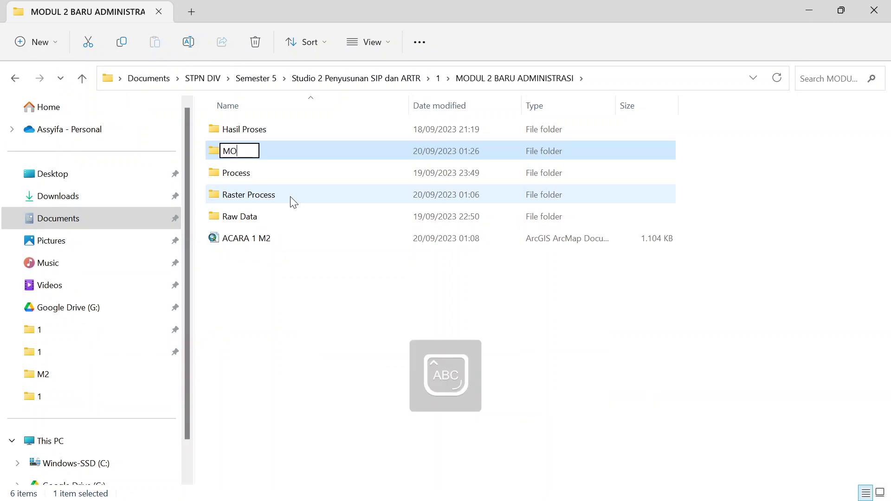
pyautogui.press('BackSpace')
pyautogui.press('BackSpace')
pyautogui.press('BackSpace')
pyautogui.write('odel')
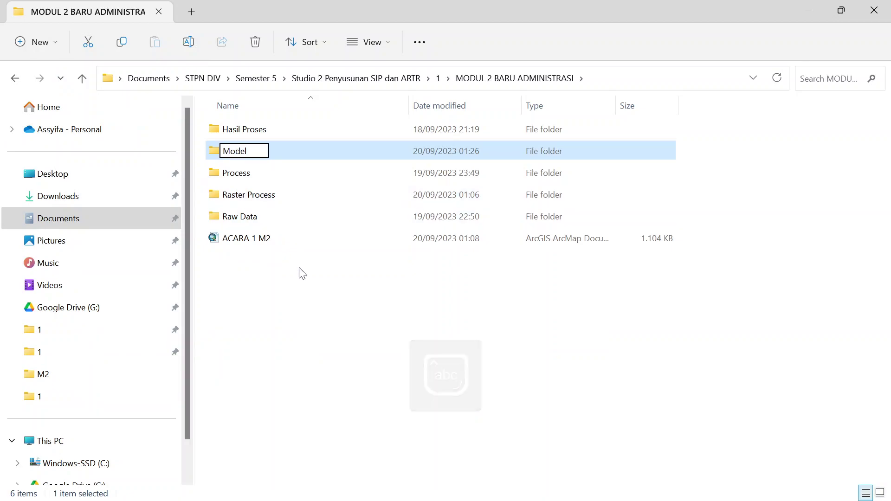
pyautogui.write(' -')
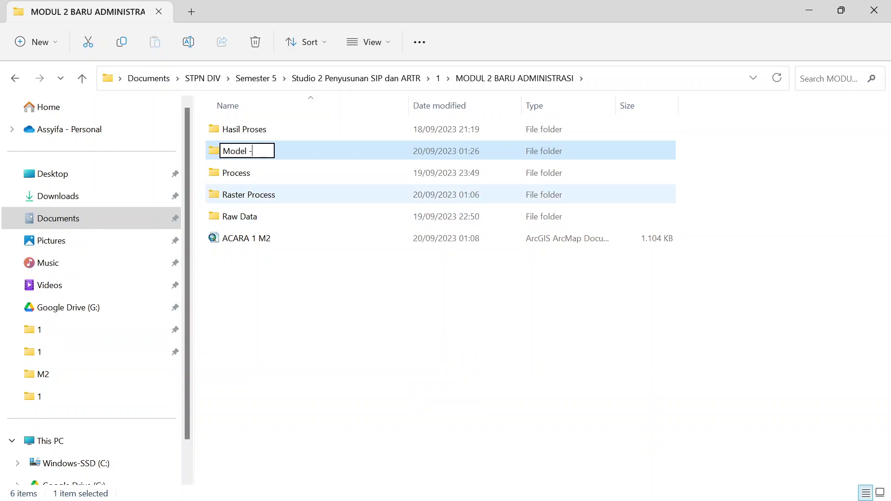
pyautogui.press('capslock')
pyautogui.write('QGIS')
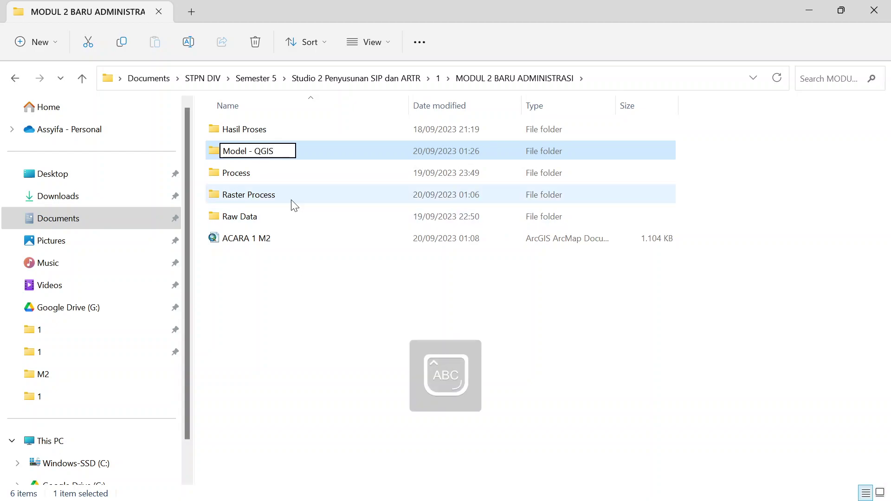
pyautogui.click(336, 324)
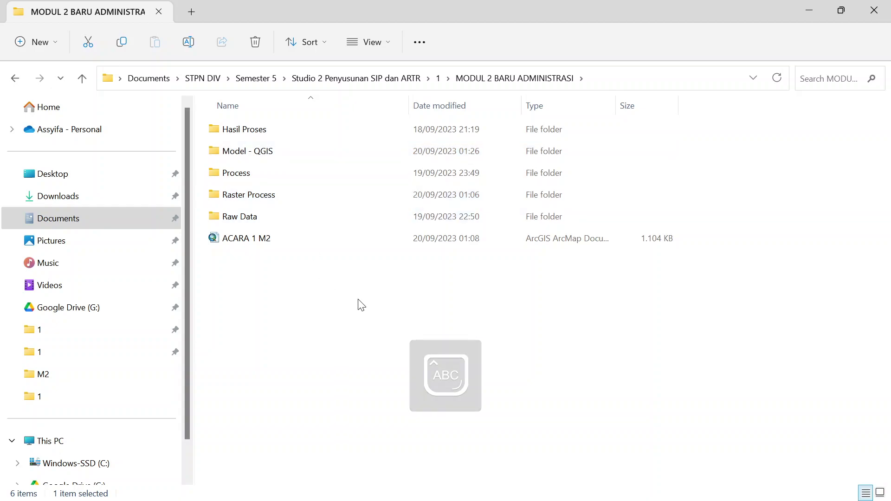
# Switch back to MOLUSCE and start creating a changes map, browsing to the Model - QGIS folder inside MODUL 2 BARU ADMINISTRASI
pyautogui.click(802, 13)
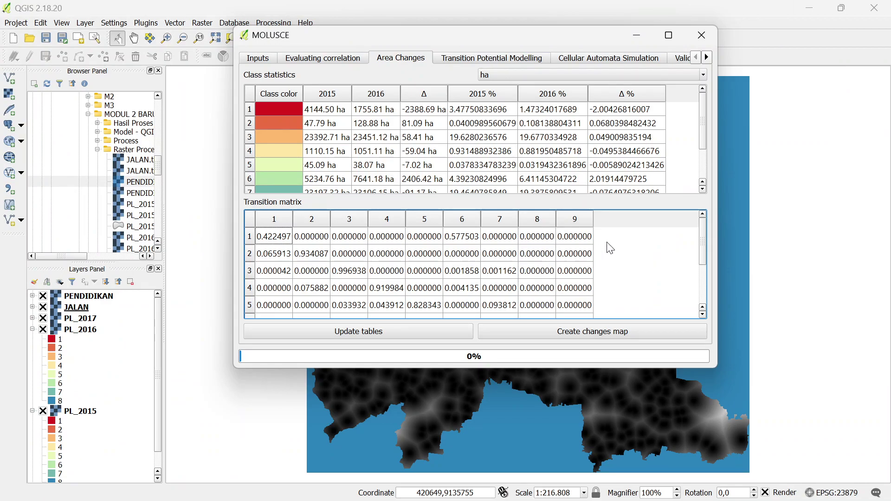
pyautogui.click(624, 332)
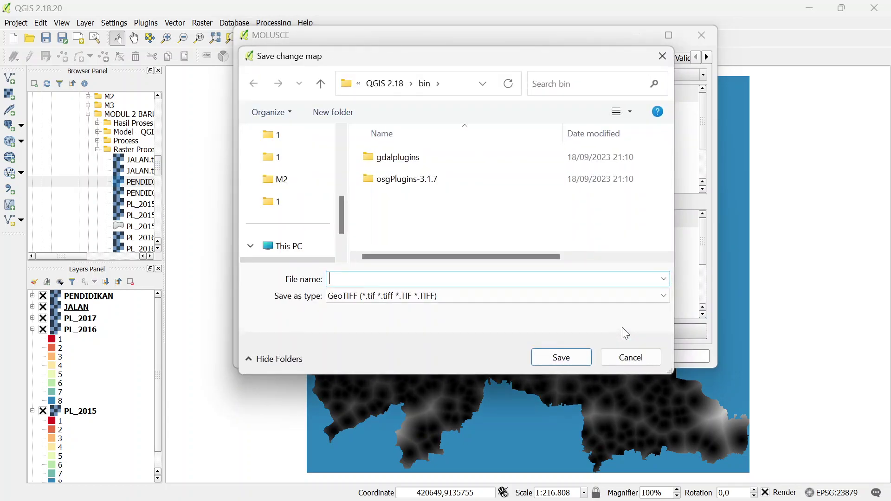
pyautogui.click(304, 179)
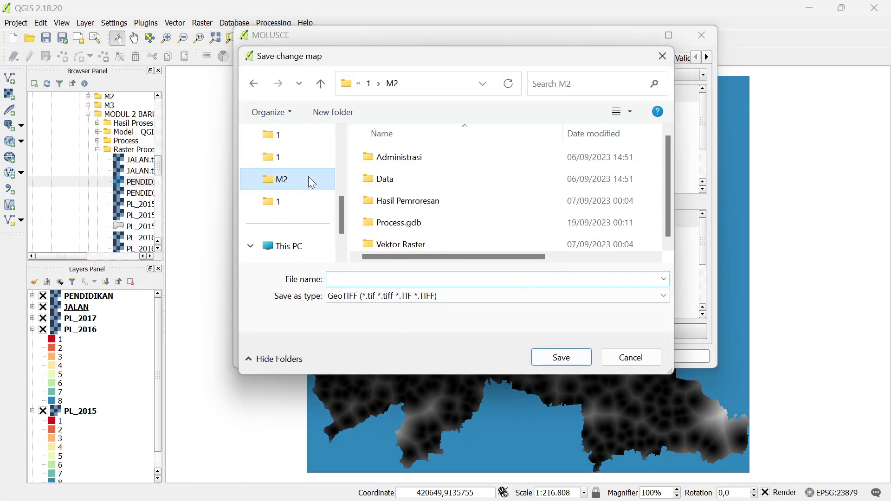
pyautogui.click(364, 84)
pyautogui.scroll(-1, 398, 200)
pyautogui.click(401, 213)
pyautogui.doubleClick(404, 215)
pyautogui.click(413, 180)
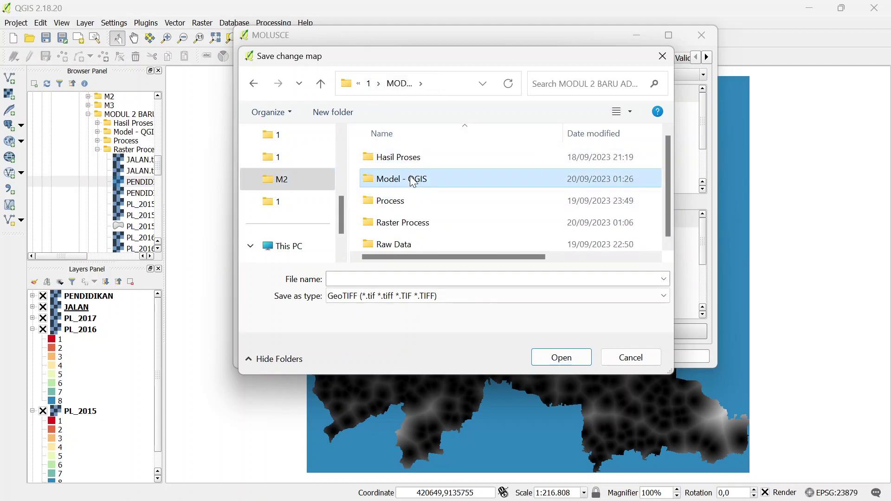
pyautogui.doubleClick(414, 180)
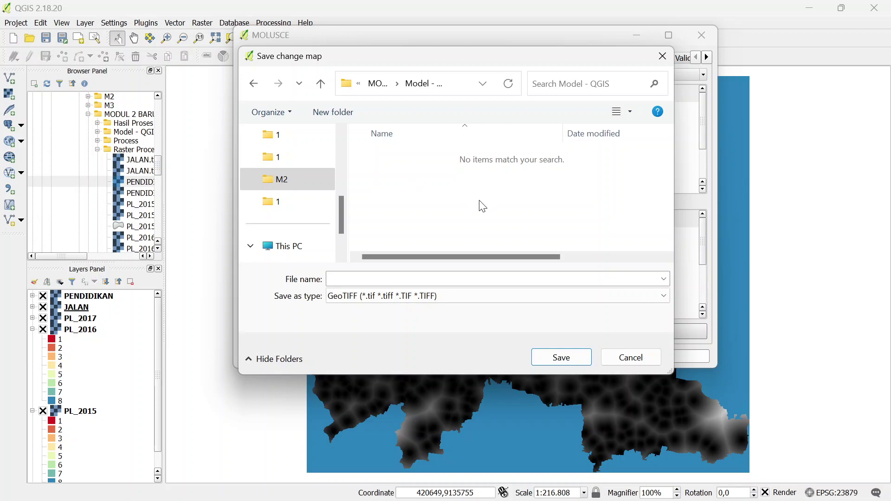
# Save the changes map as a GeoTIFF named "change"
pyautogui.click(482, 276)
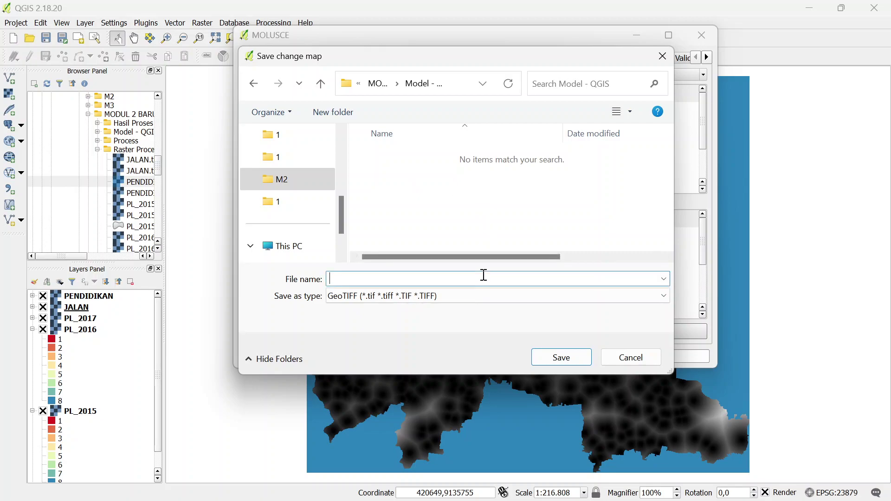
pyautogui.write('Chan')
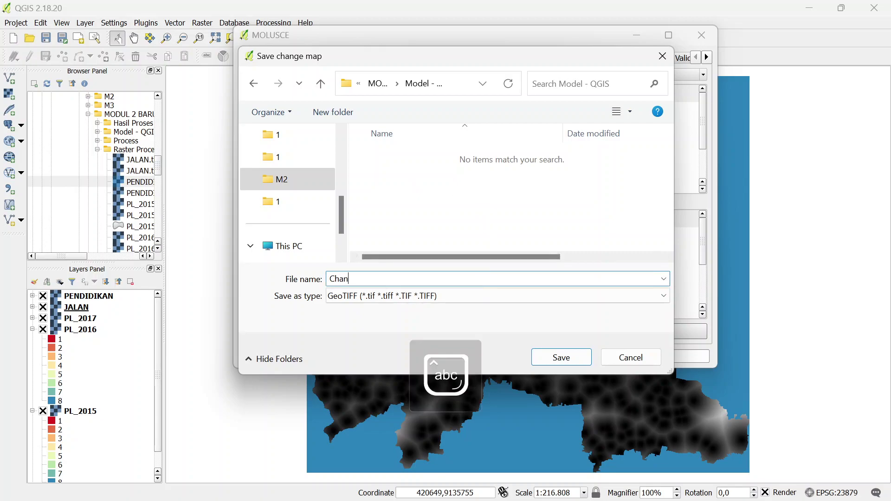
pyautogui.write('gesMap')
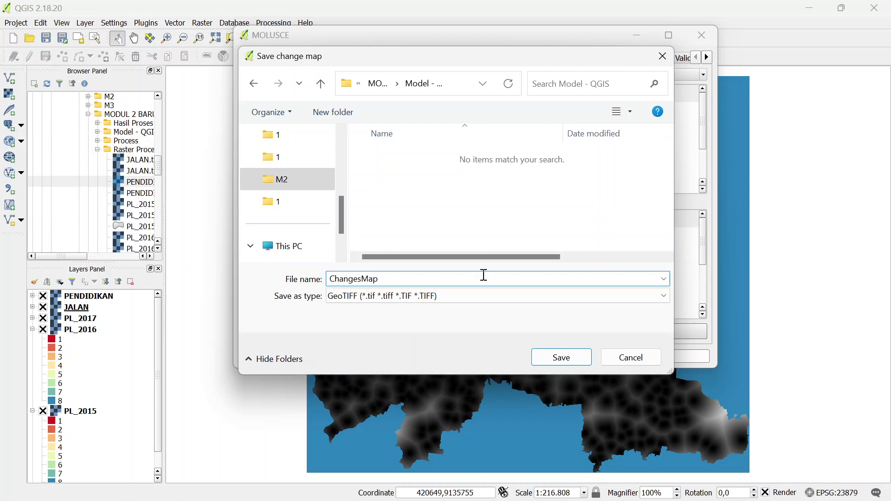
pyautogui.hotkey('ctrl', 'a')
pyautogui.write('cha')
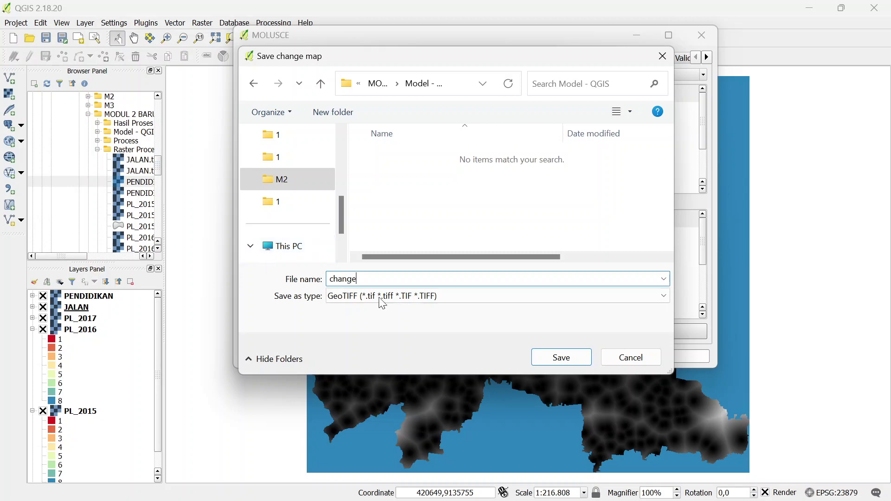
pyautogui.click(555, 358)
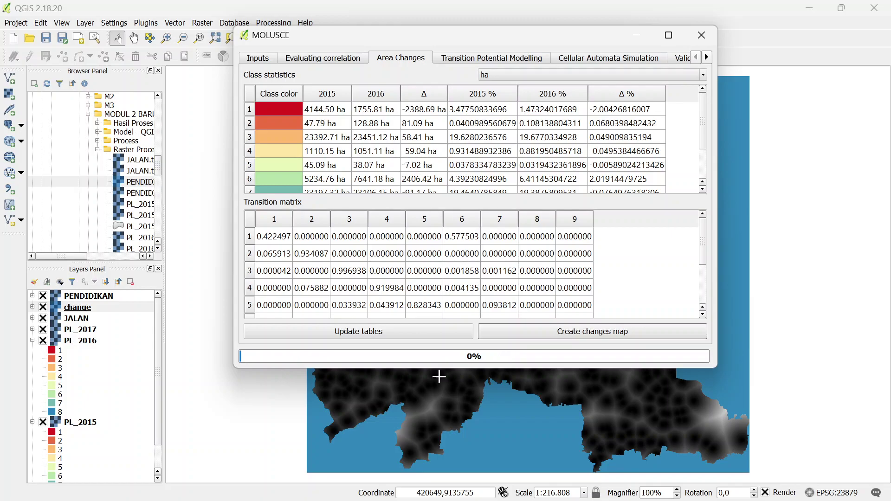
# Move the change layer above PENDIDIKAN in the layer order and minimize the MOLUSCE window
pyautogui.click(159, 330)
pyautogui.click(153, 308)
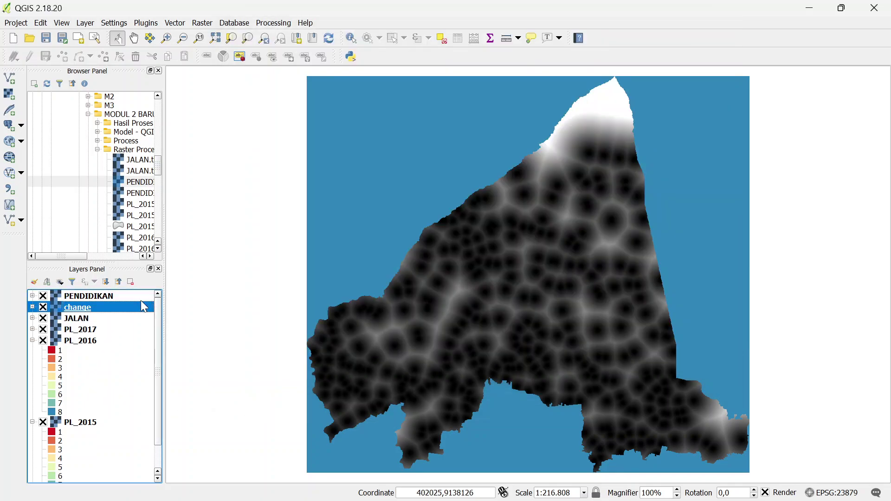
pyautogui.moveTo(77, 311); pyautogui.dragTo(78, 297)
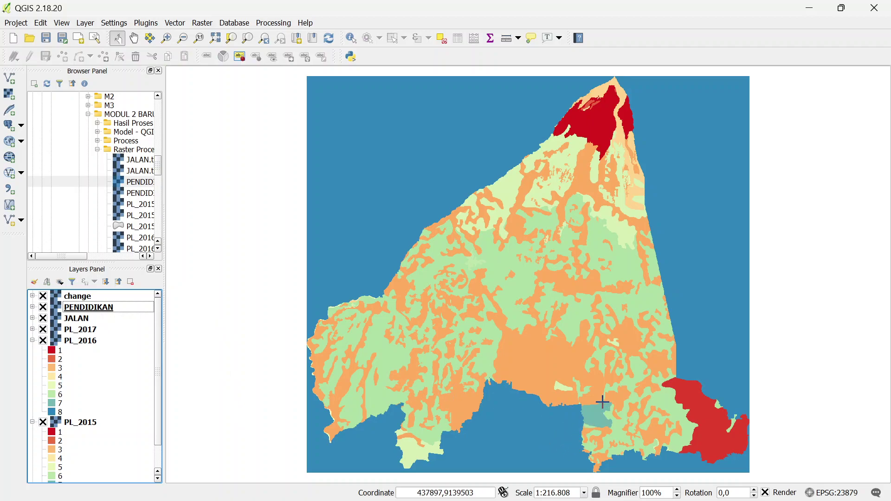
pyautogui.moveTo(600, 486)
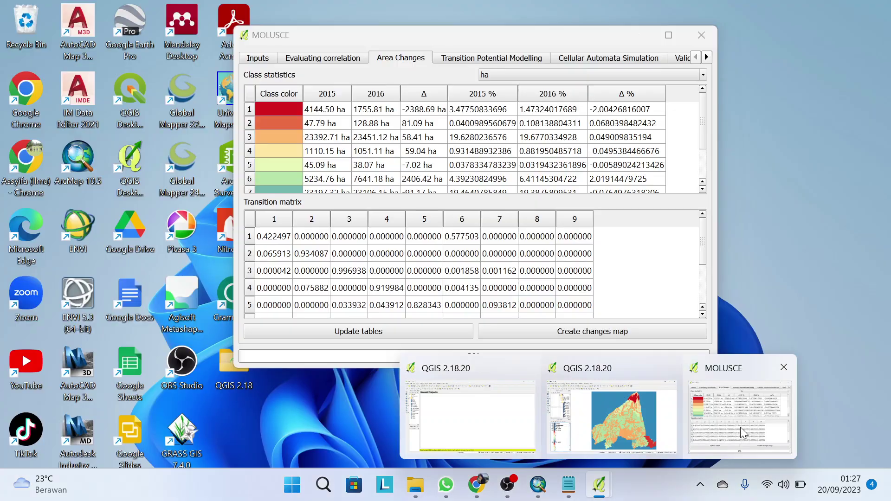
pyautogui.click(739, 427)
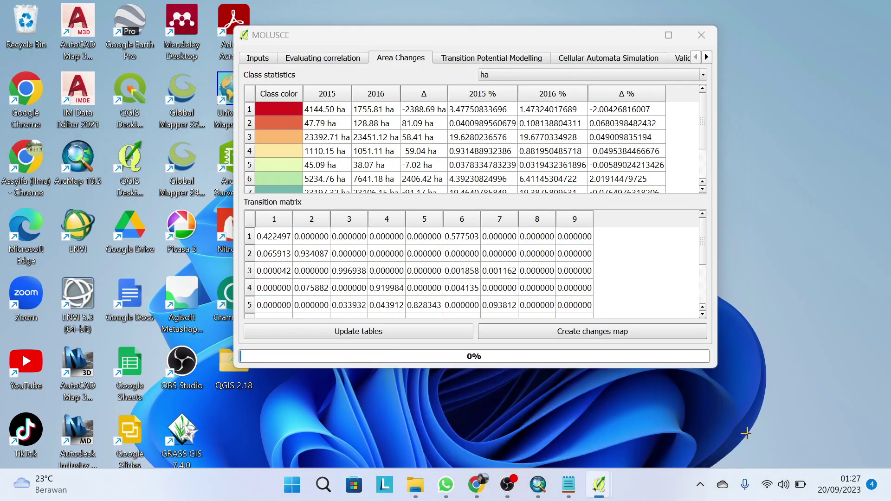
pyautogui.click(636, 37)
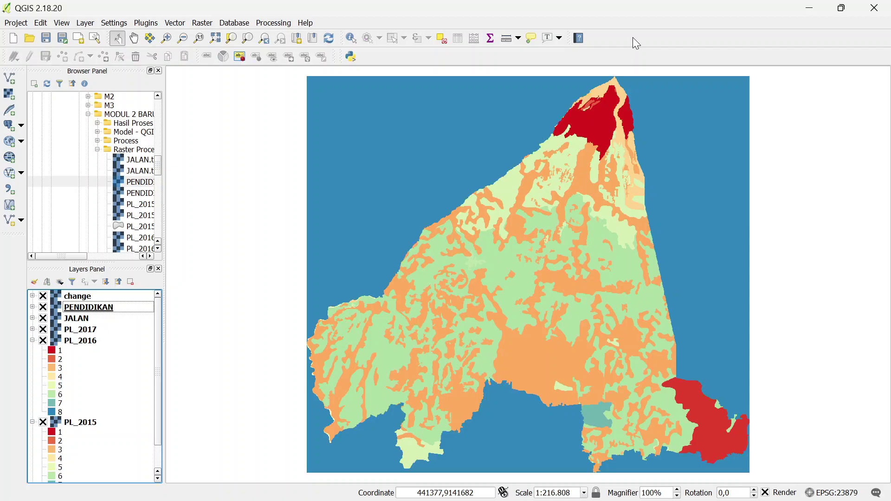
# Open the change layer's properties, enlarge the dialog, and examine its colour classes, transition labels and general information
pyautogui.doubleClick(84, 297)
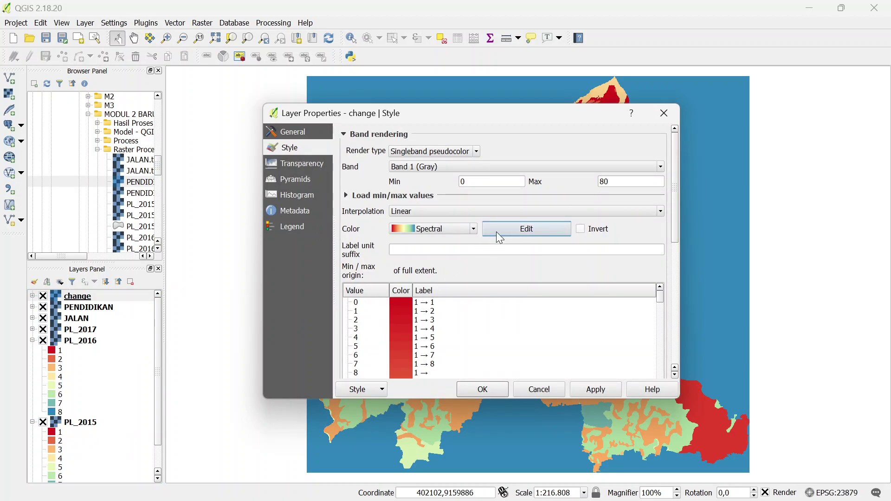
pyautogui.scroll(-4, 494, 345)
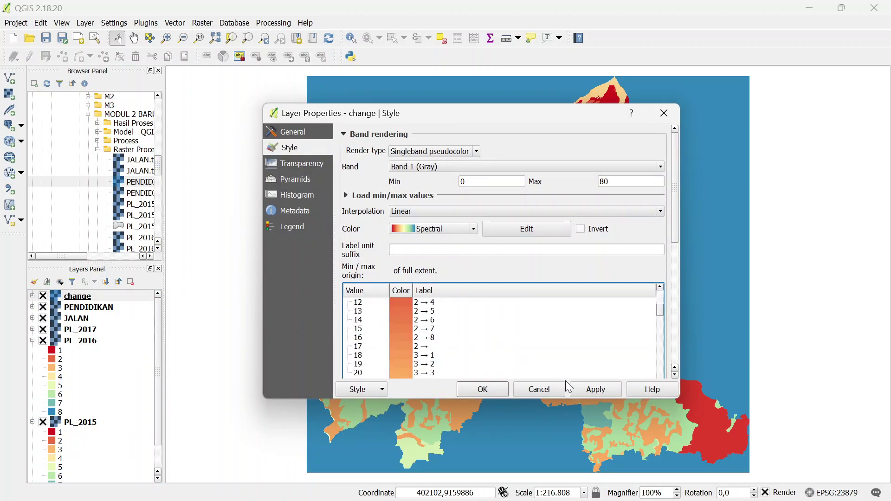
pyautogui.moveTo(680, 398); pyautogui.dragTo(723, 474)
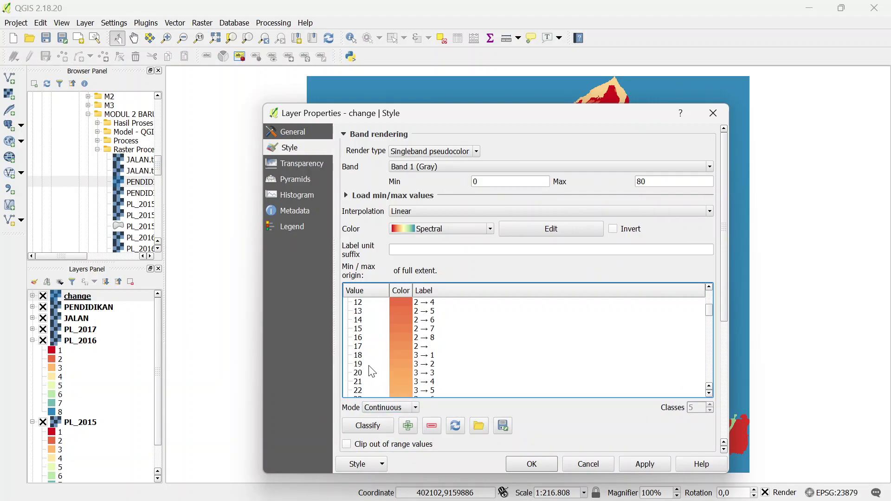
pyautogui.scroll(-5, 419, 355)
pyautogui.scroll(-4, 419, 355)
pyautogui.moveTo(463, 116); pyautogui.dragTo(416, 48)
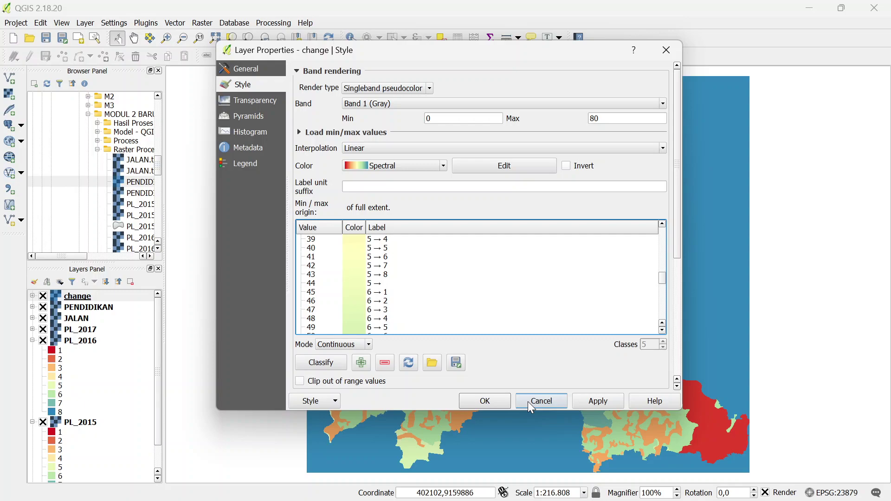
pyautogui.click(258, 69)
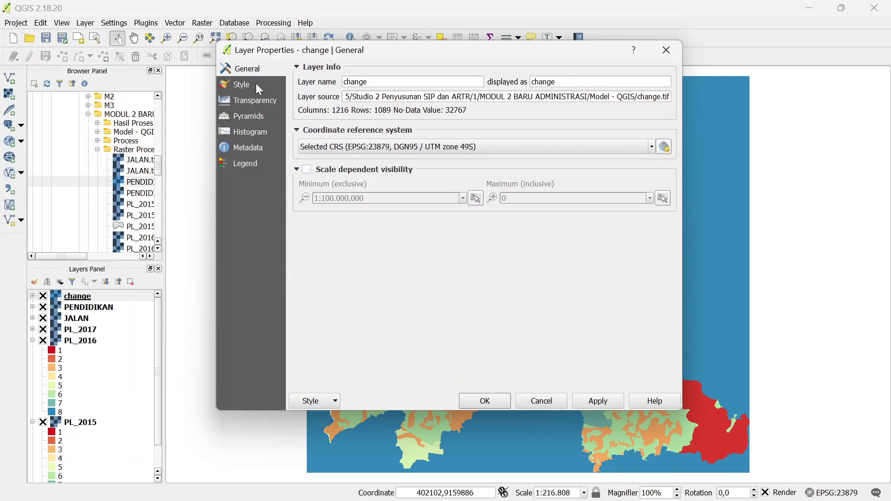
pyautogui.click(255, 82)
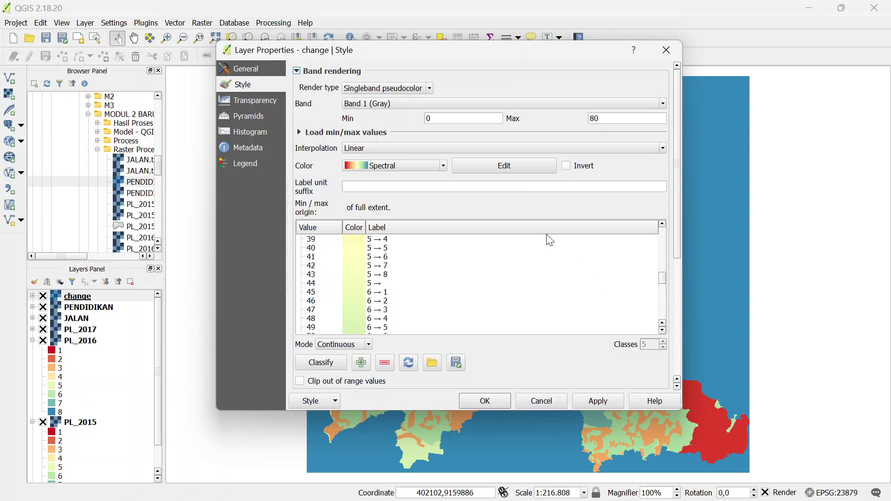
# Style the change layer as singleband pseudocolor with 80 equal interval classes and apply it
pyautogui.click(418, 89)
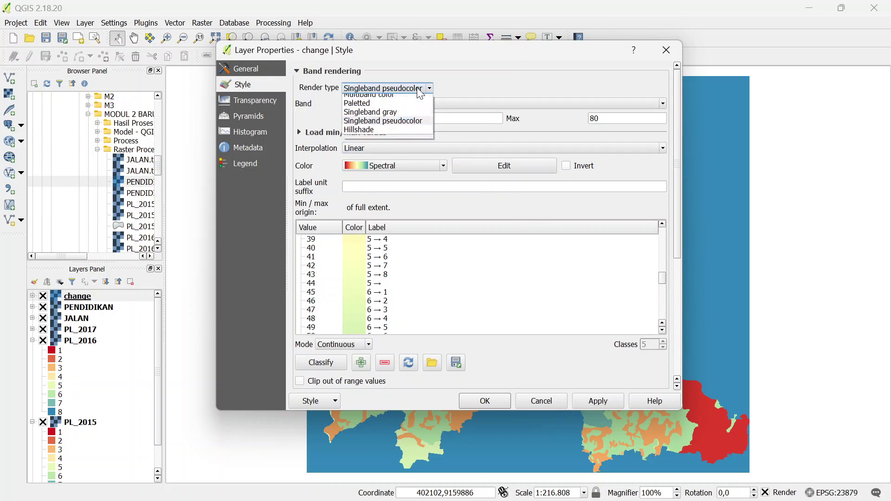
pyautogui.click(429, 126)
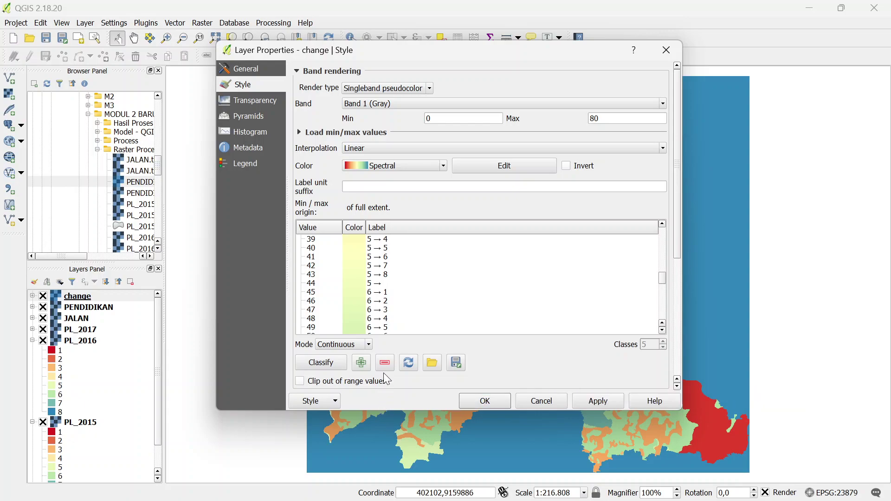
pyautogui.click(366, 345)
pyautogui.click(363, 367)
pyautogui.moveTo(657, 345); pyautogui.dragTo(615, 341)
pyautogui.write('80')
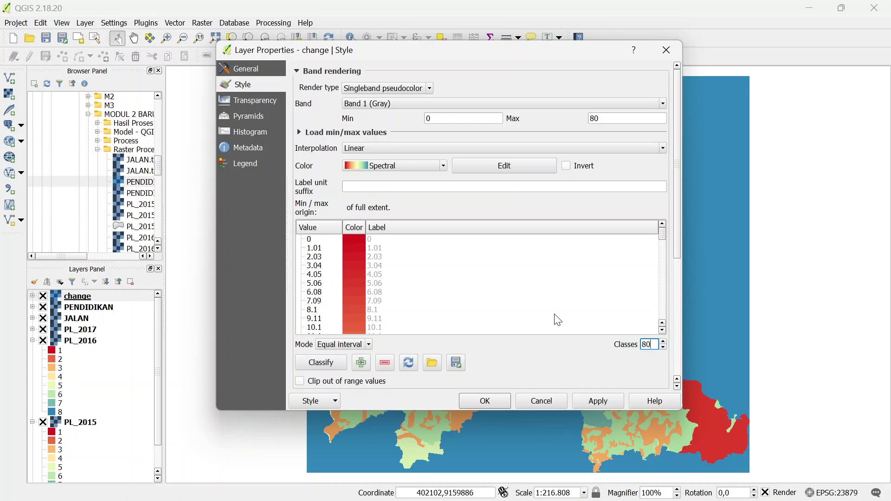
pyautogui.click(584, 402)
pyautogui.click(493, 405)
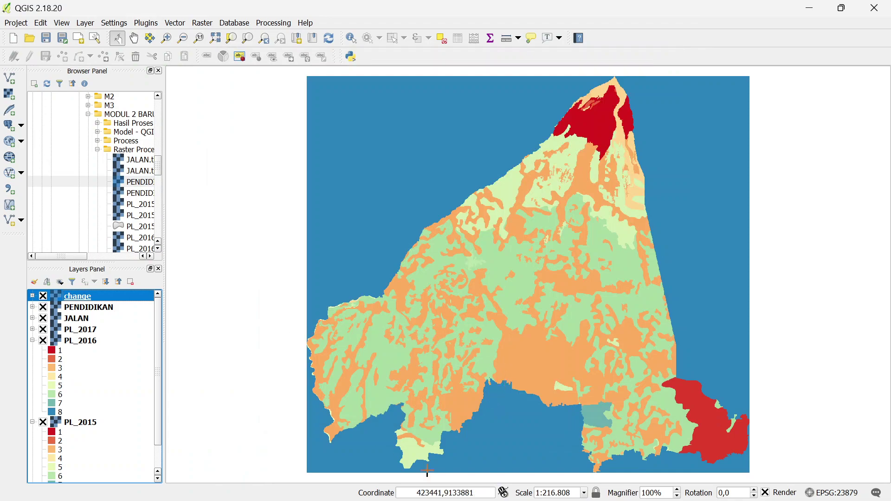
# Examine the class values in the change layer's expanded legend and collapse it again
pyautogui.moveTo(545, 475)
pyautogui.moveTo(599, 485)
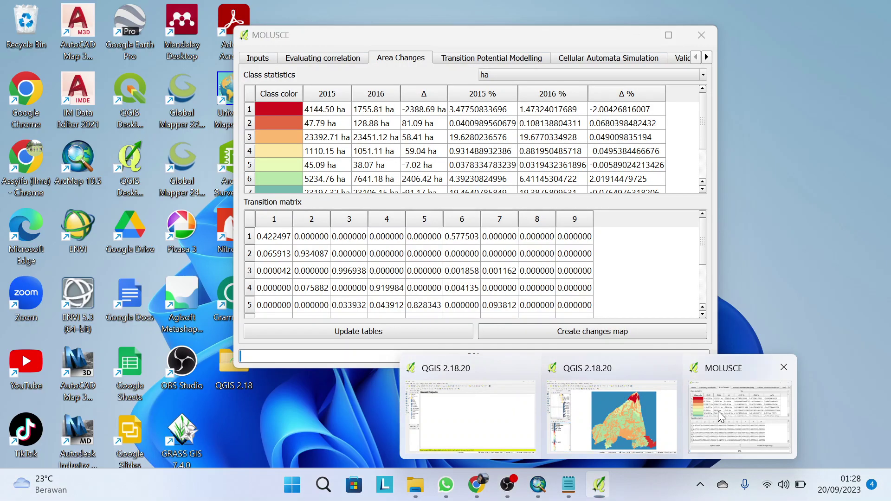
pyautogui.click(717, 410)
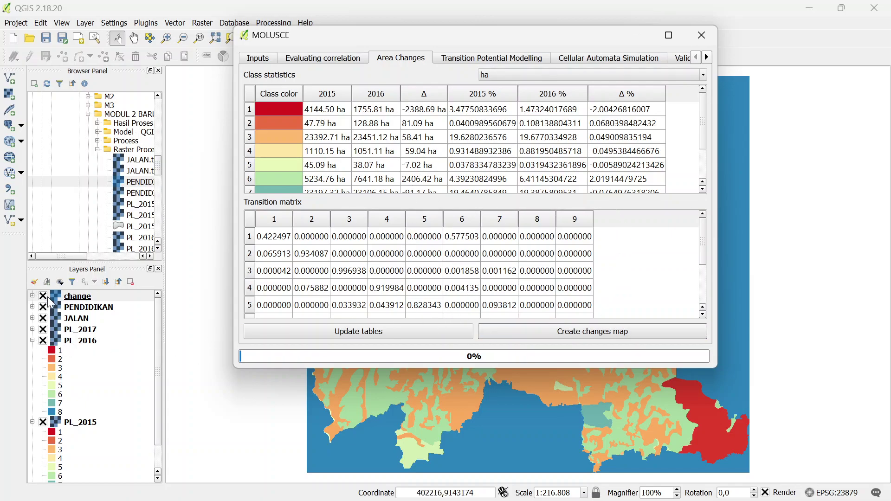
pyautogui.click(32, 296)
pyautogui.scroll(-20, 100, 399)
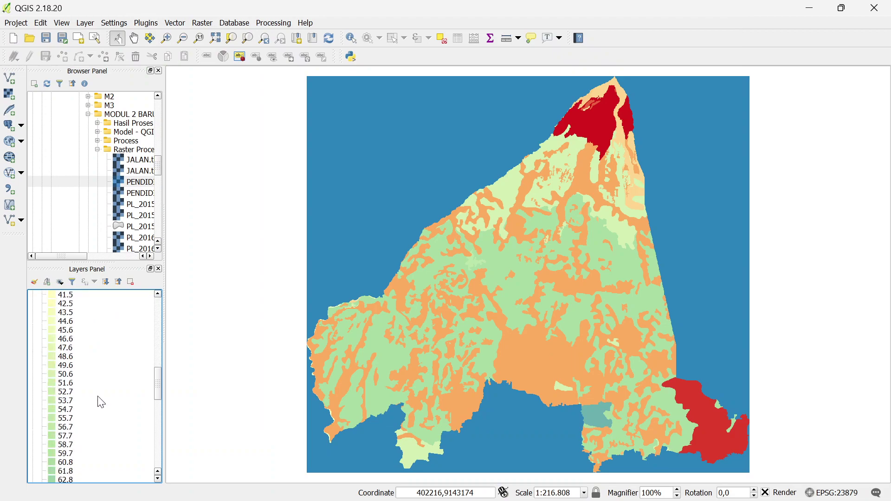
pyautogui.scroll(-7, 101, 402)
pyautogui.scroll(10, 101, 402)
pyautogui.scroll(-3, 101, 402)
pyautogui.scroll(20, 65, 424)
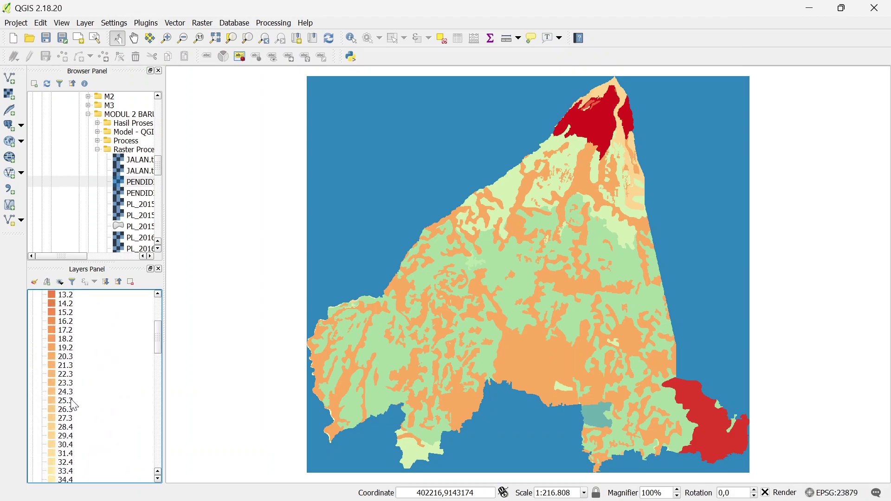
pyautogui.click(32, 297)
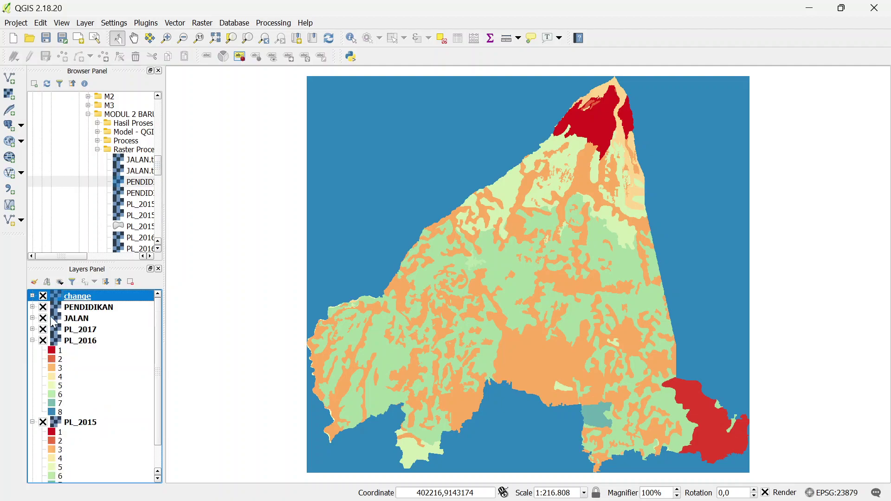
# Return to MOLUSCE and choose Artificial Neural Network (Multi-layer Perceptron) as the transition potential modelling method
pyautogui.moveTo(598, 485)
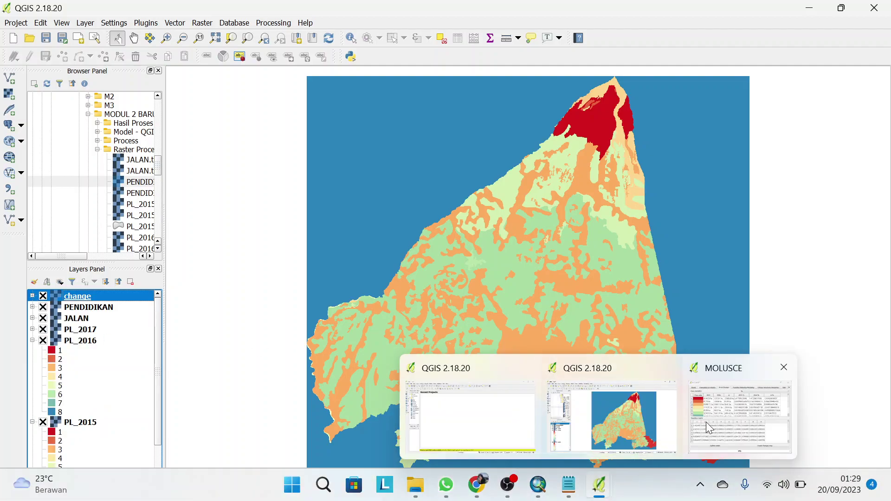
pyautogui.click(705, 422)
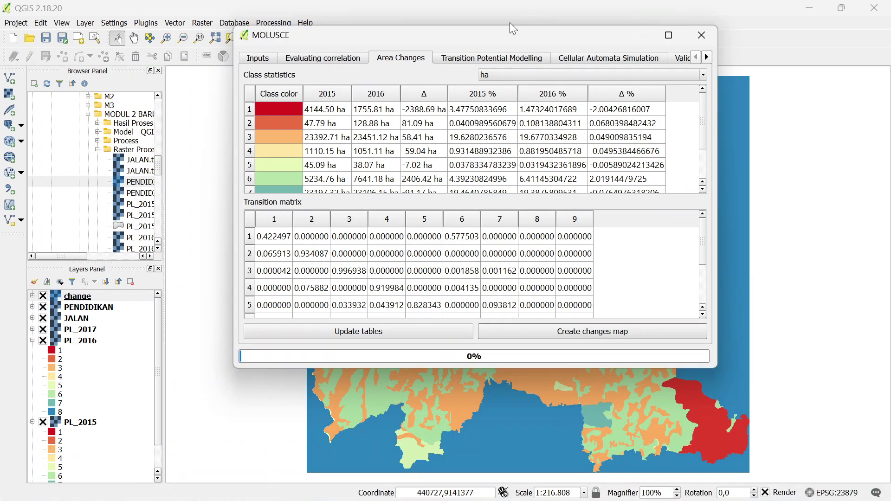
pyautogui.click(509, 59)
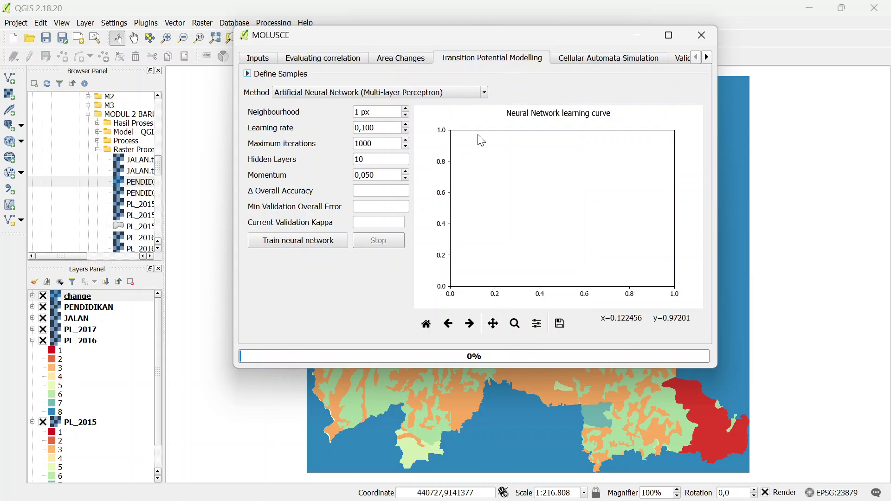
pyautogui.click(367, 93)
pyautogui.click(326, 105)
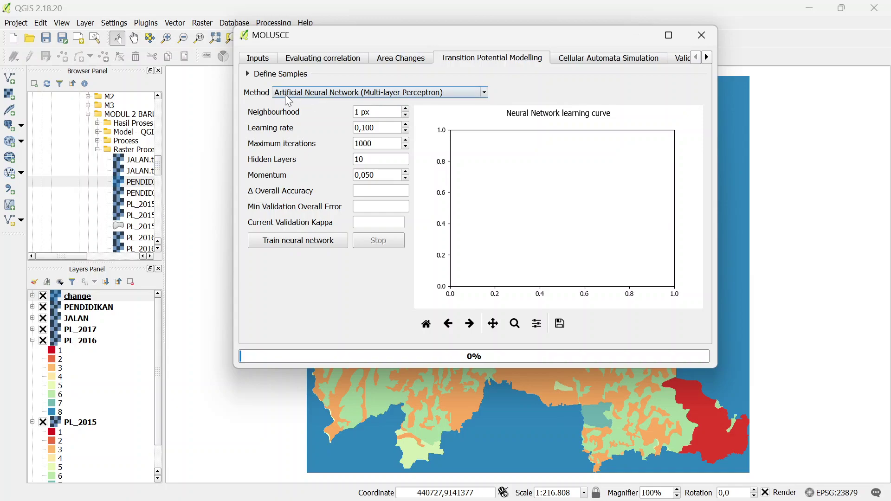
pyautogui.click(358, 95)
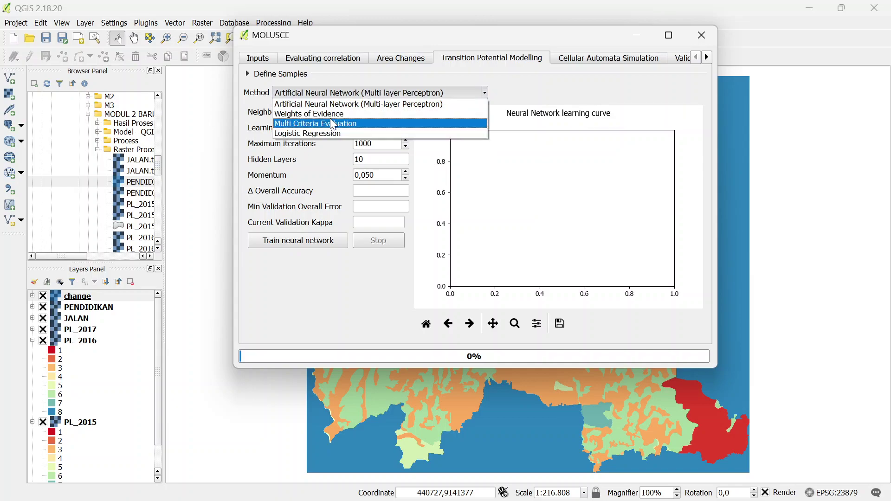
pyautogui.click(335, 104)
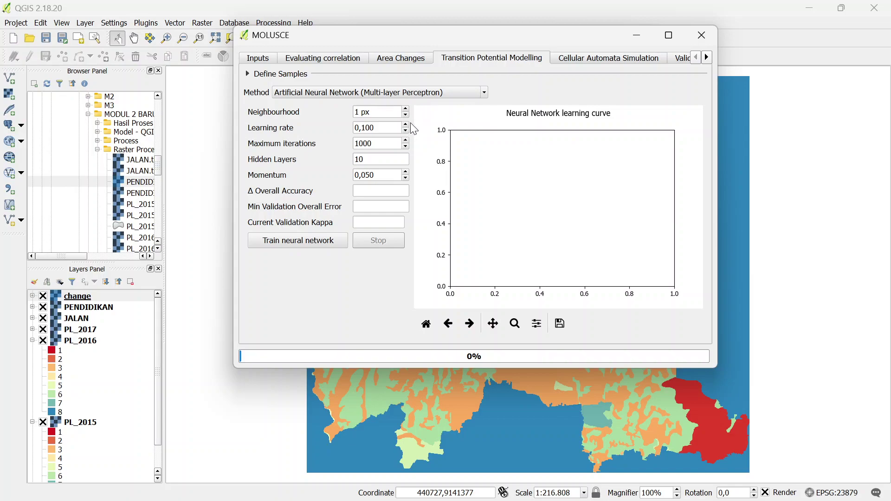
pyautogui.click(467, 95)
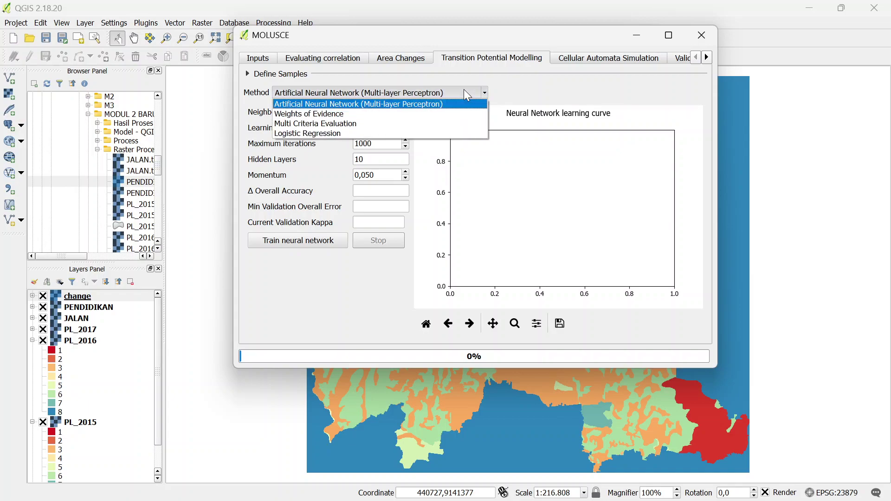
pyautogui.click(441, 101)
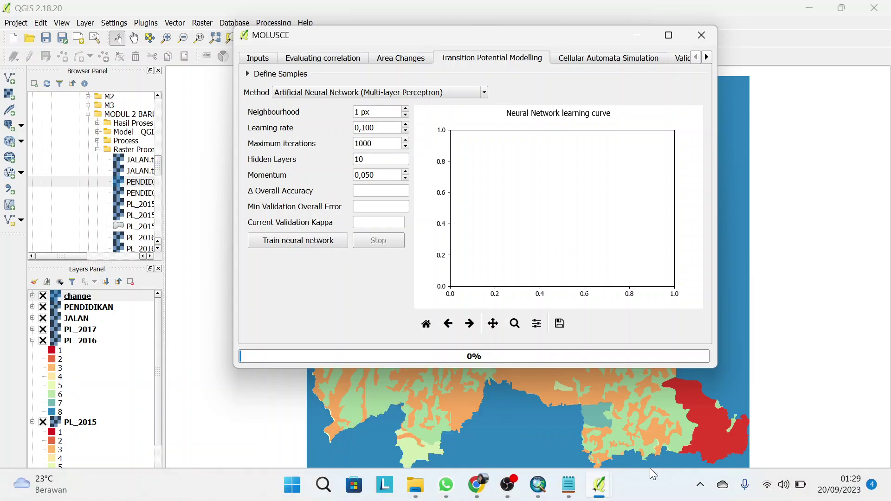
pyautogui.click(810, 488)
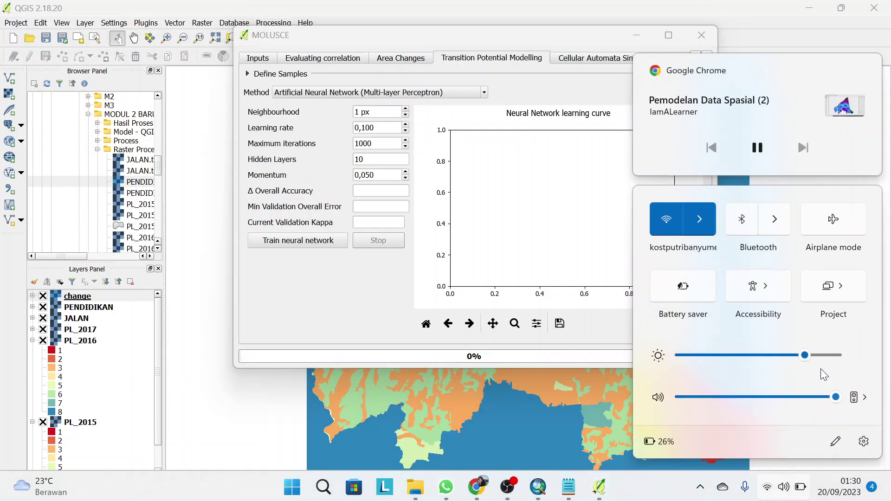
pyautogui.click(704, 297)
pyautogui.click(224, 417)
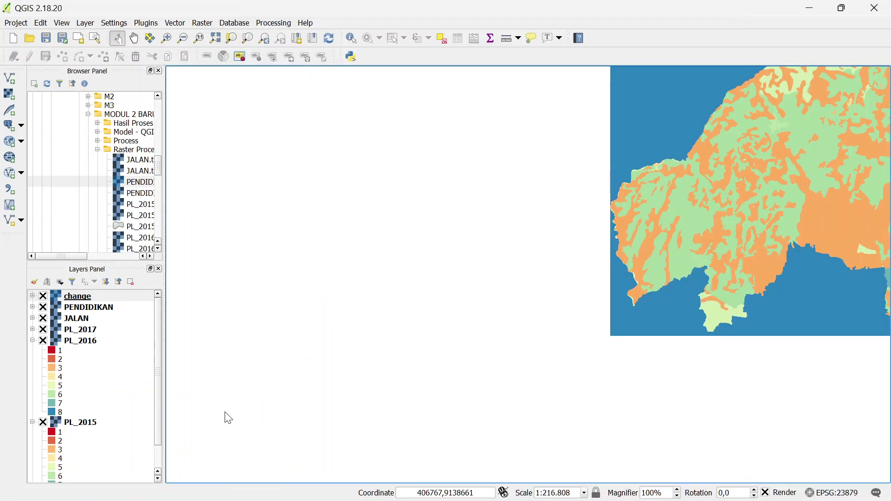
pyautogui.moveTo(595, 173); pyautogui.dragTo(321, 236)
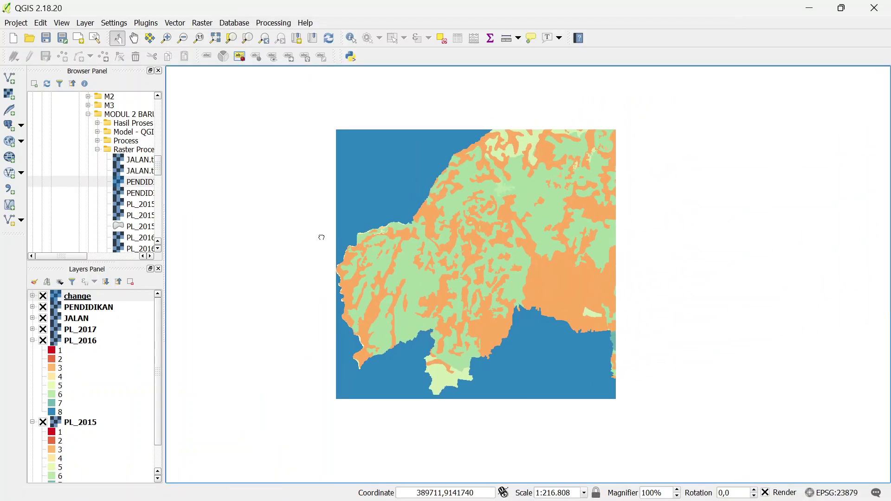
pyautogui.moveTo(512, 222); pyautogui.dragTo(595, 271)
pyautogui.scroll(-1, 464, 278)
pyautogui.scroll(1, 540, 269)
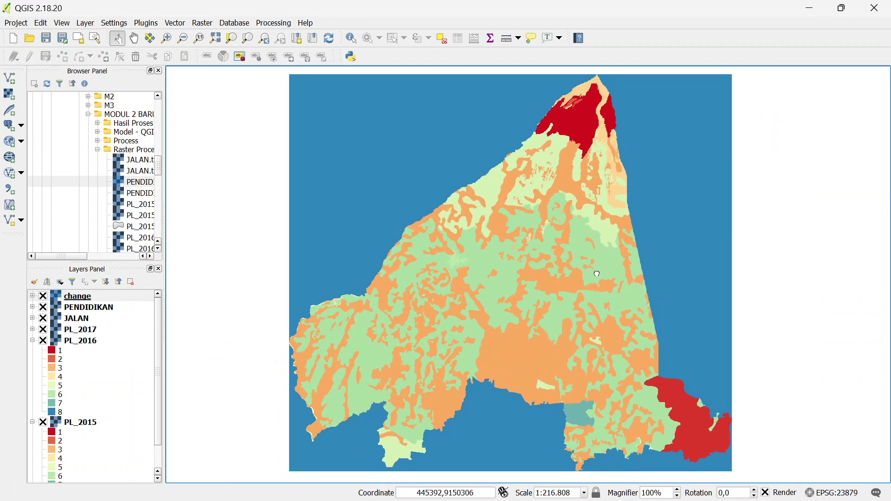
# Bring MOLUSCE back up and train the neural network with the parameters already set
pyautogui.moveTo(599, 485)
pyautogui.click(737, 429)
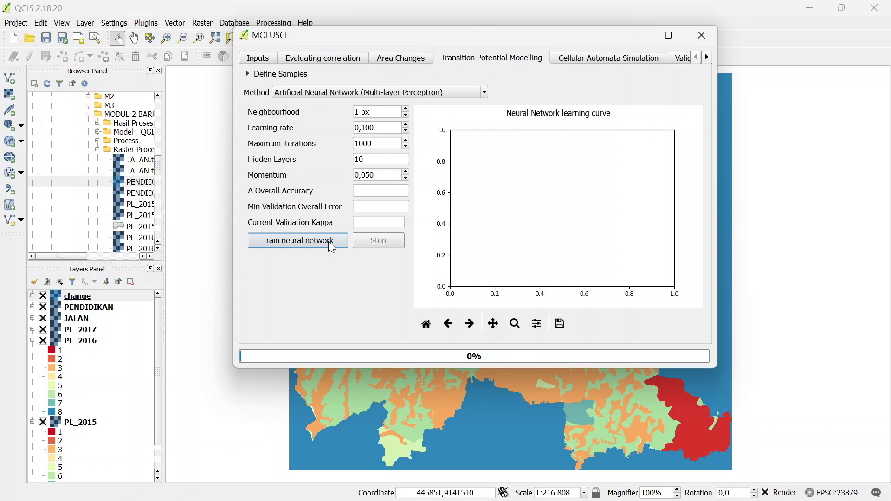
pyautogui.click(315, 241)
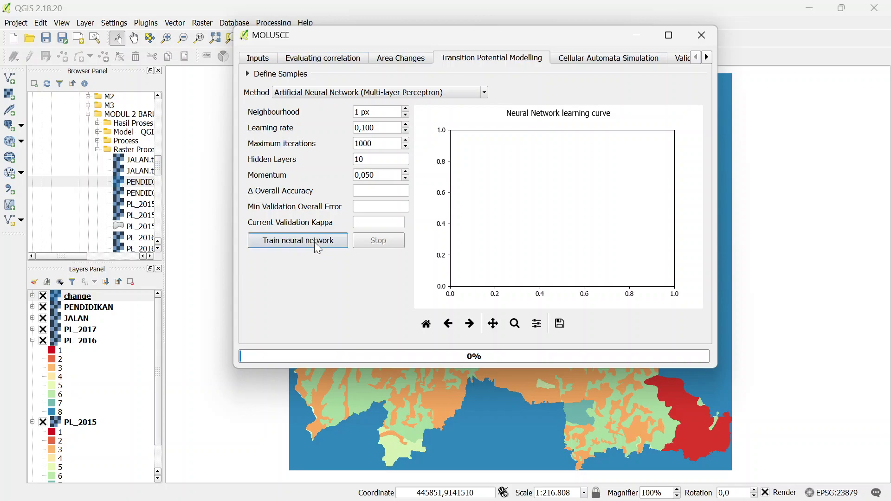
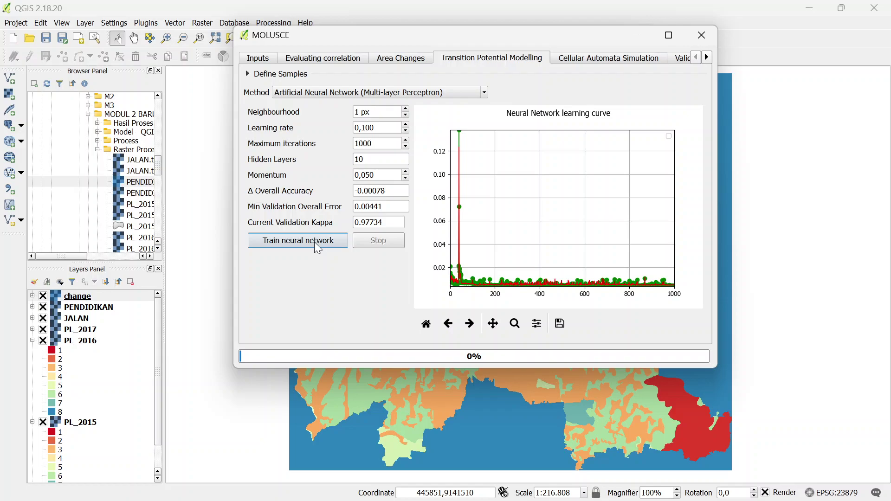
pyautogui.click(315, 241)
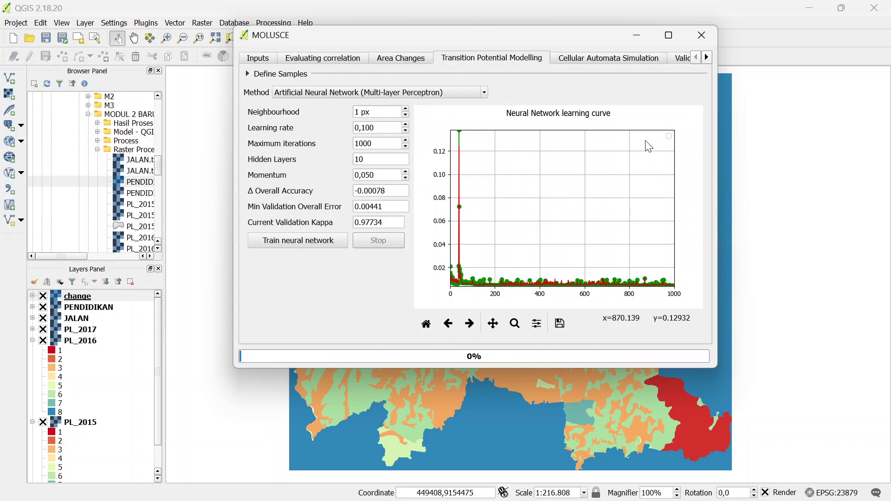
# Run the cellular automata simulation with Certancy function and Simulation result enabled, saving the result as GeoTIFF 2017change in the Model - QGIS folder
pyautogui.click(605, 60)
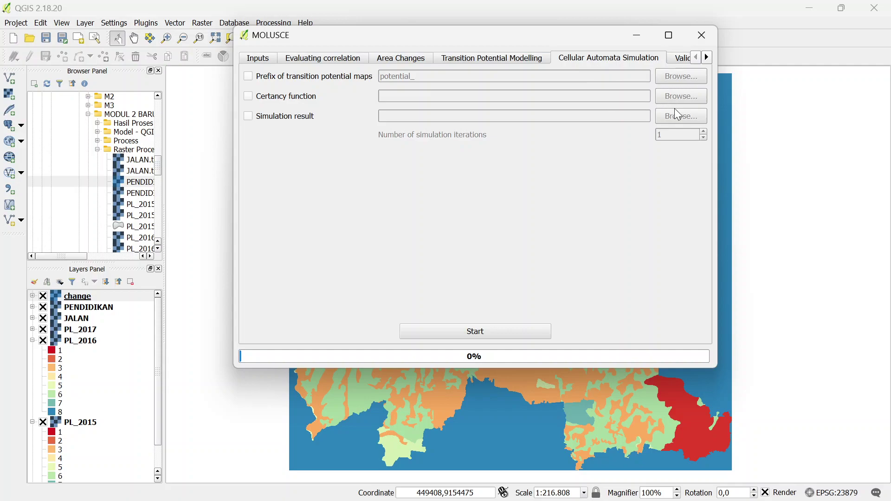
pyautogui.click(248, 116)
pyautogui.click(248, 96)
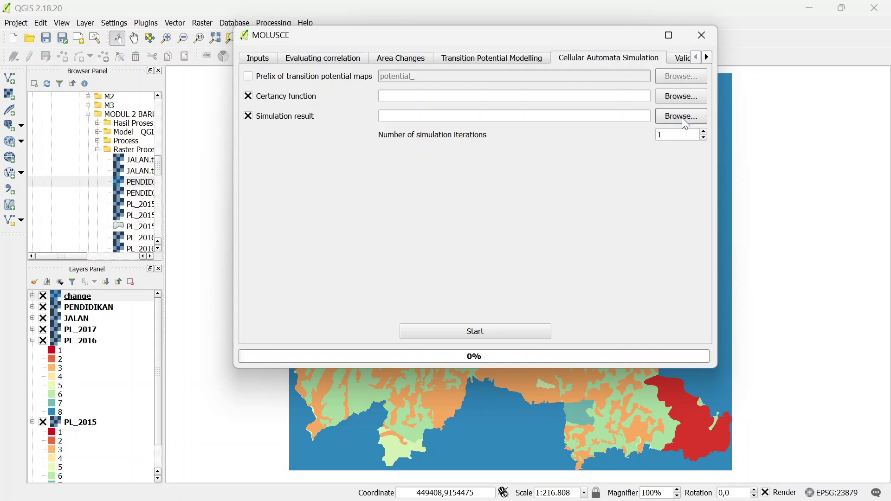
pyautogui.click(682, 118)
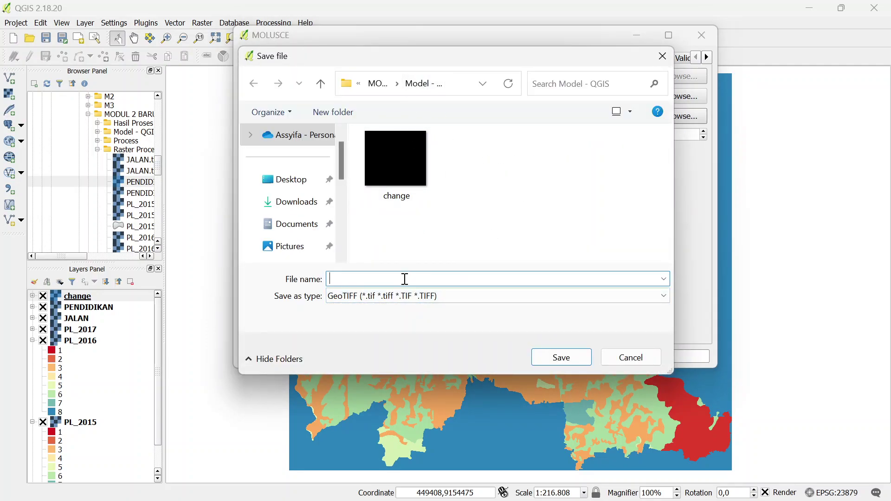
pyautogui.write('2017')
pyautogui.press('capslock')
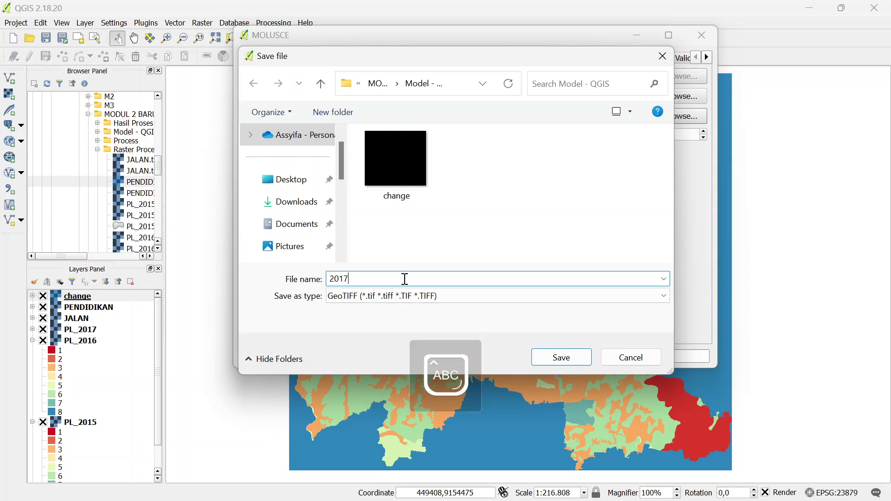
pyautogui.write('change')
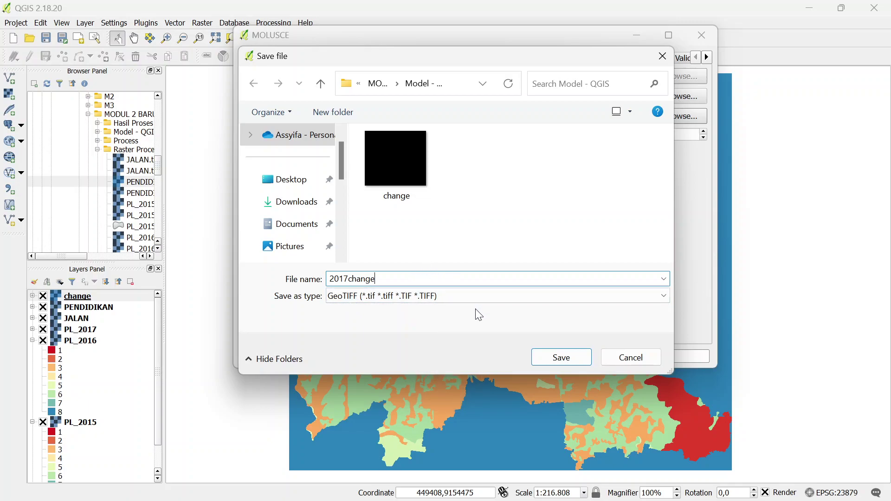
pyautogui.click(392, 296)
pyautogui.click(395, 308)
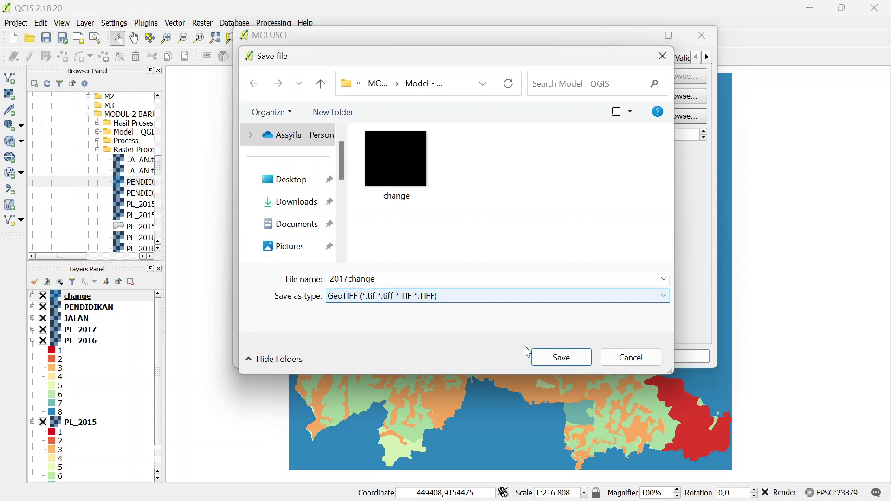
pyautogui.click(561, 357)
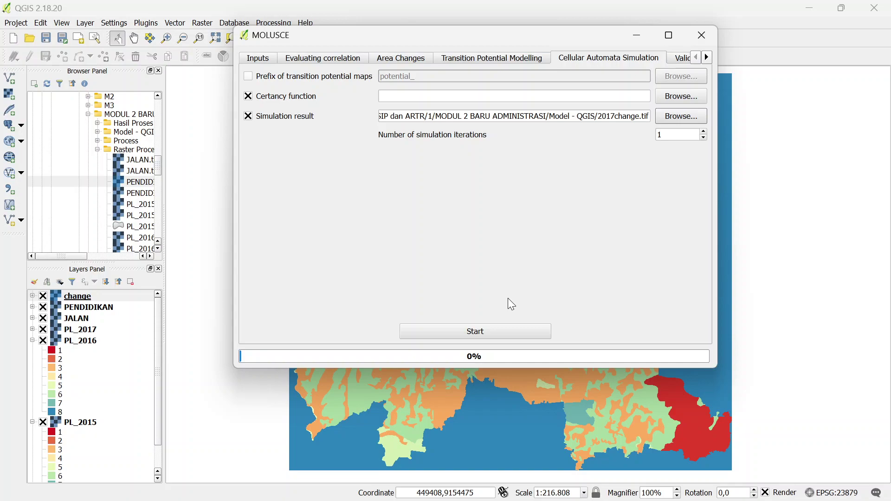
pyautogui.click(477, 333)
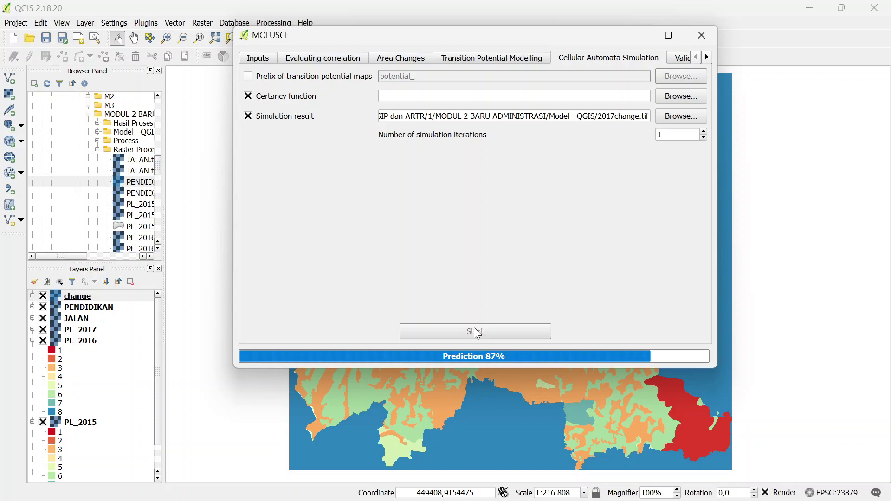
pyautogui.press('XF86MonBrightnessUp')
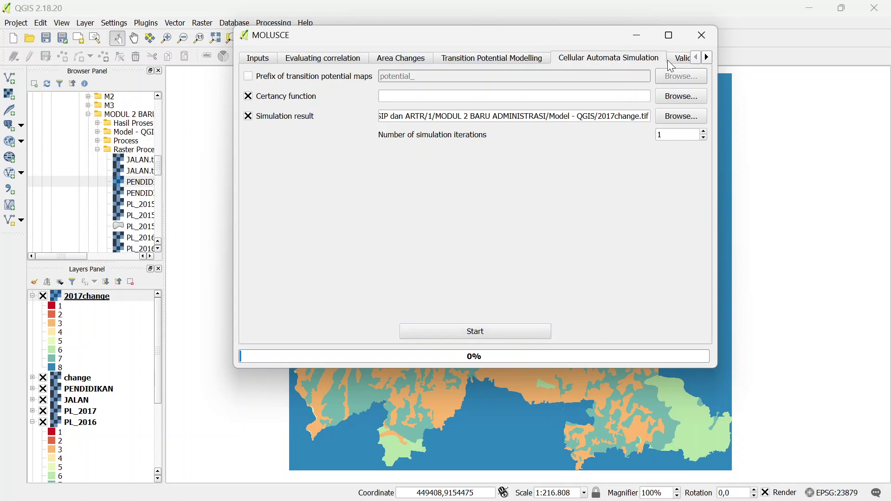
# Toggle the visibility of the 2017change layer to compare the simulated map with the change layer beneath
pyautogui.click(708, 57)
pyautogui.click(707, 58)
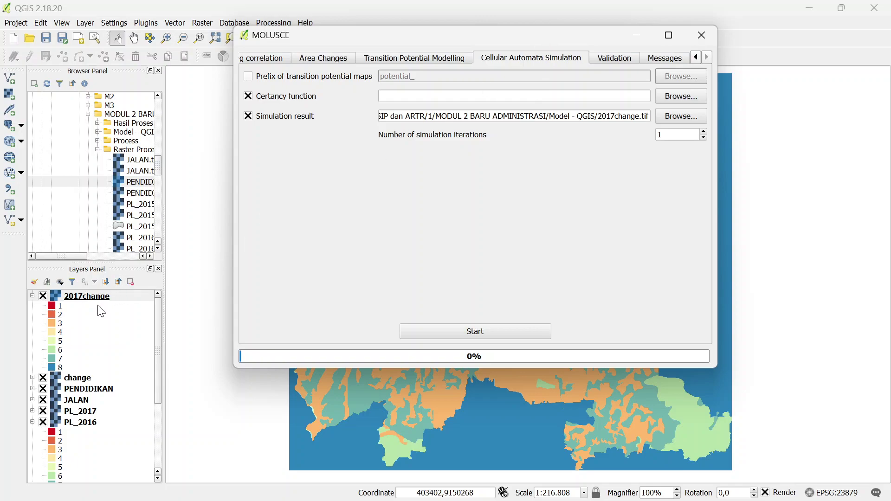
pyautogui.click(44, 300)
pyautogui.click(43, 296)
pyautogui.click(43, 296)
pyautogui.click(43, 296)
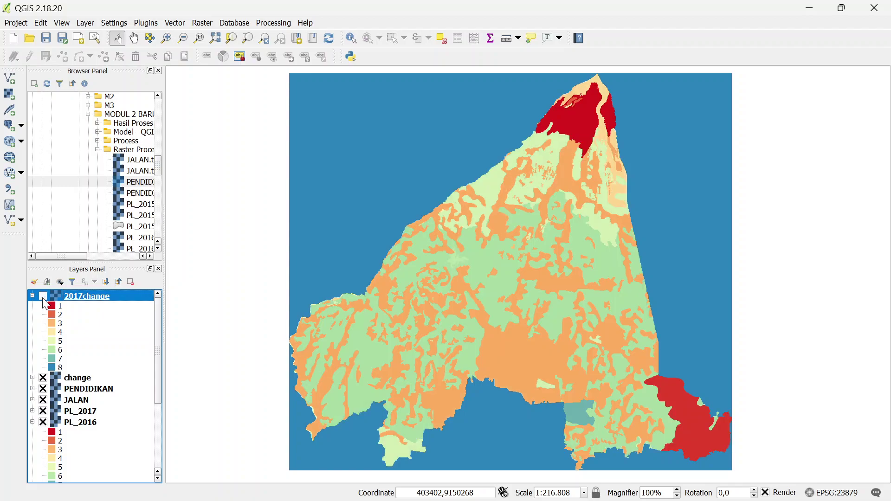
pyautogui.click(42, 296)
# Return to MOLUSCE's validation settings, enable Validation Map and load PL_2017 from the Raster Process folder as the reference map
pyautogui.moveTo(585, 495)
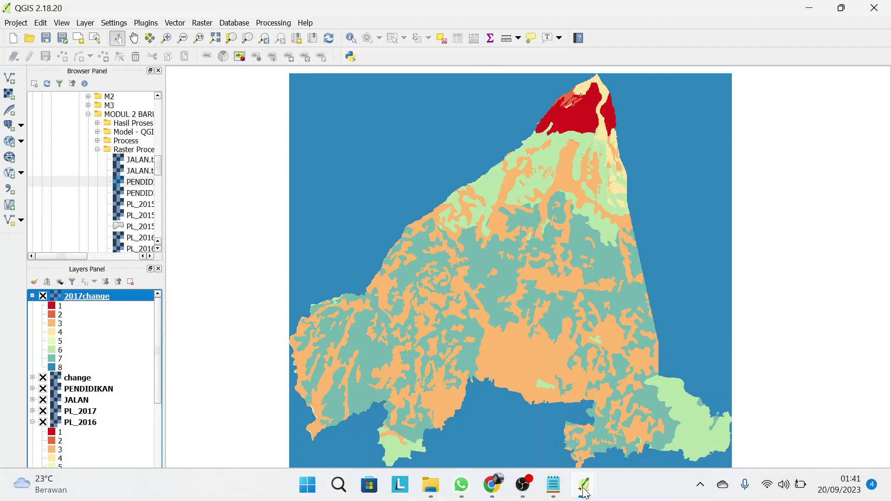
pyautogui.click(724, 437)
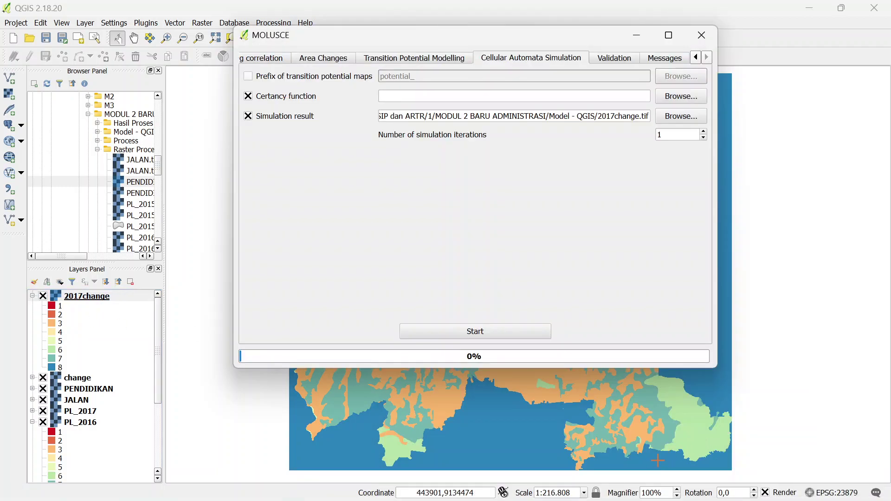
pyautogui.click(617, 59)
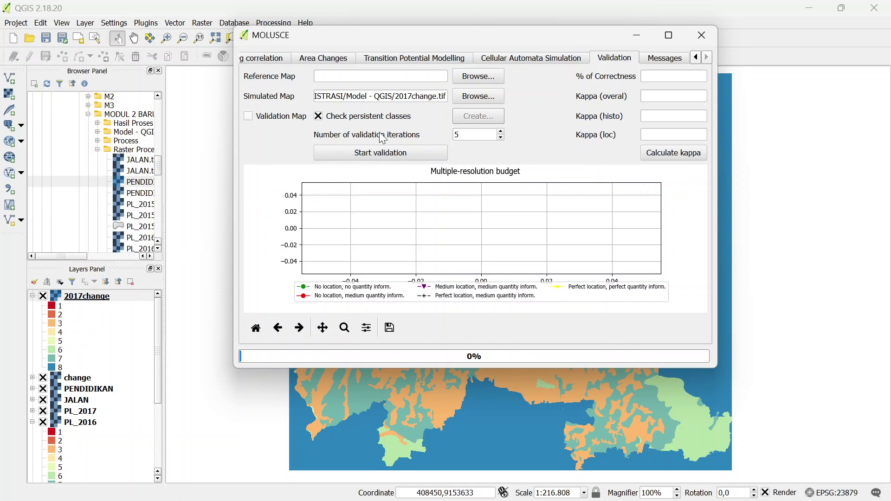
pyautogui.click(248, 116)
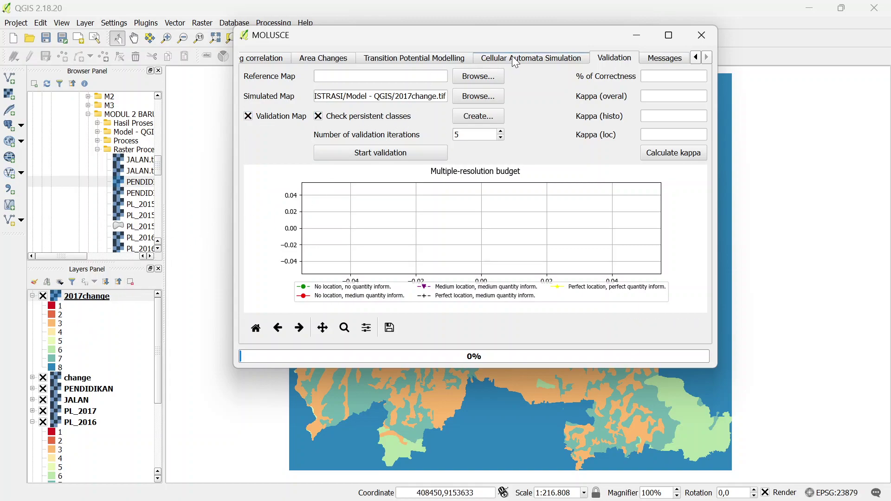
pyautogui.click(493, 76)
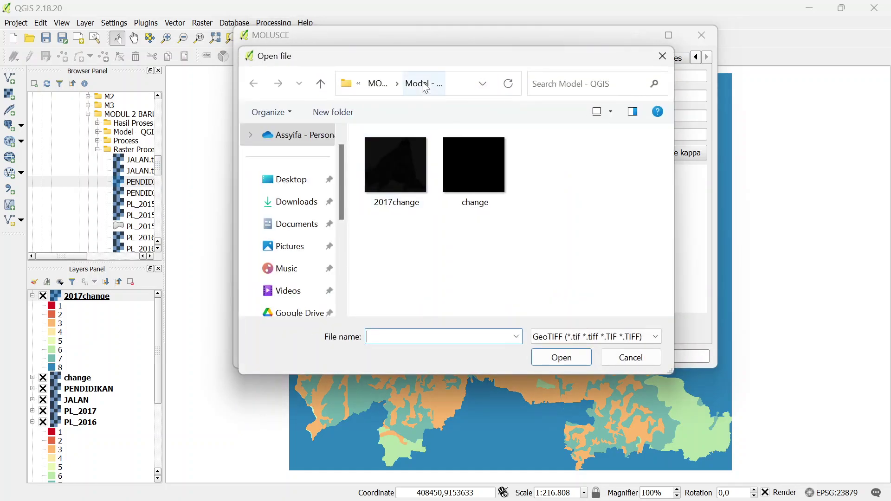
pyautogui.click(378, 84)
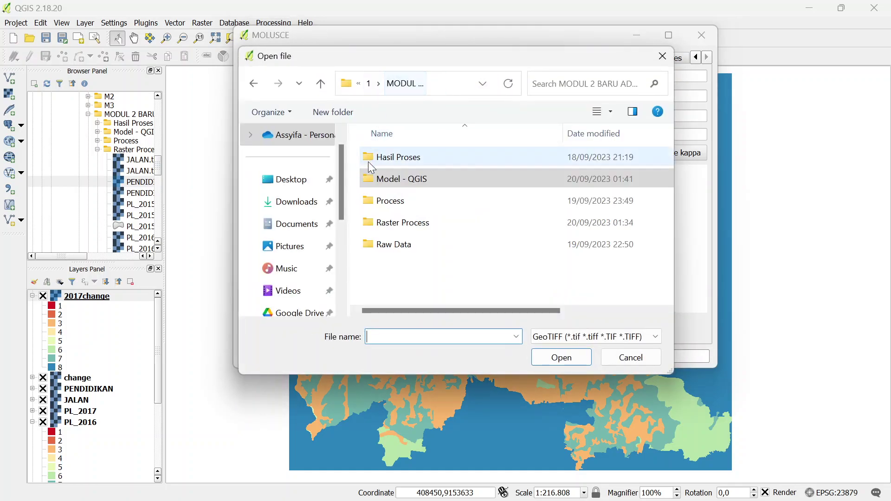
pyautogui.doubleClick(410, 222)
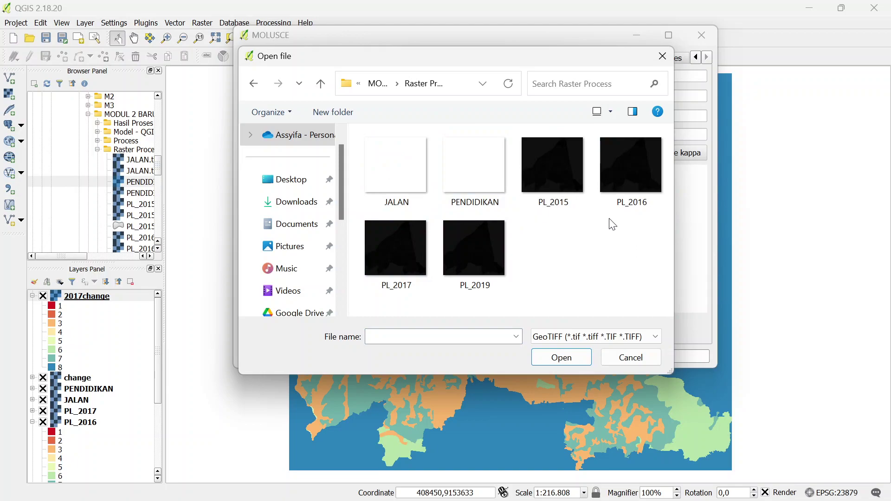
pyautogui.click(391, 275)
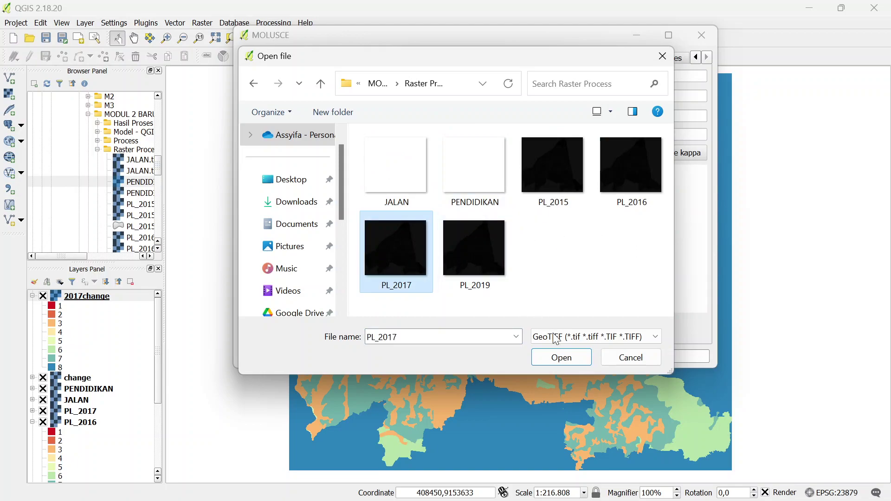
pyautogui.click(562, 357)
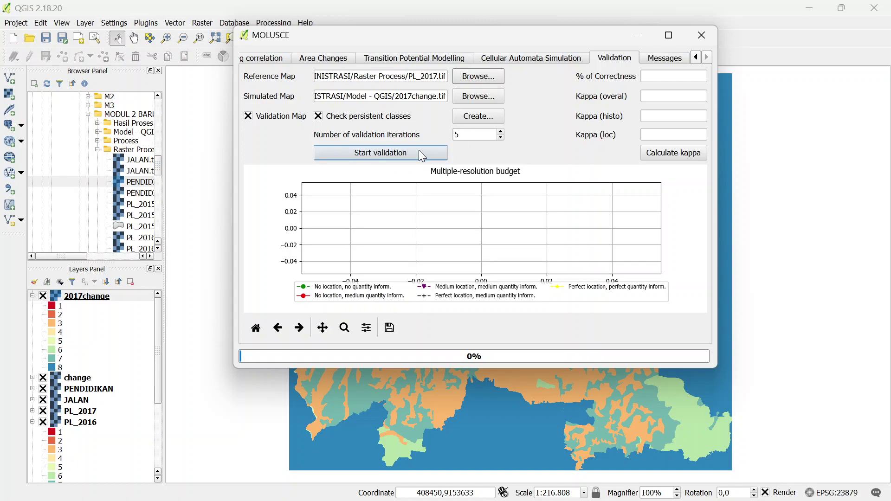
# Run the validation of the 2017change map with 5 iterations and calculate the kappa statistics
pyautogui.click(393, 154)
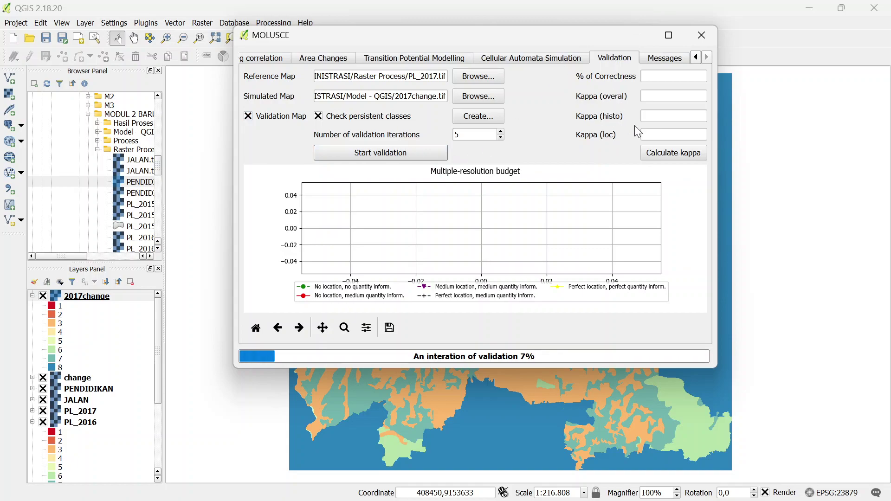
pyautogui.moveTo(523, 485)
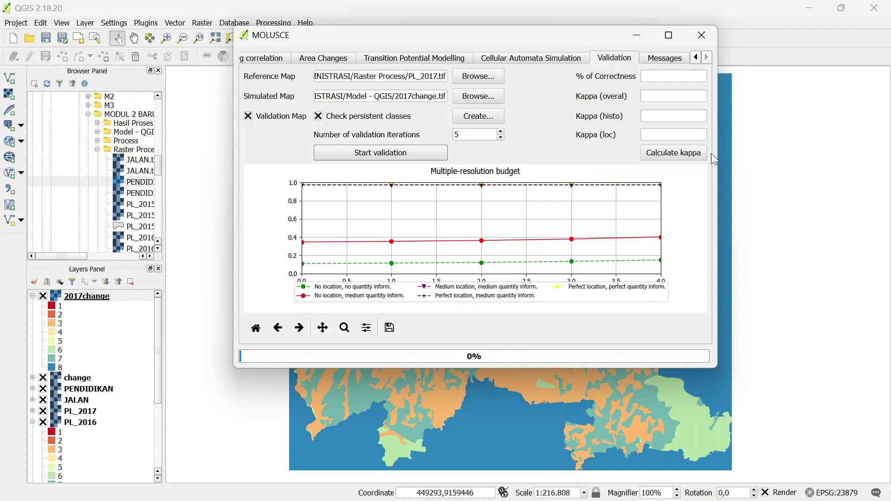
pyautogui.click(672, 152)
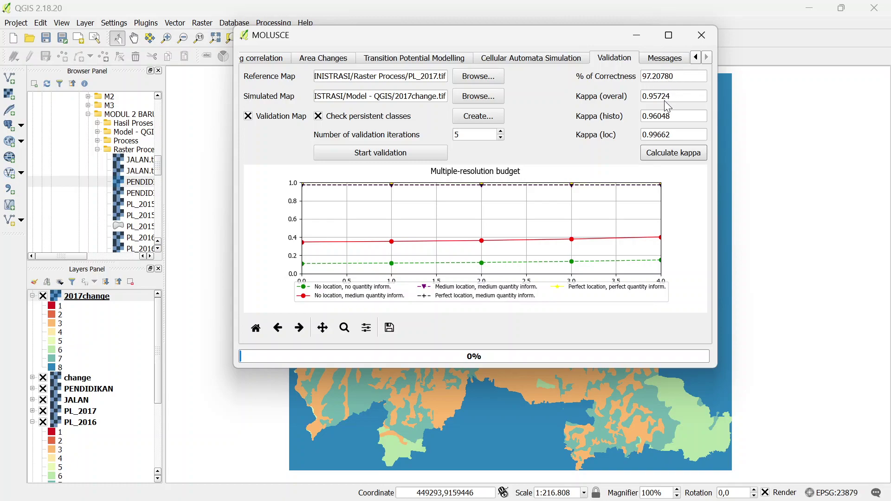
pyautogui.click(676, 150)
# Collapse the legends of the PL_2016 and PL_2015 layers
pyautogui.click(549, 58)
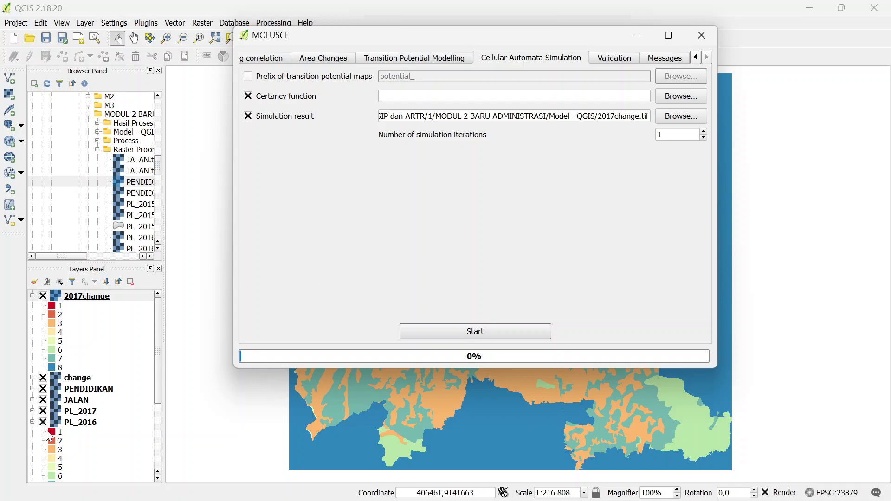
pyautogui.click(33, 422)
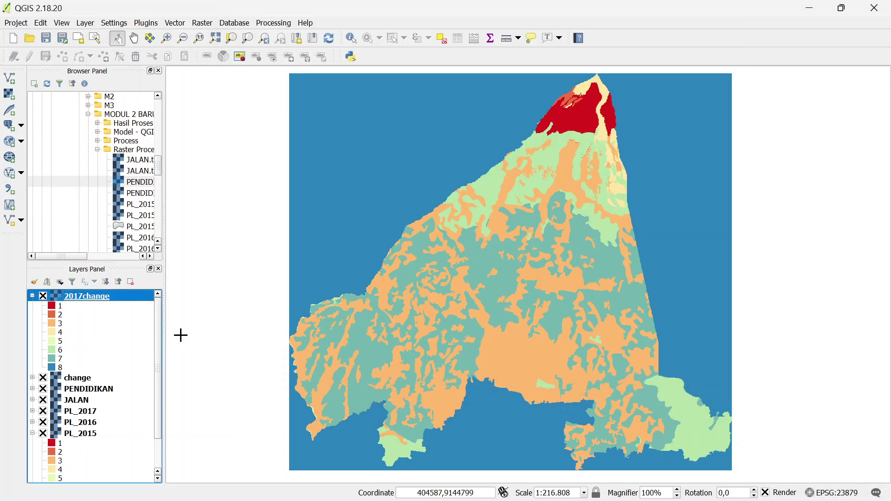
pyautogui.click(33, 433)
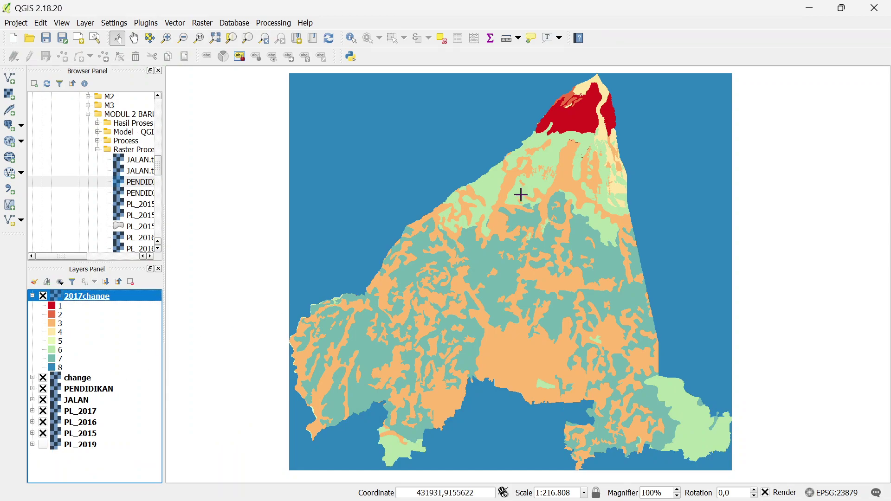
# Return to MOLUSCE and review the number of simulation iterations alongside the percentage of correctness, kappa values and validation graph
pyautogui.moveTo(585, 489)
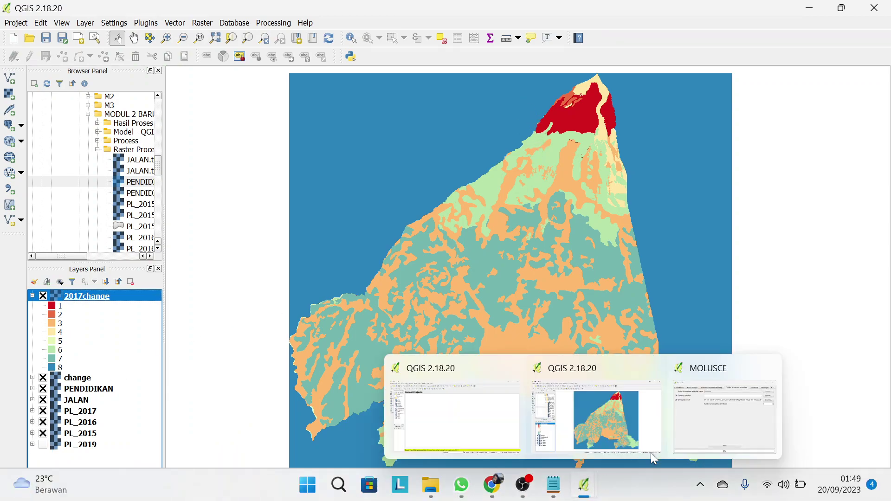
pyautogui.click(698, 439)
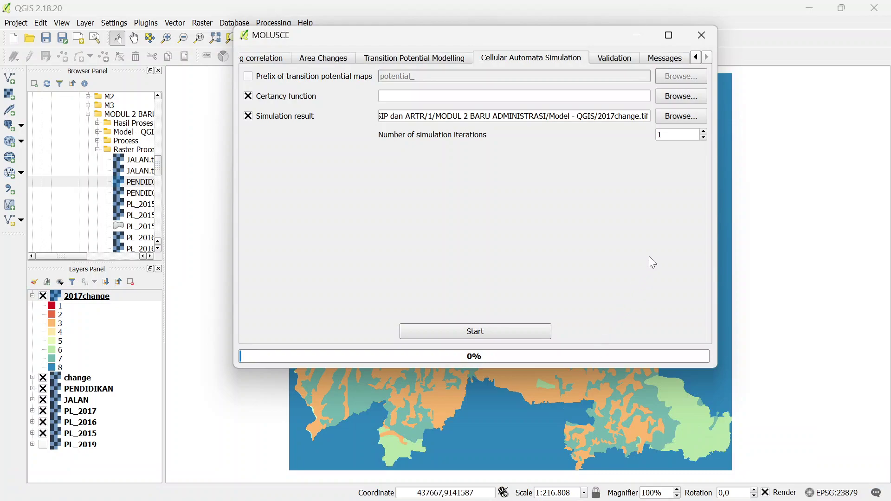
pyautogui.click(689, 132)
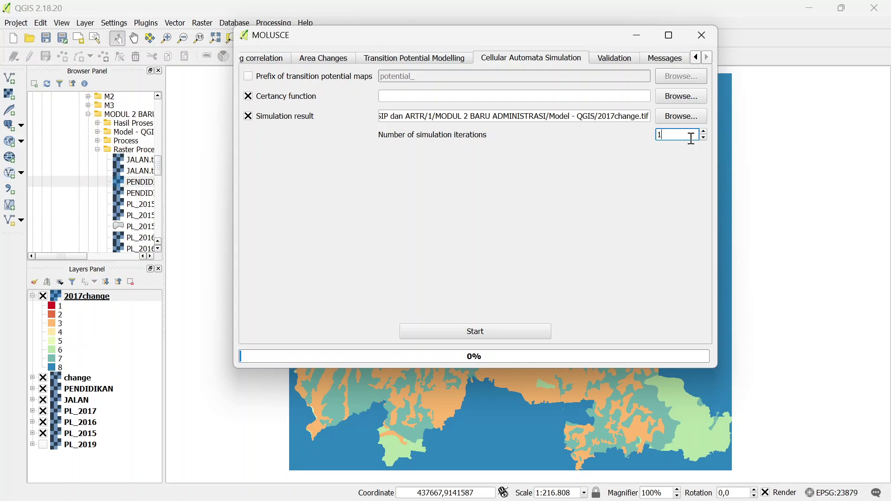
pyautogui.click(621, 58)
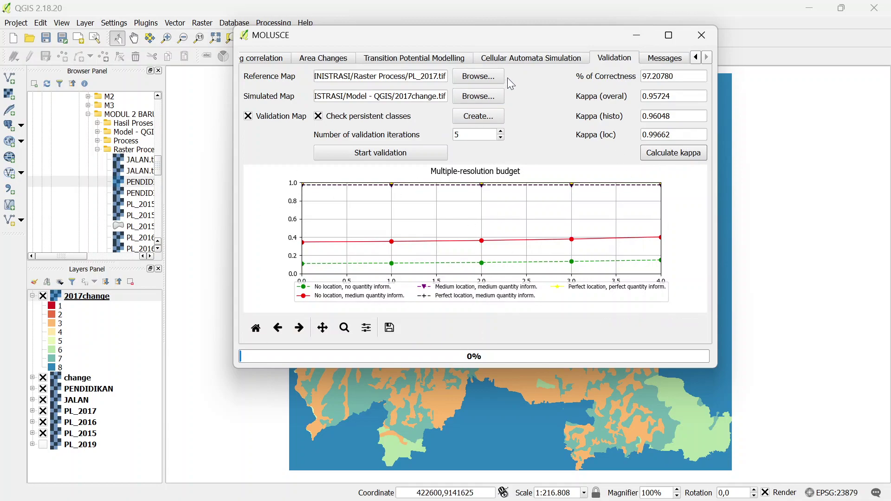
pyautogui.click(524, 59)
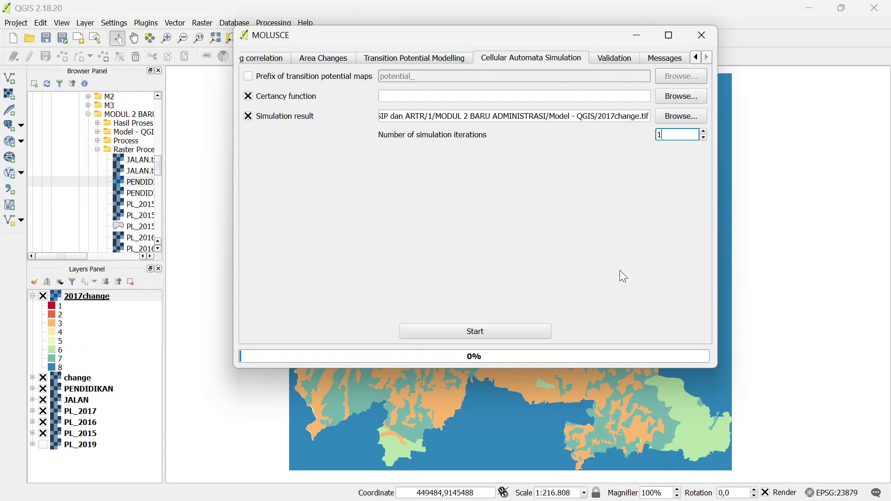
pyautogui.click(618, 59)
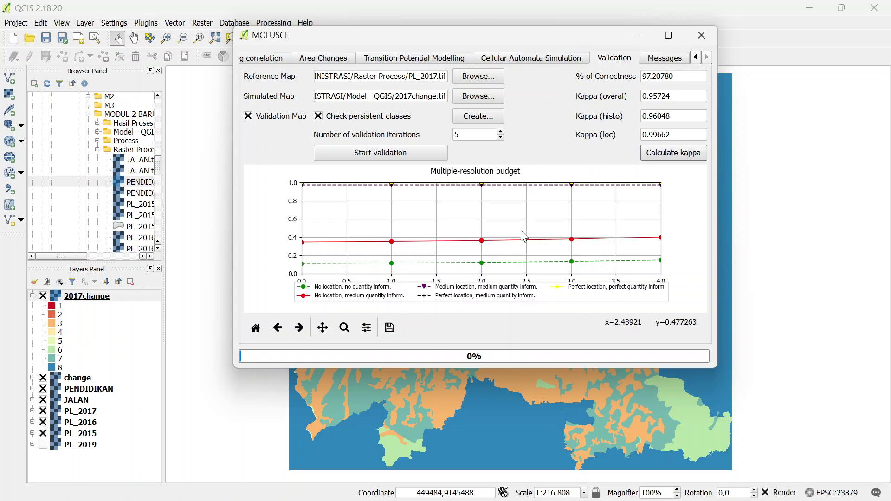
pyautogui.click(639, 39)
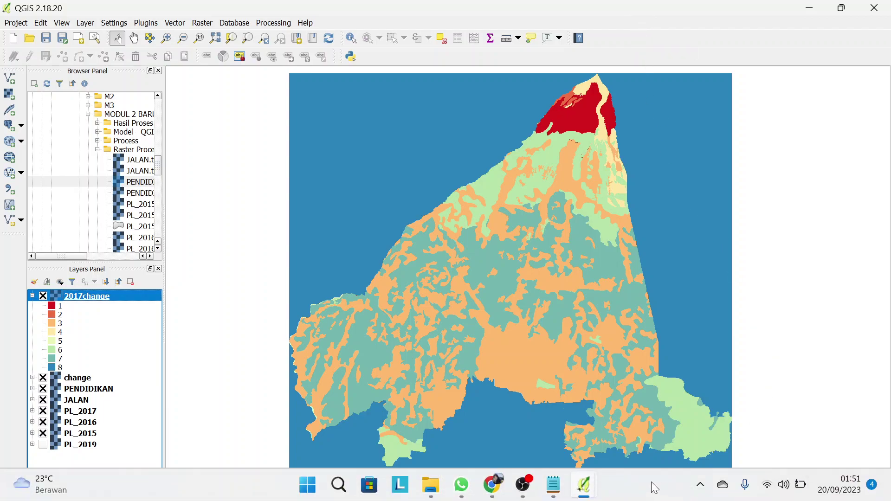
pyautogui.moveTo(600, 498)
pyautogui.click(713, 430)
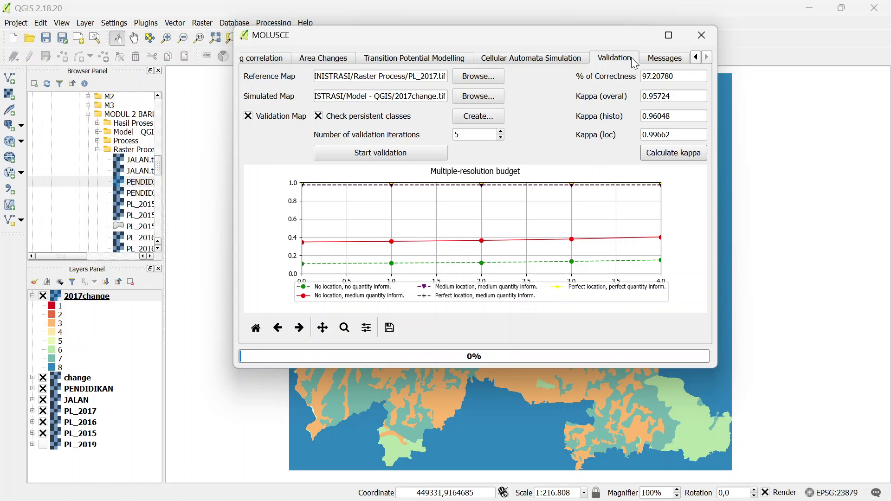
pyautogui.click(642, 43)
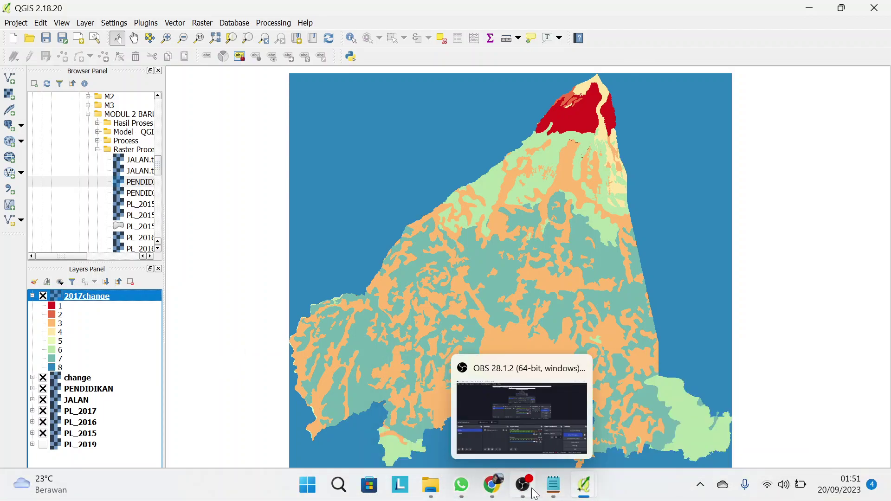
# Switch to ArcMap, dismiss the getting-started dialog and add 2017change.tif from the Model - QGIS folder, building its pyramids
pyautogui.press('super+d')
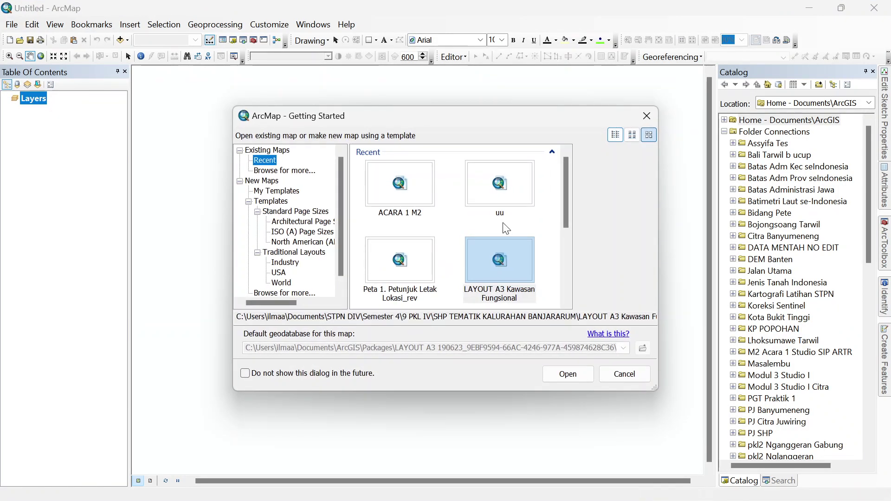
pyautogui.click(646, 116)
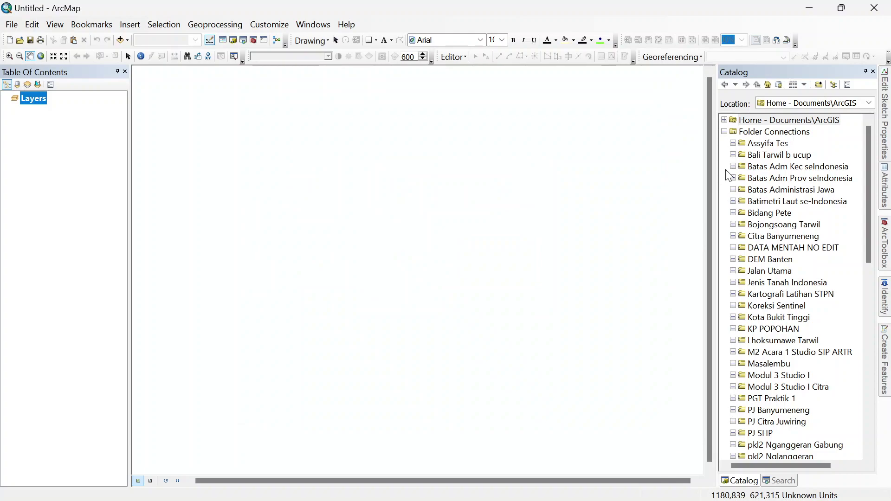
pyautogui.click(734, 143)
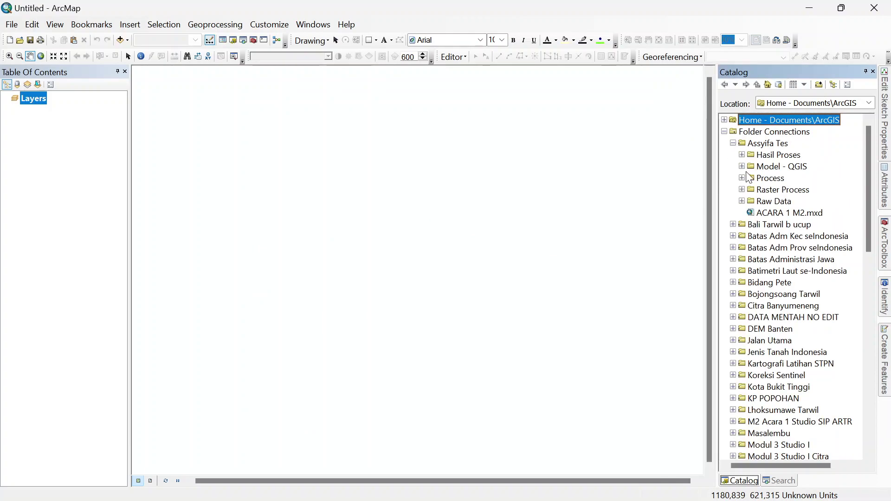
pyautogui.click(772, 178)
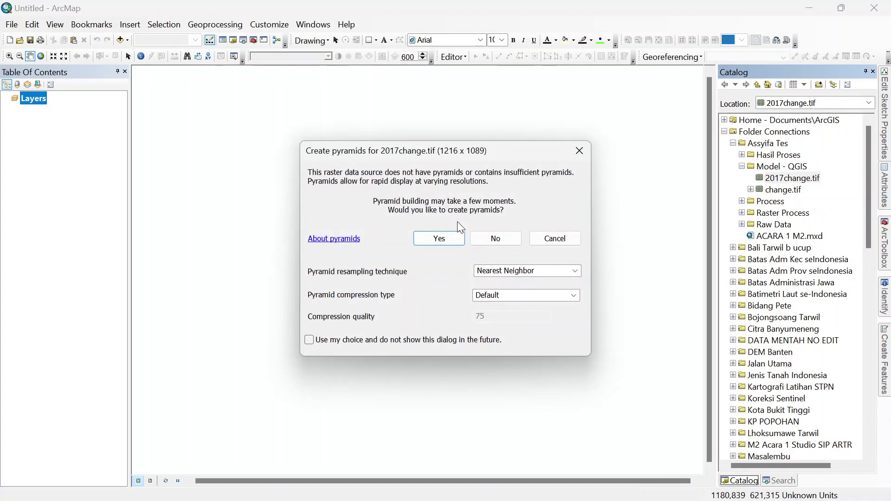
pyautogui.click(456, 236)
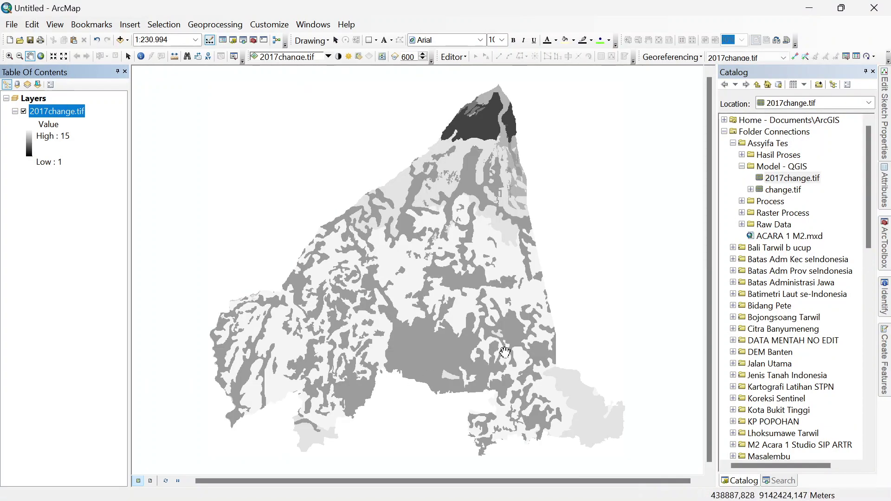
pyautogui.scroll(-1, 445, 209)
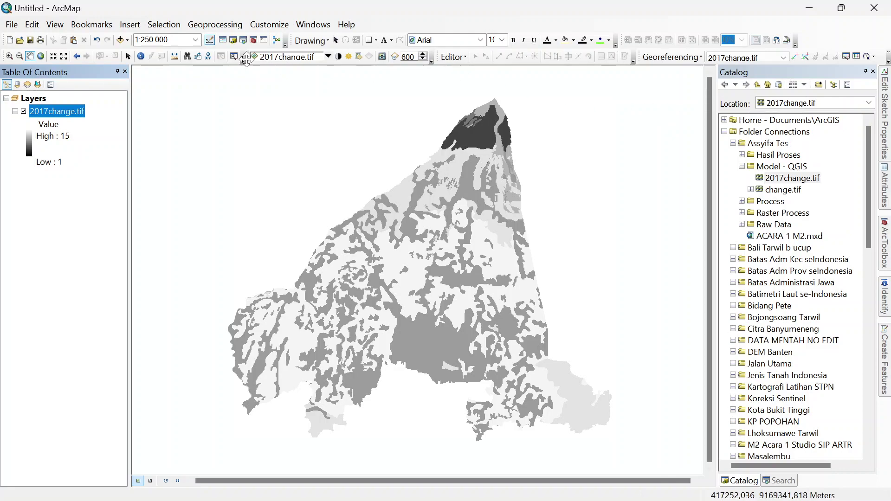
# Open the ACARA 1 M2.mxd map document without saving the untitled map, and bring the MOLUSCE validation window back up
pyautogui.moveTo(789, 236); pyautogui.dragTo(545, 250)
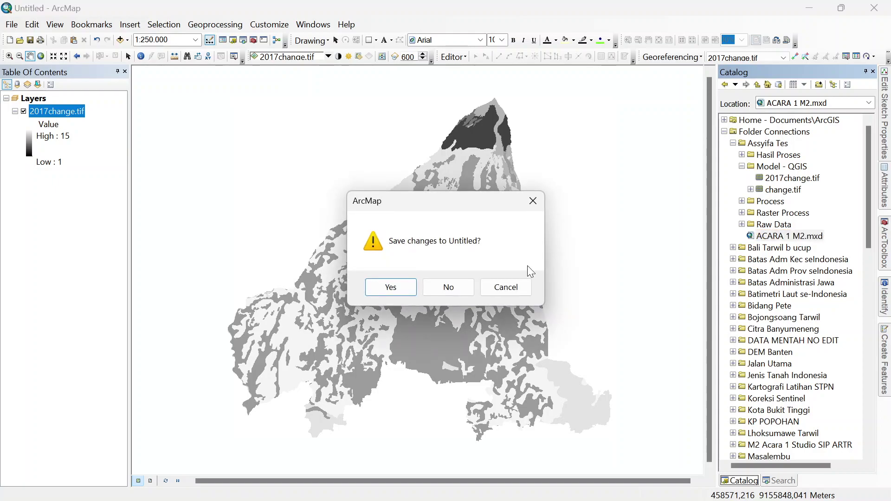
pyautogui.click(447, 286)
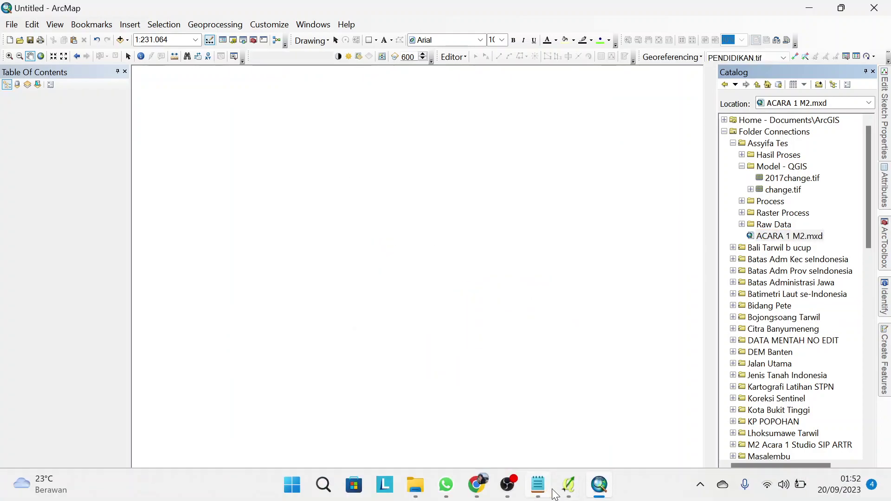
pyautogui.moveTo(568, 485)
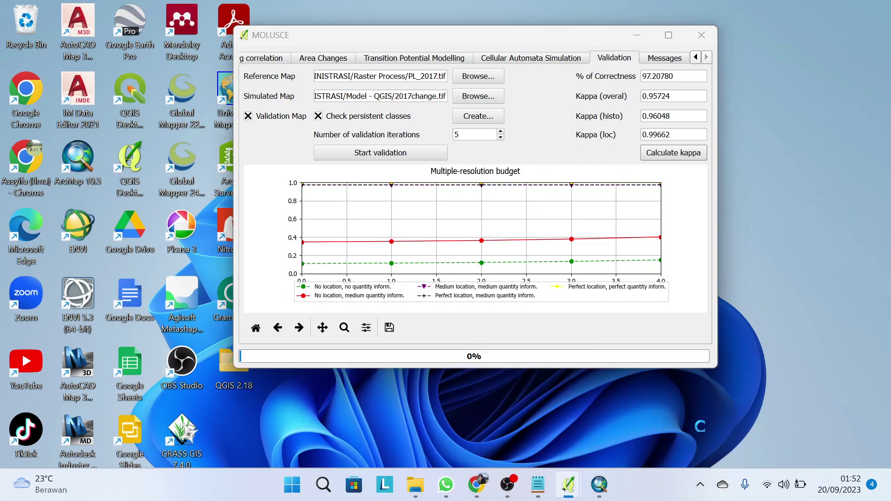
pyautogui.click(709, 418)
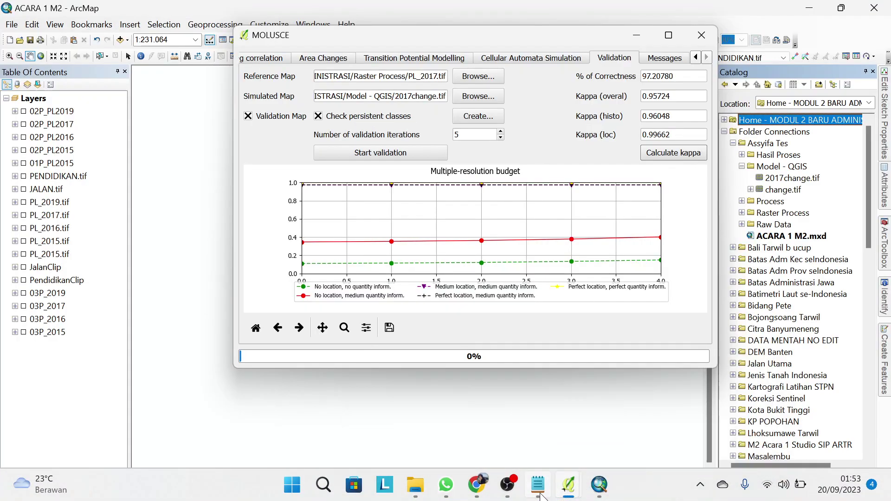
pyautogui.click(512, 495)
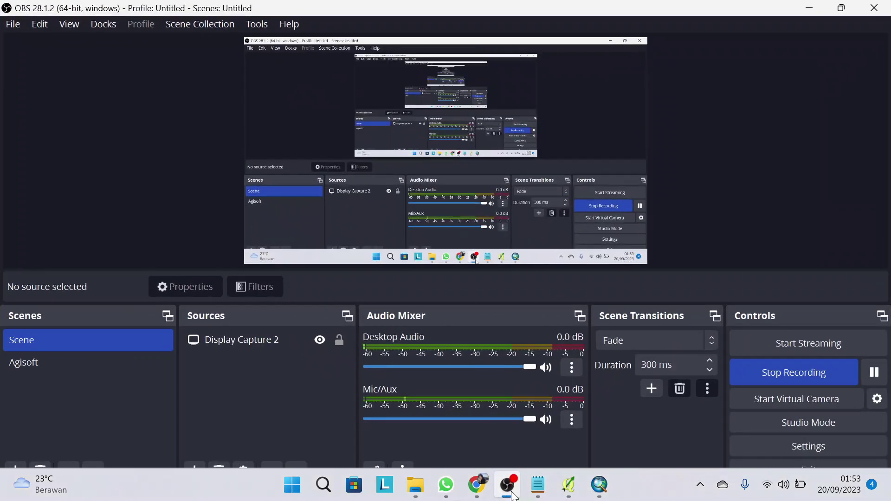
# Return to the main QGIS window and start saving the project, browsing through Documents and MODUL 2 BARU ADMINISTRASI to the Model - QGIS folder
pyautogui.click(512, 494)
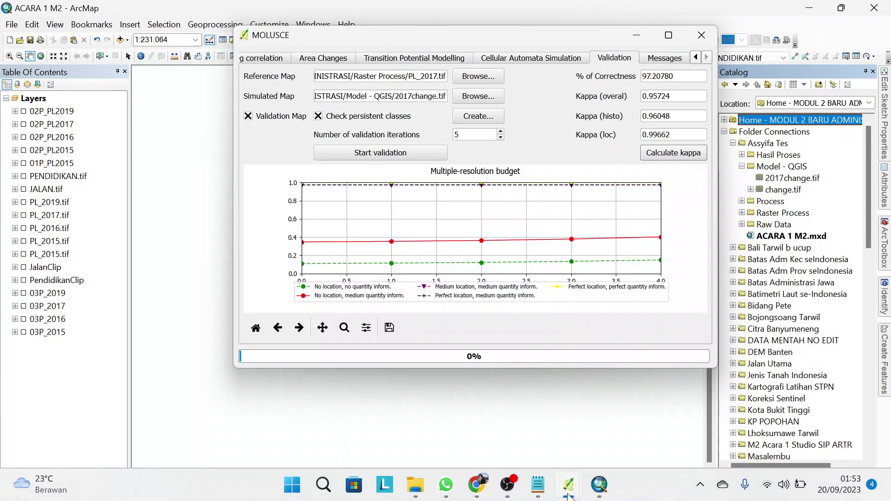
pyautogui.moveTo(569, 485)
pyautogui.click(597, 445)
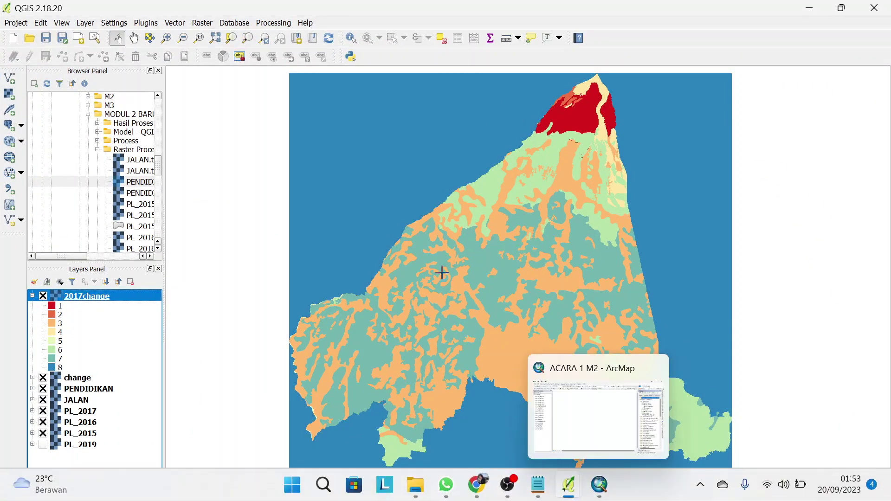
pyautogui.click(23, 23)
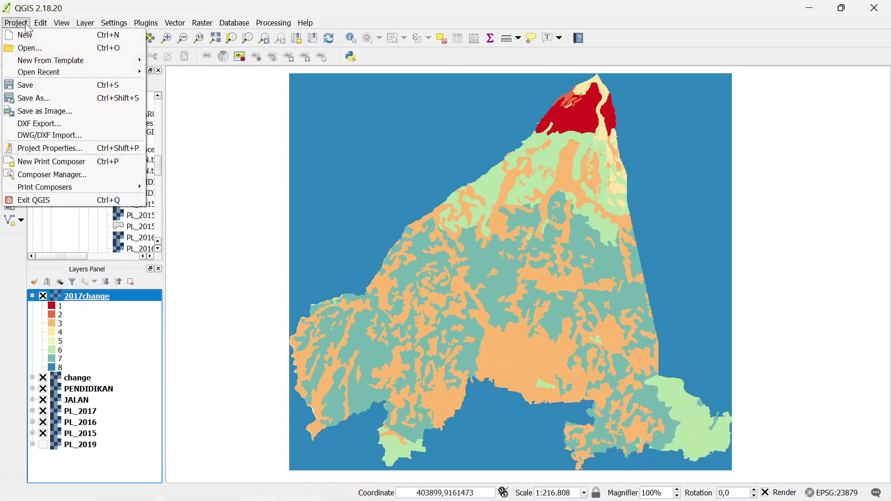
pyautogui.click(33, 85)
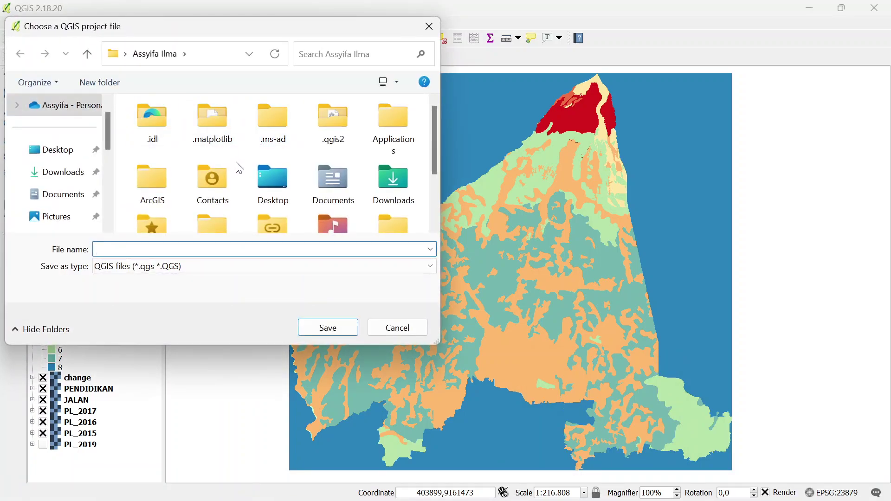
pyautogui.click(59, 191)
pyautogui.scroll(-3, 209, 167)
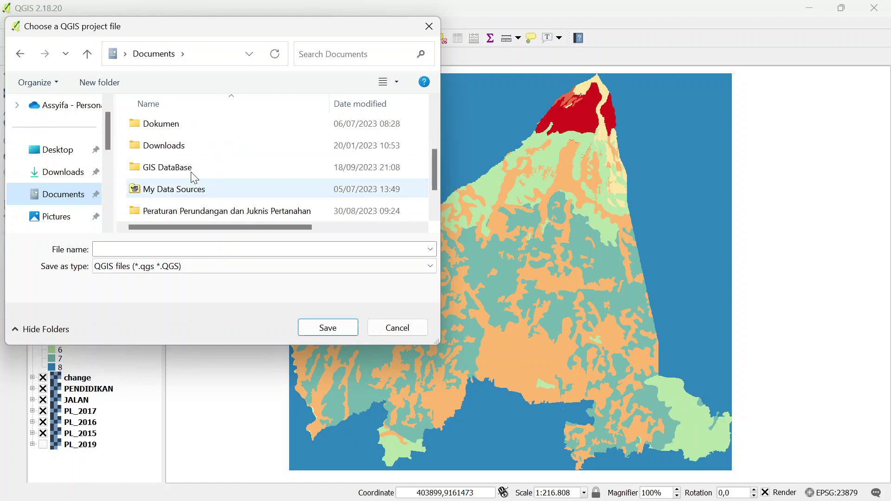
pyautogui.doubleClick(183, 185)
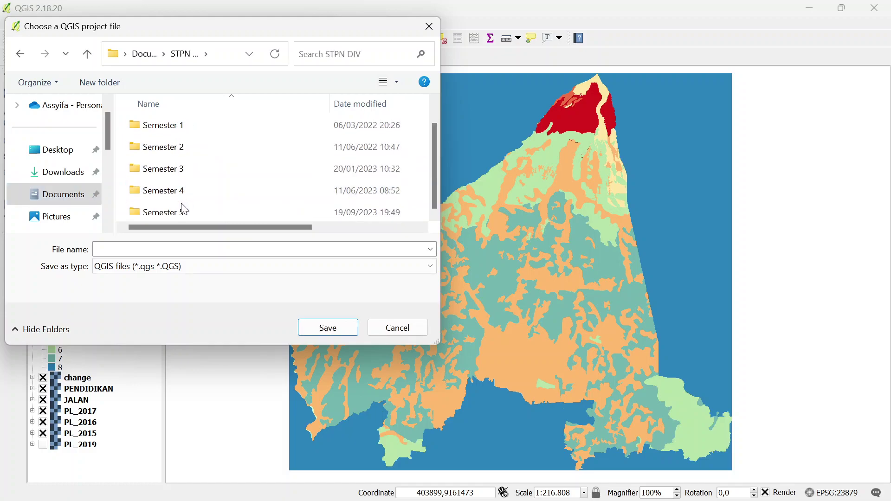
pyautogui.doubleClick(181, 209)
pyautogui.scroll(-3, 197, 167)
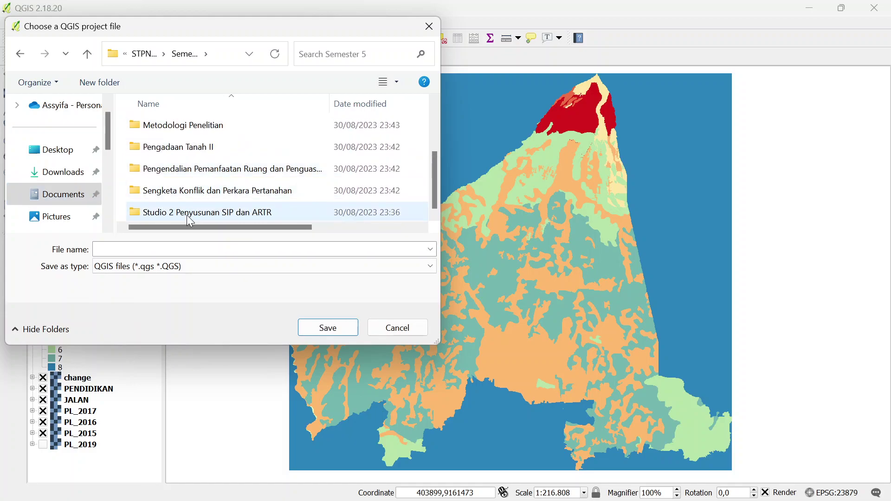
pyautogui.doubleClick(188, 217)
pyautogui.doubleClick(175, 132)
pyautogui.click(196, 213)
pyautogui.doubleClick(196, 213)
pyautogui.doubleClick(189, 147)
# Name the project Model Prediksi - ANN and save it
pyautogui.click(196, 246)
pyautogui.press('capslock')
pyautogui.write('M')
pyautogui.press('capslock')
pyautogui.write('odel Prediks')
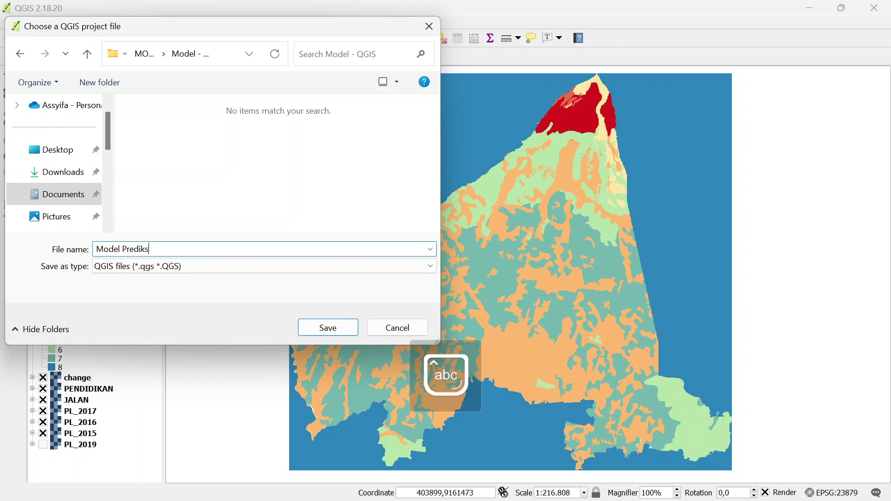
pyautogui.write('i')
pyautogui.press('capslock')
pyautogui.write('- ANN')
pyautogui.click(307, 326)
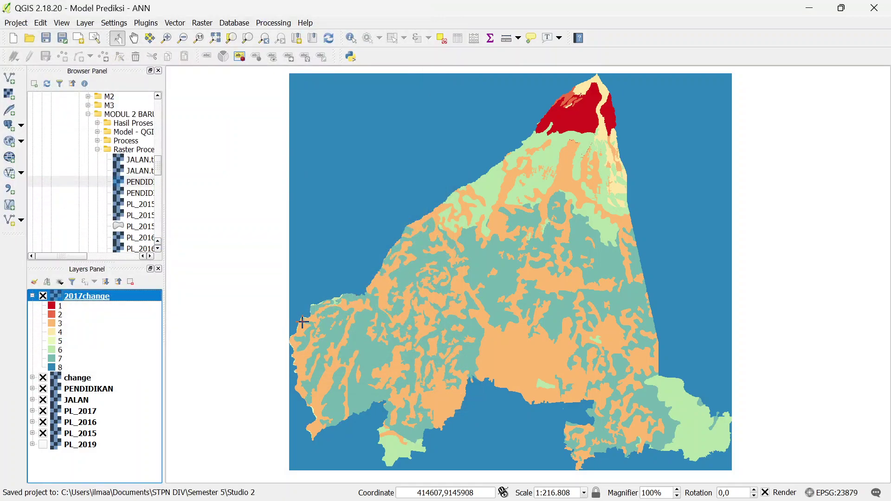
# Bring MOLUSCE back up, review its log of the completed modelling processes, and close it
pyautogui.click(682, 408)
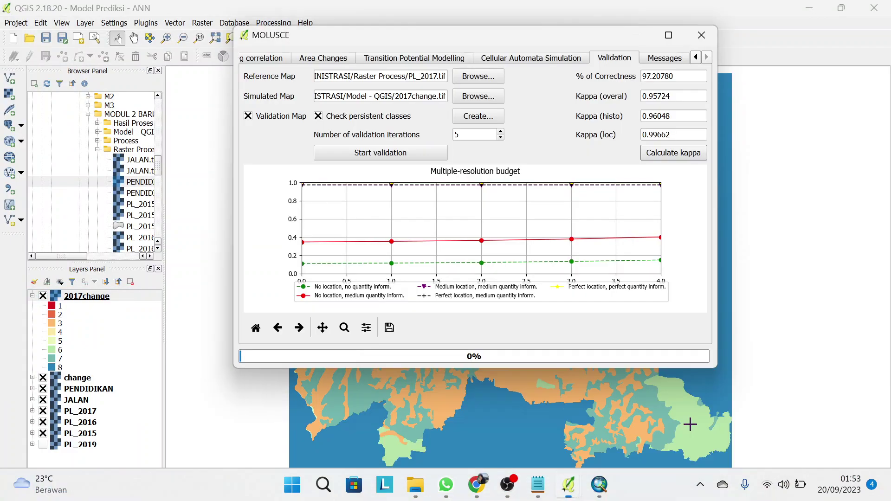
pyautogui.click(684, 58)
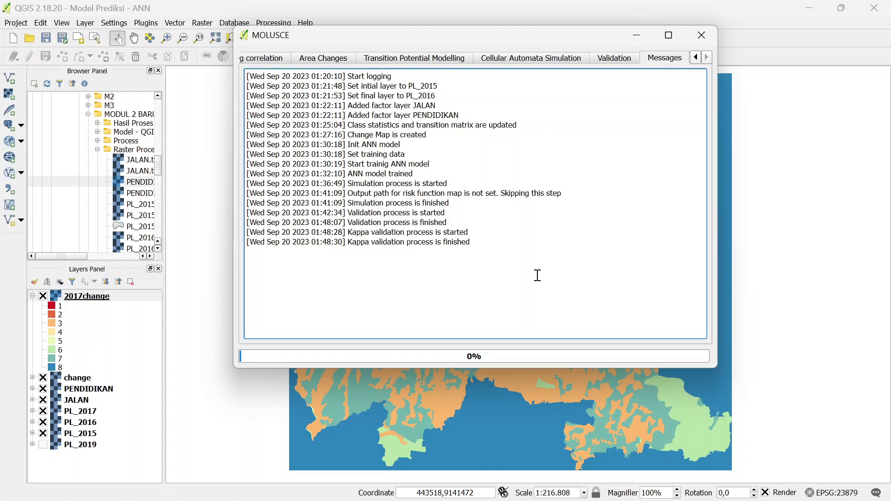
pyautogui.click(701, 35)
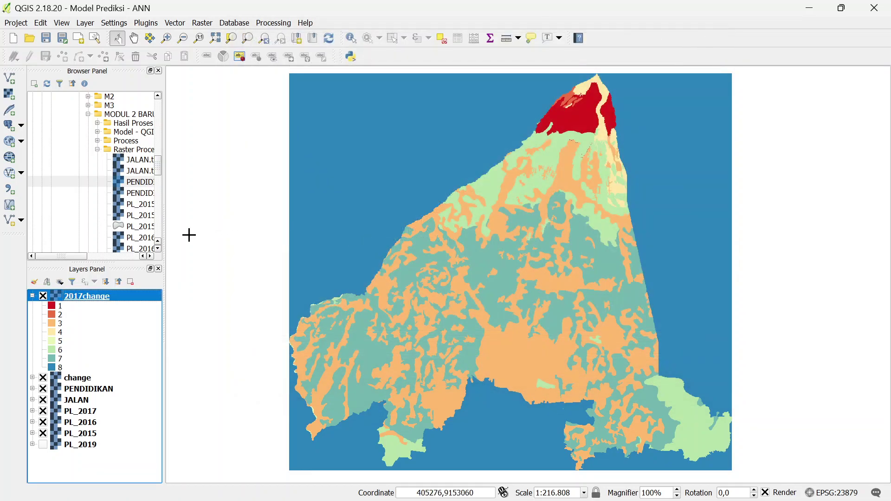
# Reopen MOLUSCE and check the message log of the fresh session
pyautogui.click(202, 23)
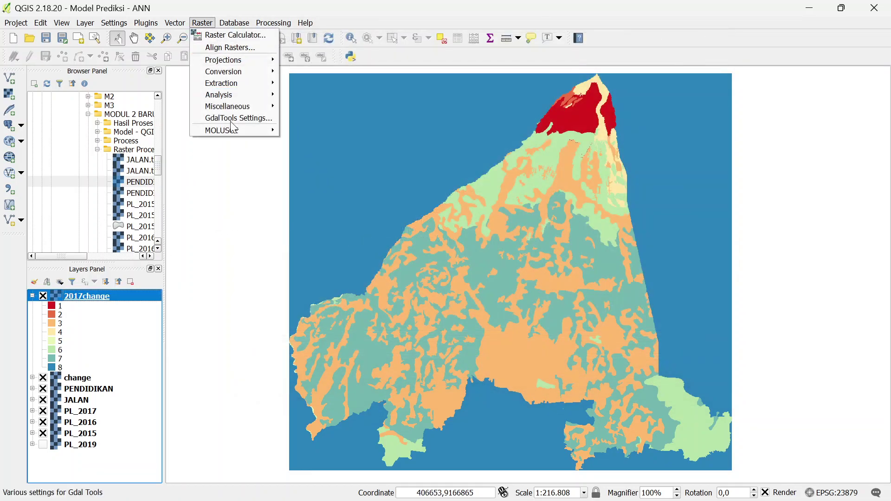
pyautogui.moveTo(246, 131)
pyautogui.click(299, 130)
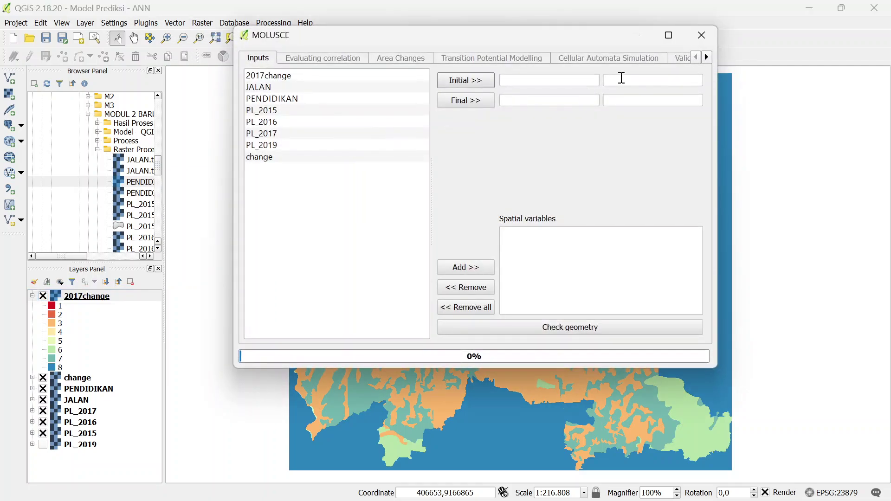
pyautogui.click(707, 56)
pyautogui.click(707, 56)
pyautogui.click(665, 57)
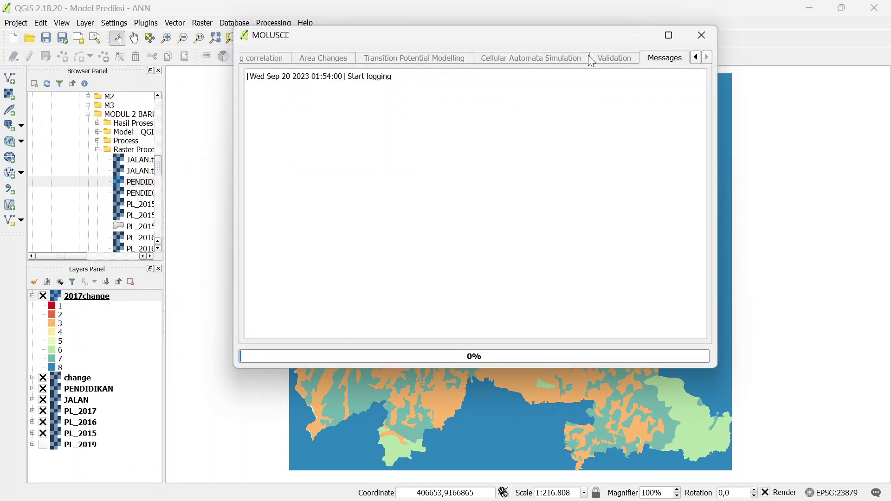
# Try setting PL_2015 as the initial layer in the MOLUSCE inputs and close the window
pyautogui.click(696, 57)
pyautogui.click(695, 57)
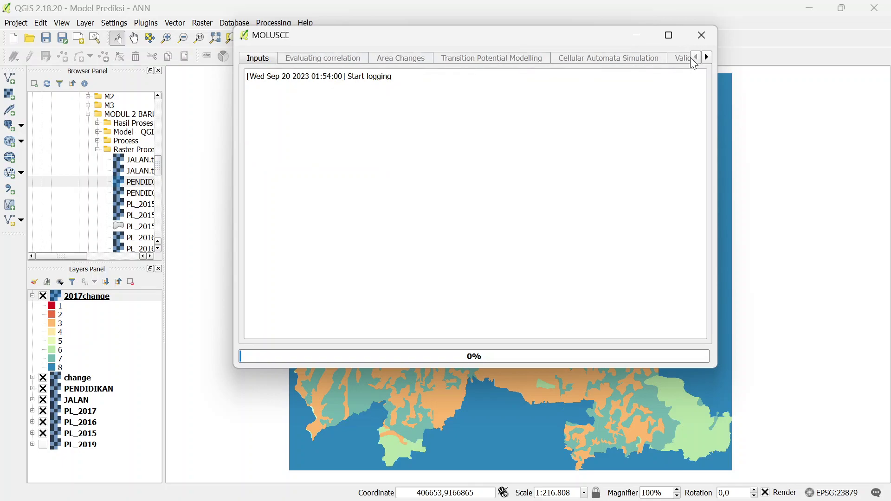
pyautogui.click(274, 59)
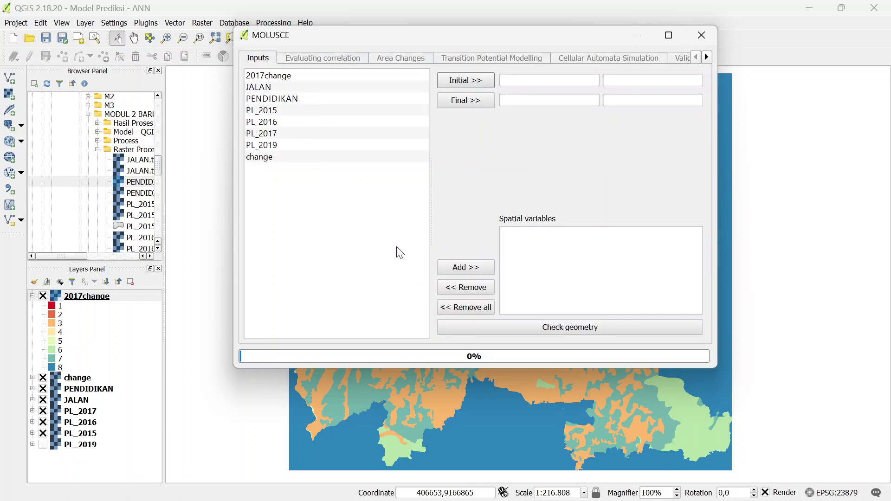
pyautogui.click(320, 114)
pyautogui.click(488, 80)
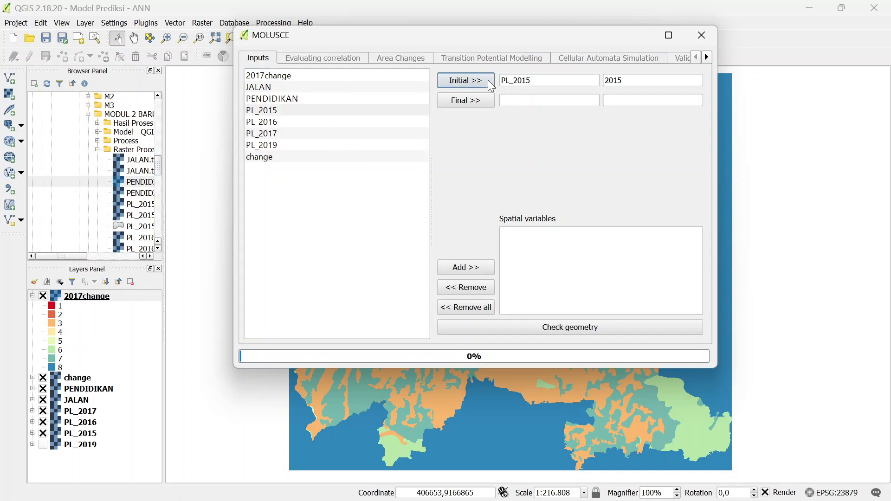
pyautogui.click(701, 35)
# Switch to File Explorer and open the saved Model Prediksi - ANN project from the Model - QGIS folder
pyautogui.click(127, 160)
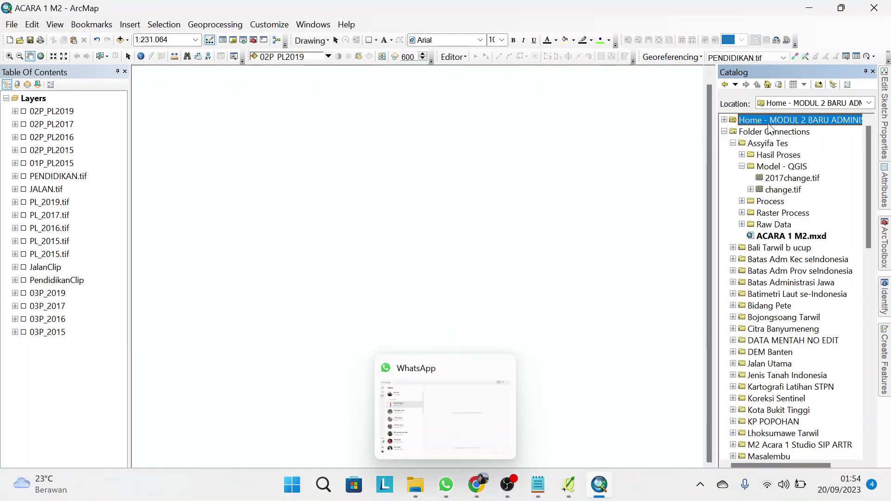
pyautogui.click(416, 484)
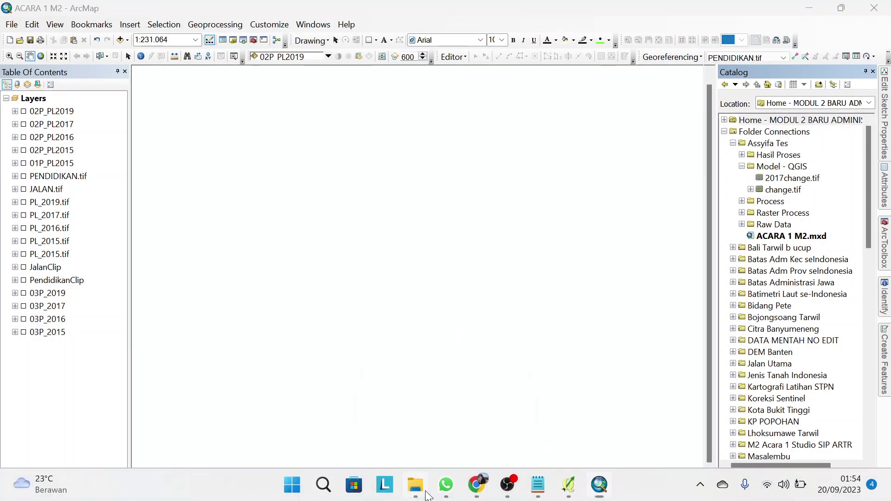
pyautogui.doubleClick(305, 157)
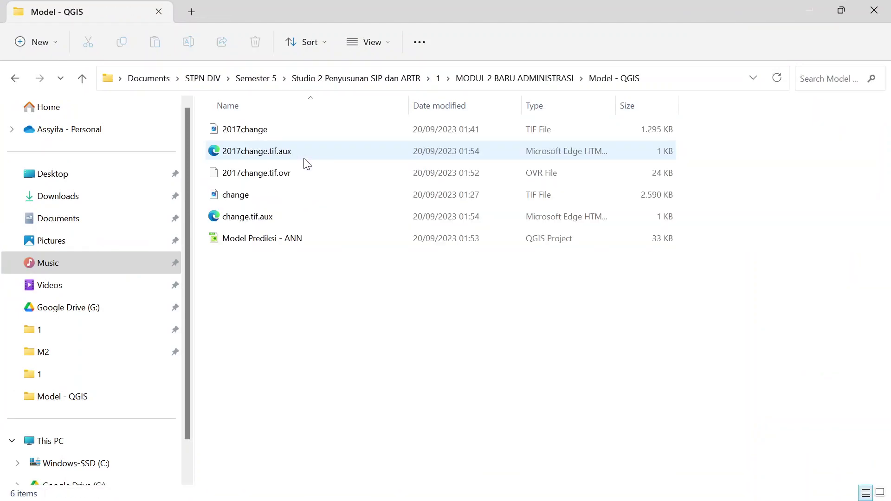
pyautogui.click(255, 239)
pyautogui.doubleClick(254, 239)
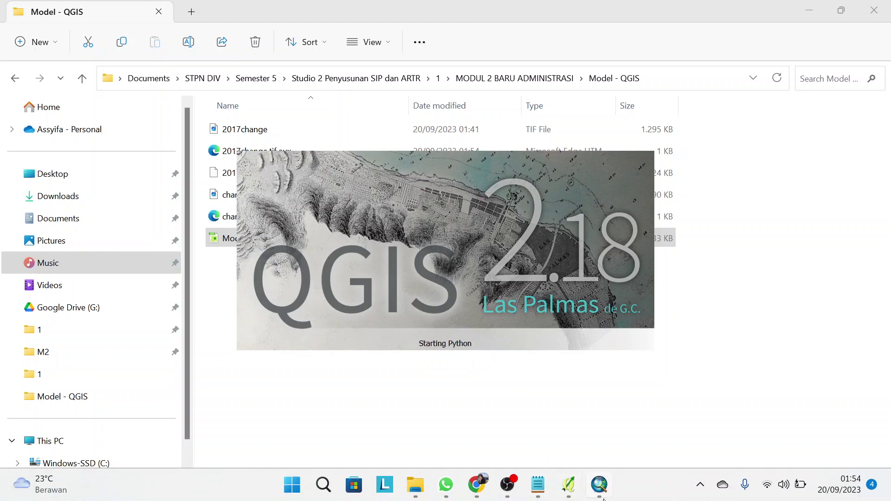
# Switch to ArcMap and add 2017change.tif and change.tif to the map, building pyramids for change.tif
pyautogui.click(599, 484)
pyautogui.click(793, 178)
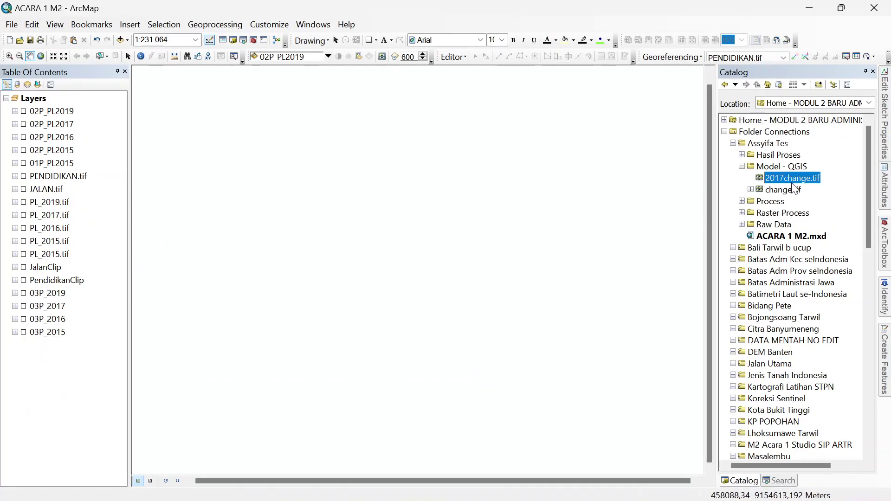
pyautogui.moveTo(799, 176)
pyautogui.mouseDown()
pyautogui.moveTo(543, 229)
pyautogui.moveTo(544, 219)
pyautogui.mouseUp()
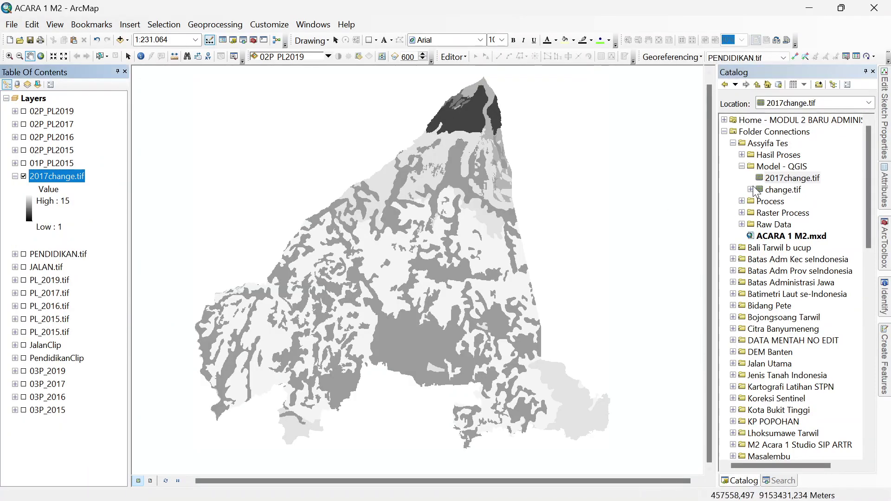
pyautogui.click(786, 190)
pyautogui.moveTo(786, 190); pyautogui.dragTo(592, 233)
pyautogui.click(462, 238)
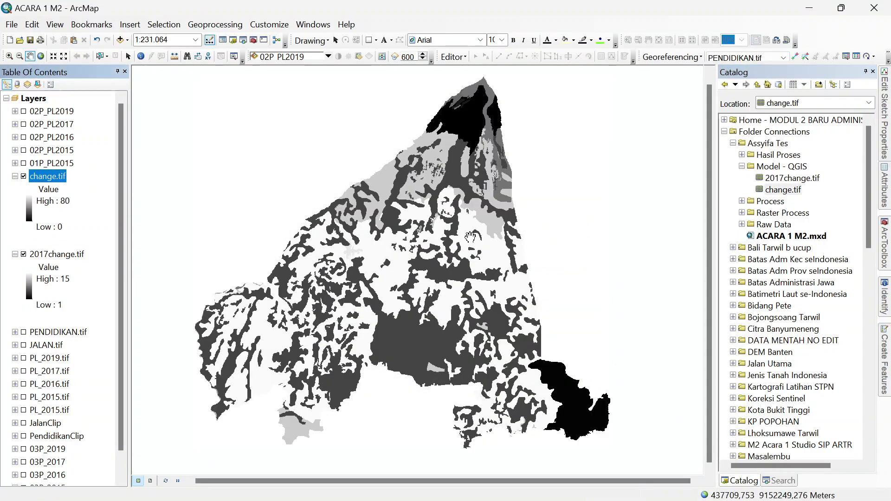
# Remove change.tif and 2017change.tif from the map and close ArcMap
pyautogui.rightClick(46, 176)
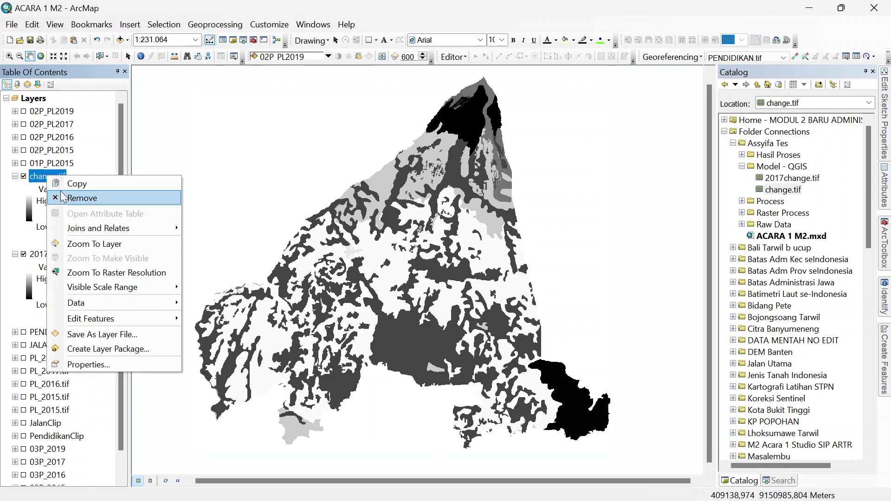
pyautogui.click(64, 196)
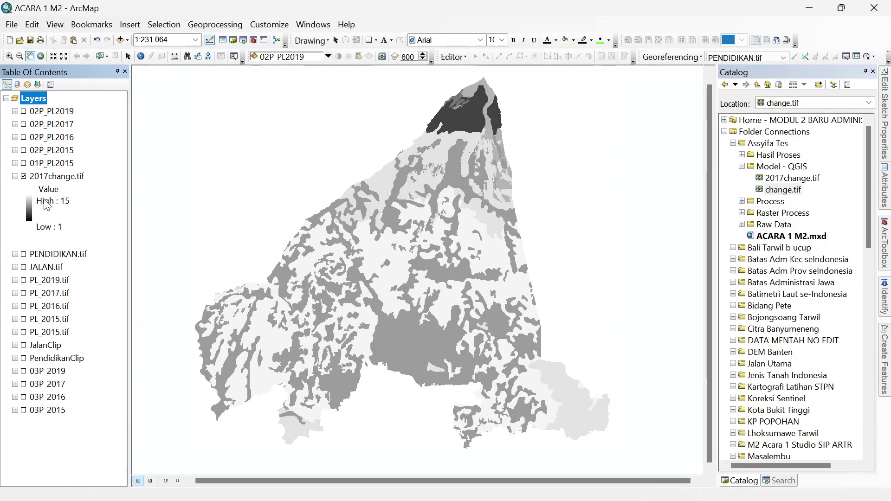
pyautogui.click(60, 175)
pyautogui.rightClick(59, 175)
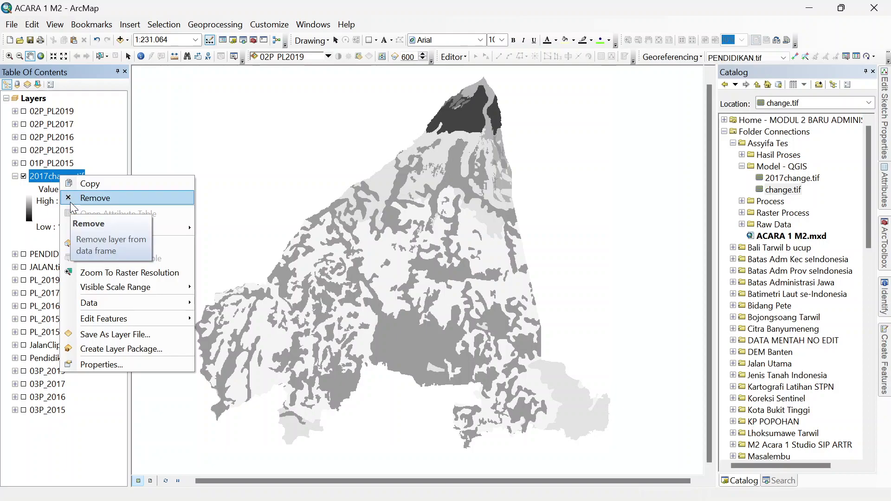
pyautogui.click(74, 208)
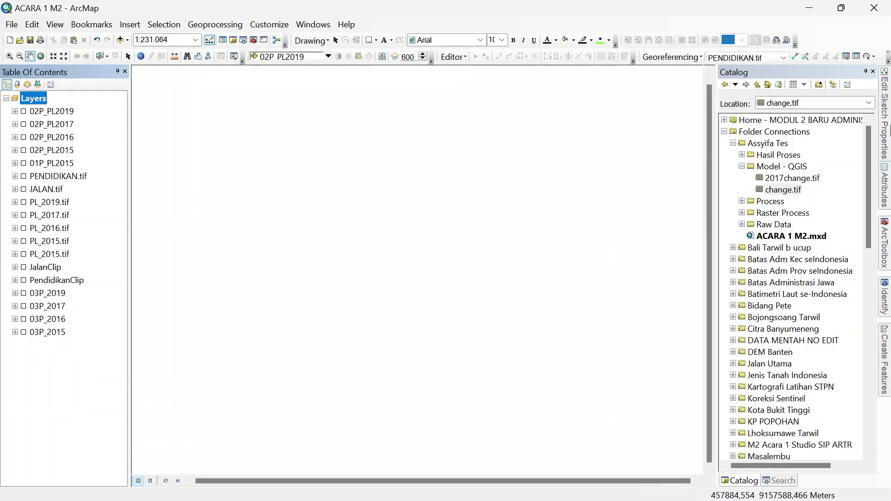
pyautogui.click(875, 8)
pyautogui.click(449, 287)
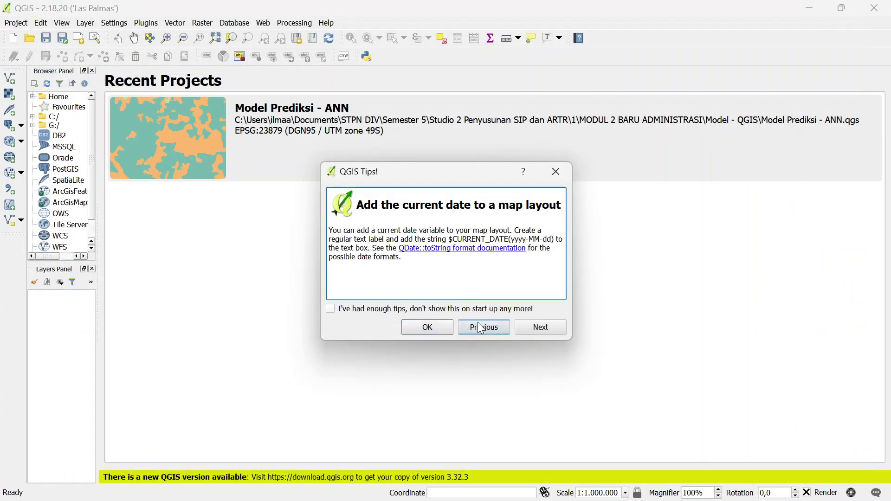
# Dismiss the QGIS tips, check the reopened project's layers with widened side panels, and close that window, discarding the changes
pyautogui.click(440, 329)
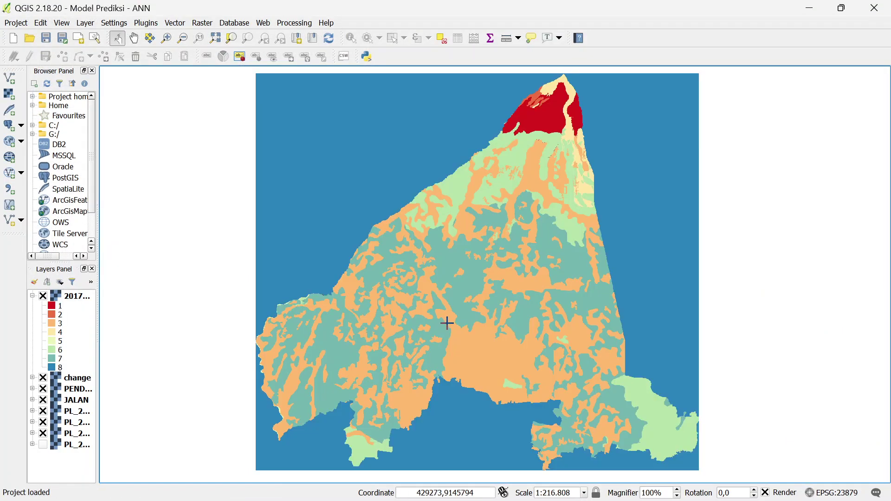
pyautogui.moveTo(96, 240); pyautogui.dragTo(171, 241)
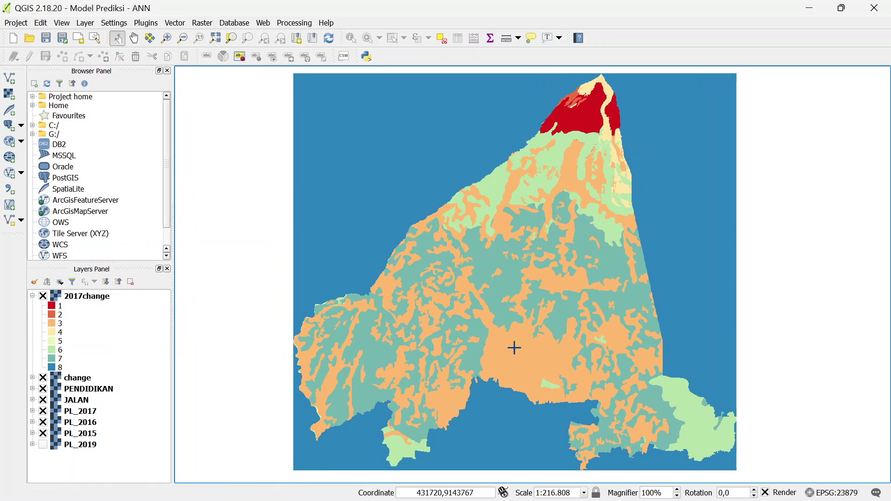
pyautogui.click(874, 8)
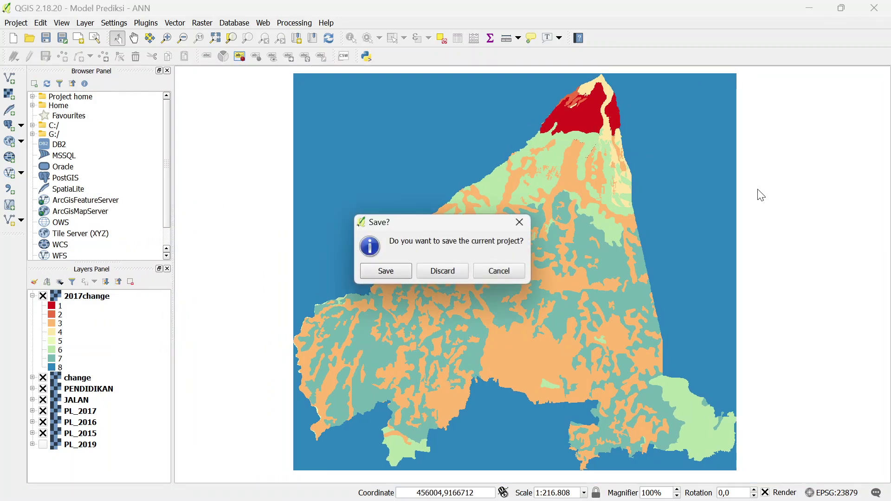
pyautogui.click(459, 278)
pyautogui.moveTo(580, 492)
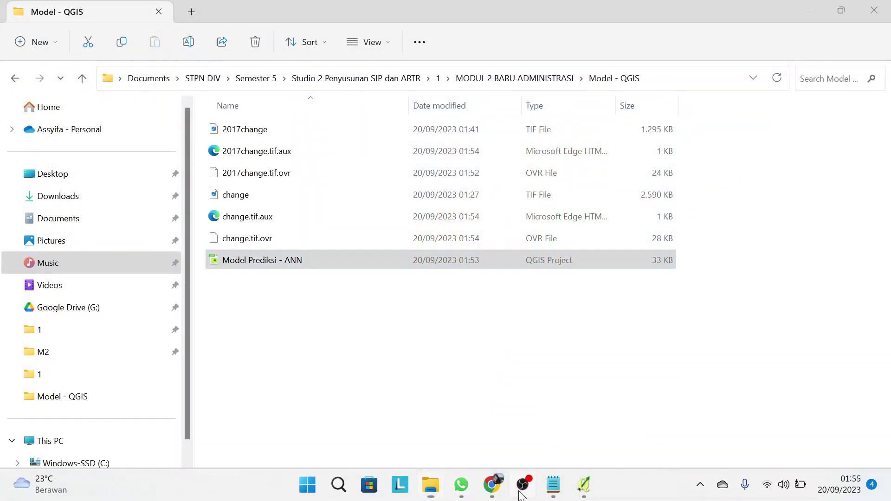